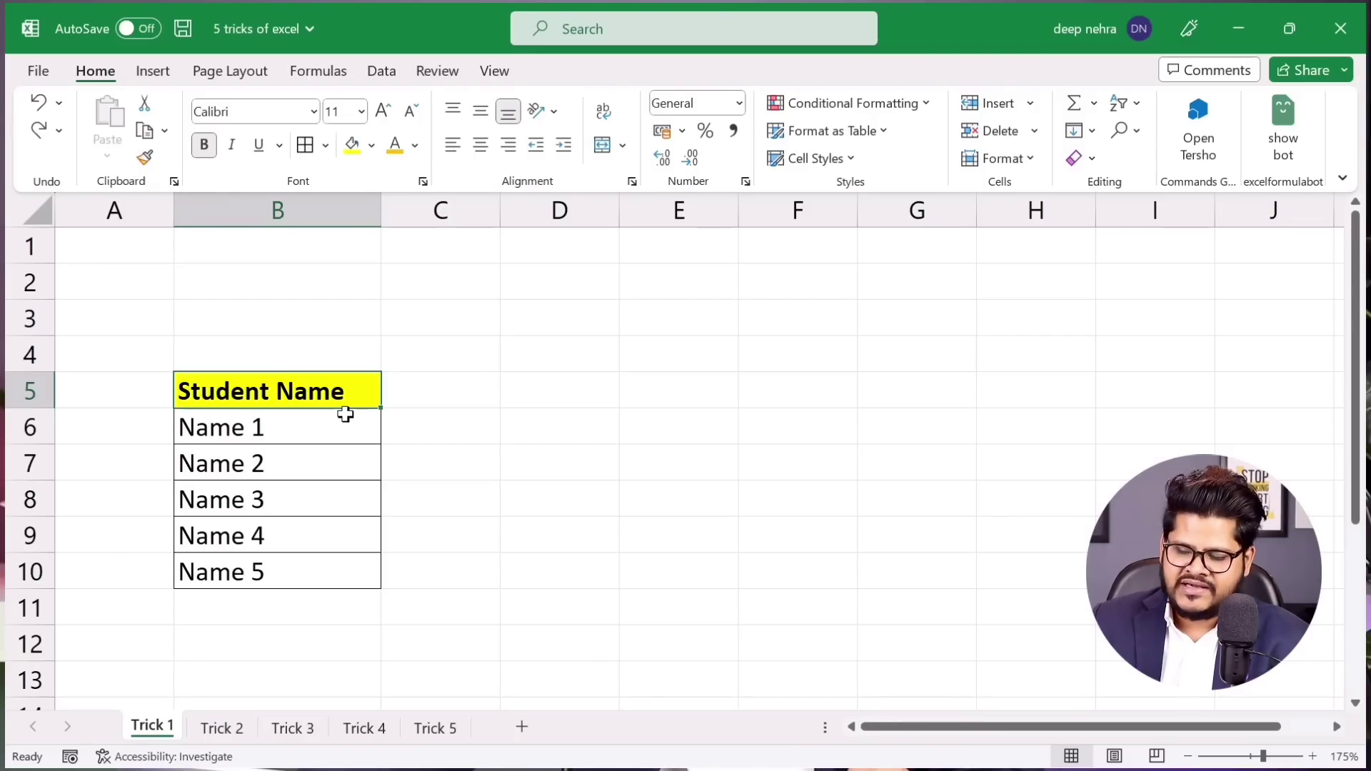
Shrink the Name 1–Name 5 entries in B6:B10 from font size 11 to 8
{"action": "left_click_drag", "start_coordinate": [369, 495], "coordinate": [360, 685]}
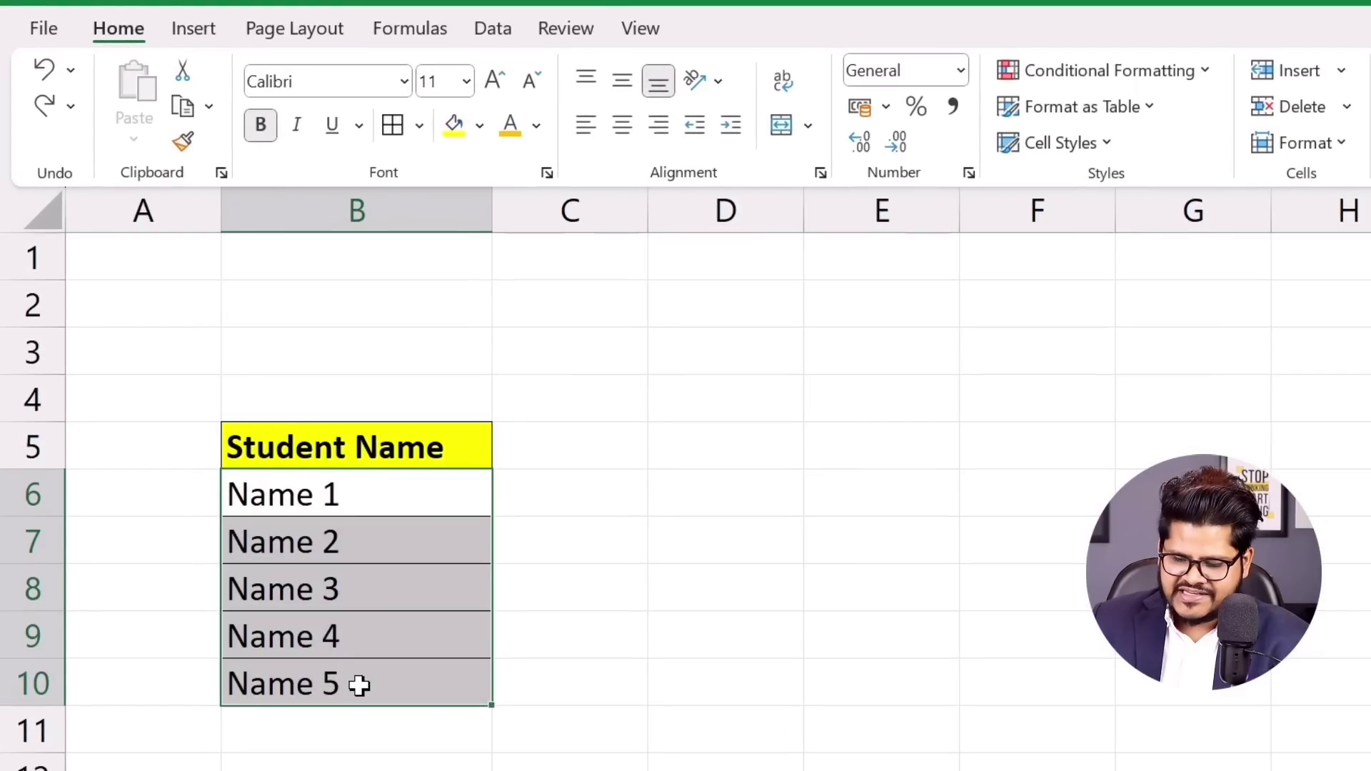
{"action": "left_click", "coordinate": [528, 82]}
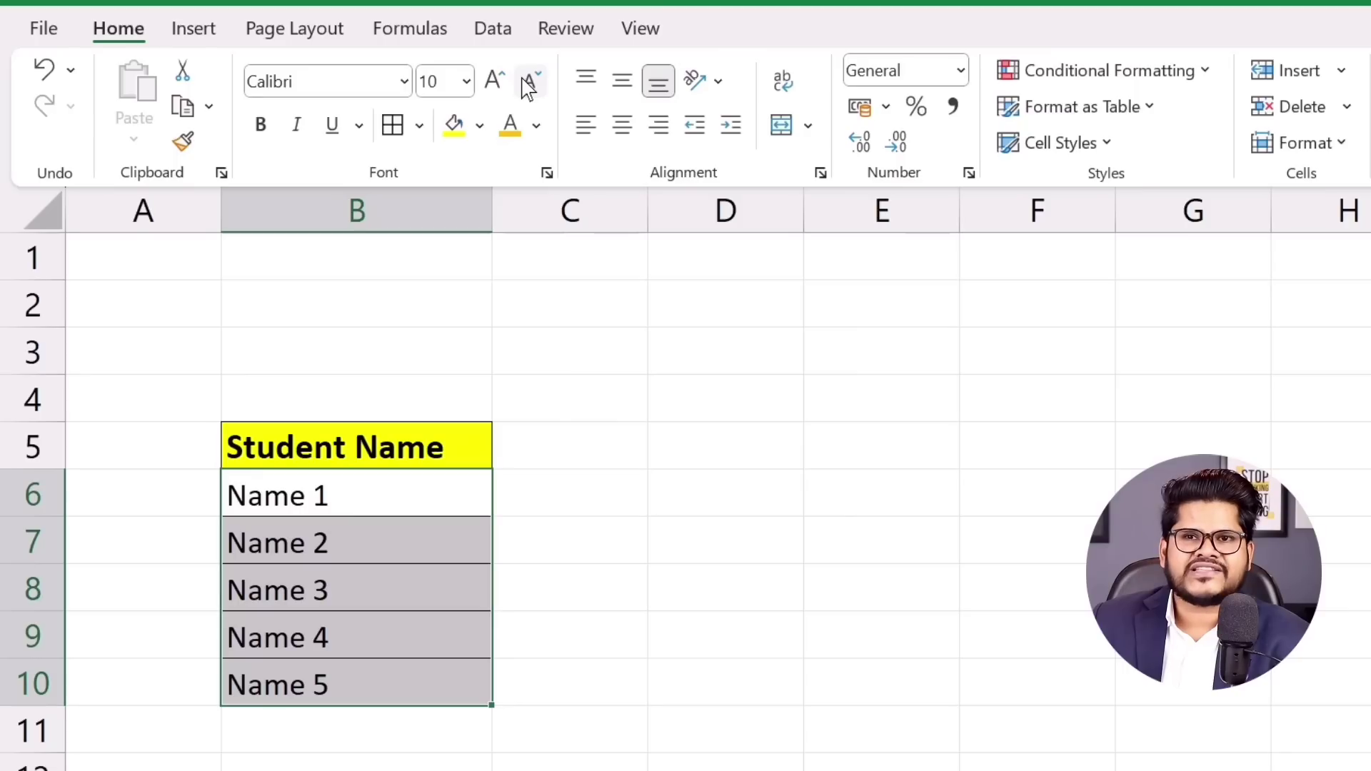
{"action": "left_click", "coordinate": [529, 82]}
{"action": "left_click", "coordinate": [528, 82]}
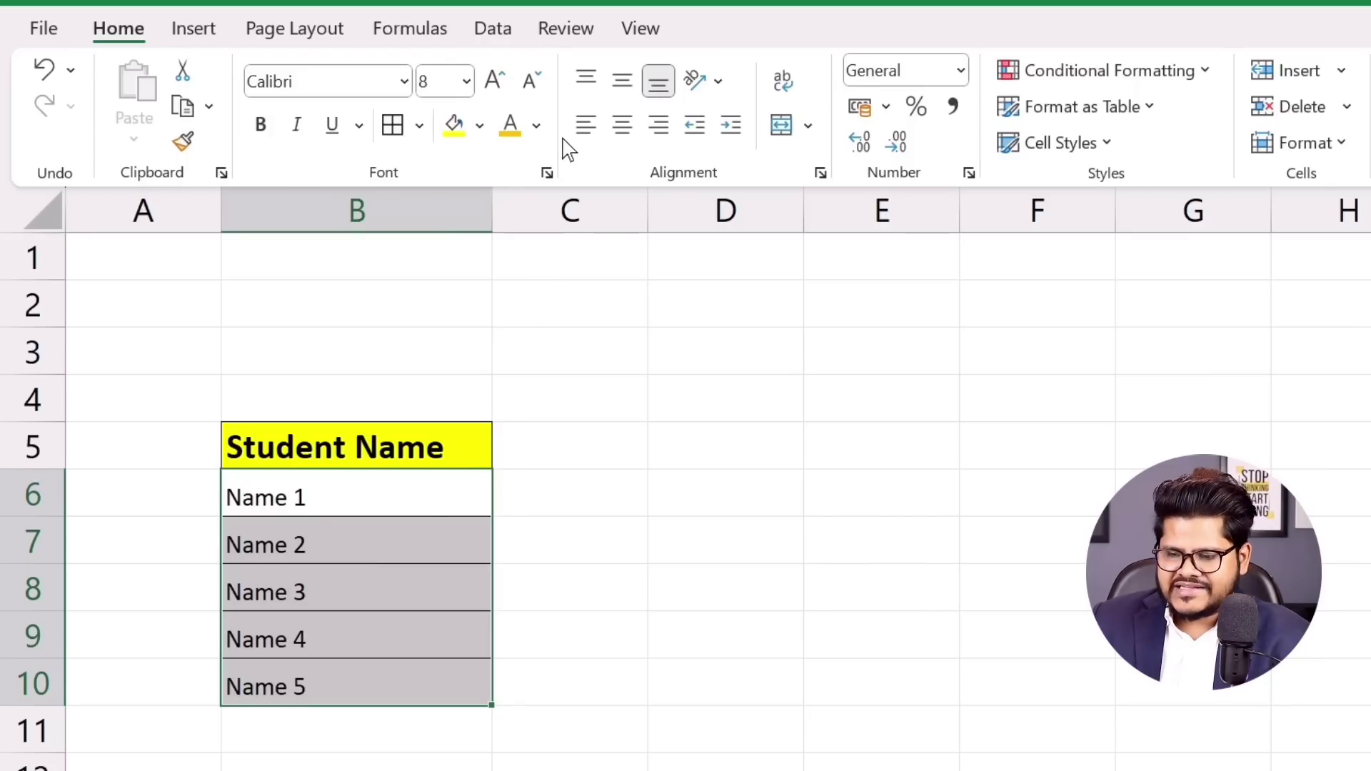
Set the selected student names to font size 5 in the Font dialog, after previewing size 72
{"action": "left_click", "coordinate": [547, 173]}
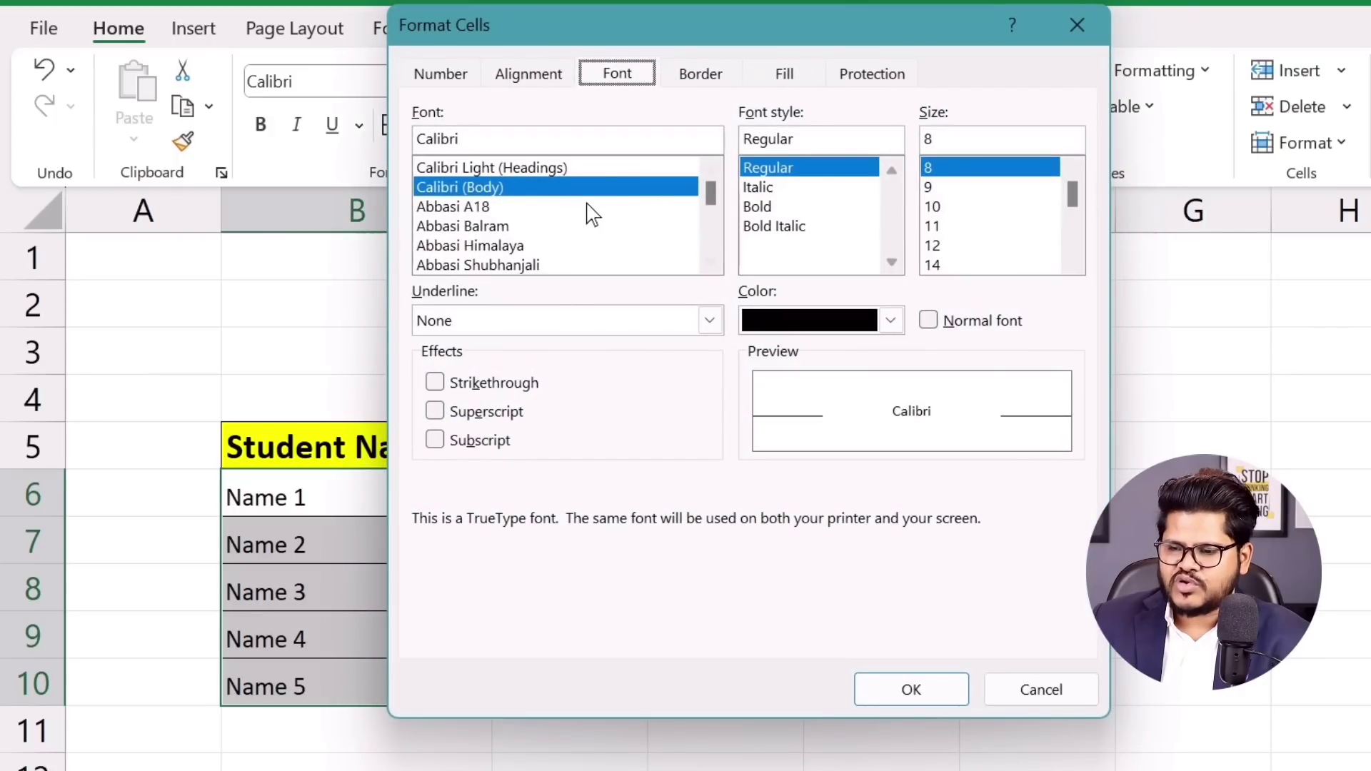
{"action": "left_click", "coordinate": [955, 206]}
{"action": "left_click", "coordinate": [956, 168]}
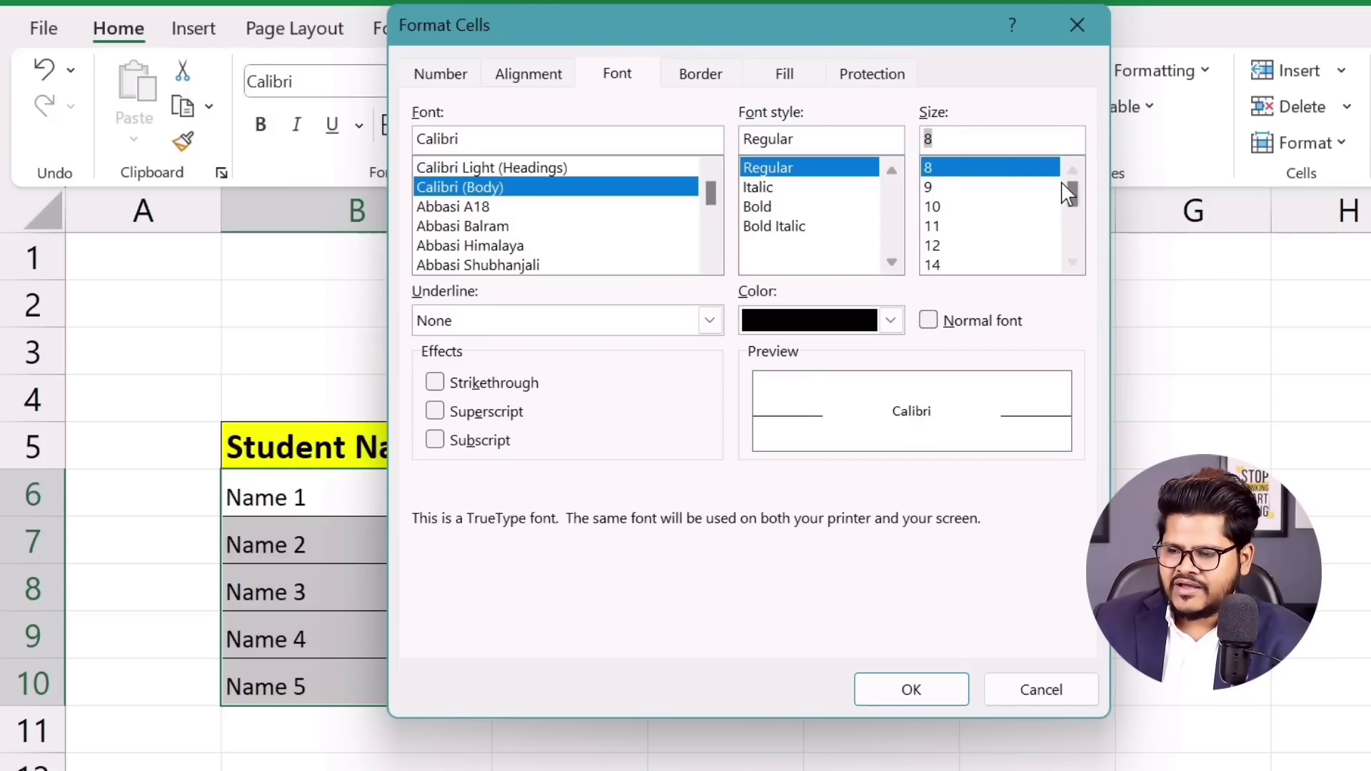
{"action": "left_click_drag", "start_coordinate": [1068, 192], "coordinate": [1072, 239]}
{"action": "left_click", "coordinate": [945, 255]}
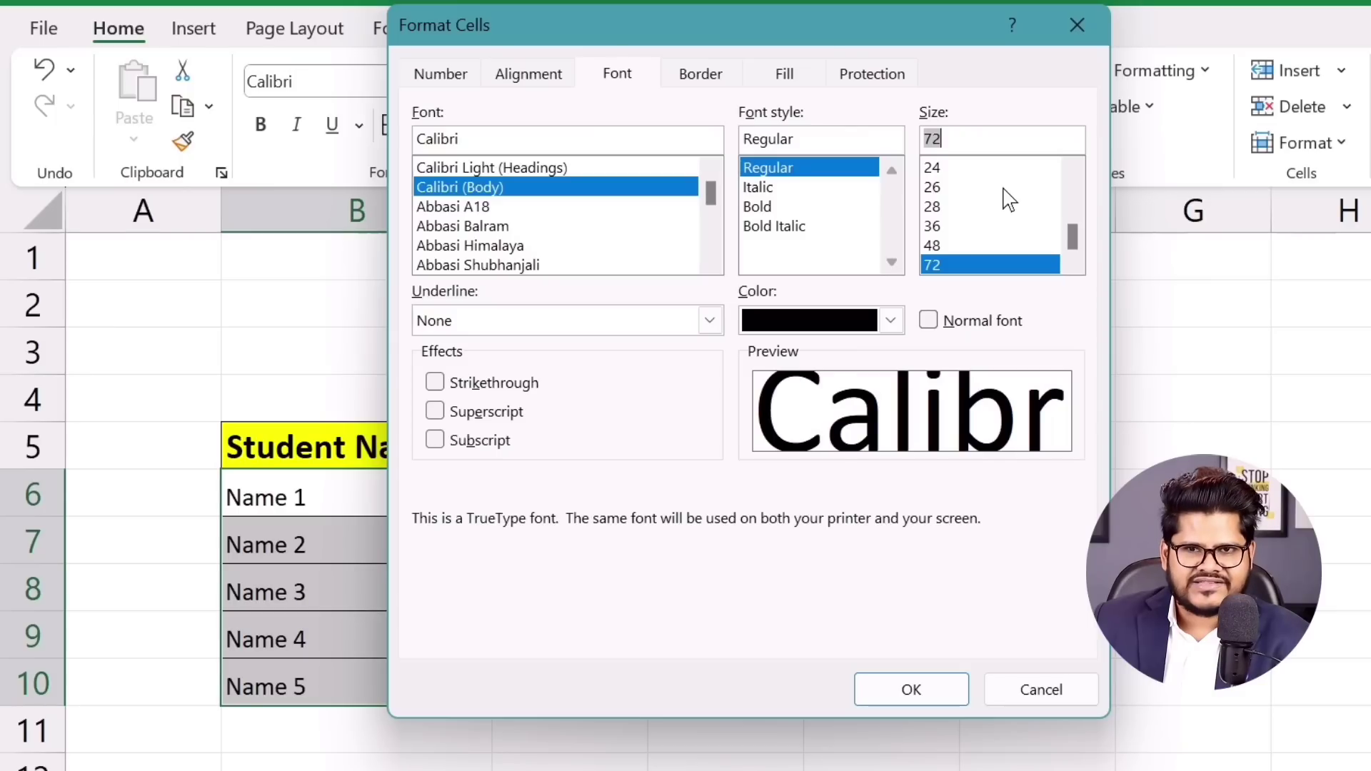
{"action": "left_click_drag", "start_coordinate": [1074, 235], "coordinate": [1075, 185]}
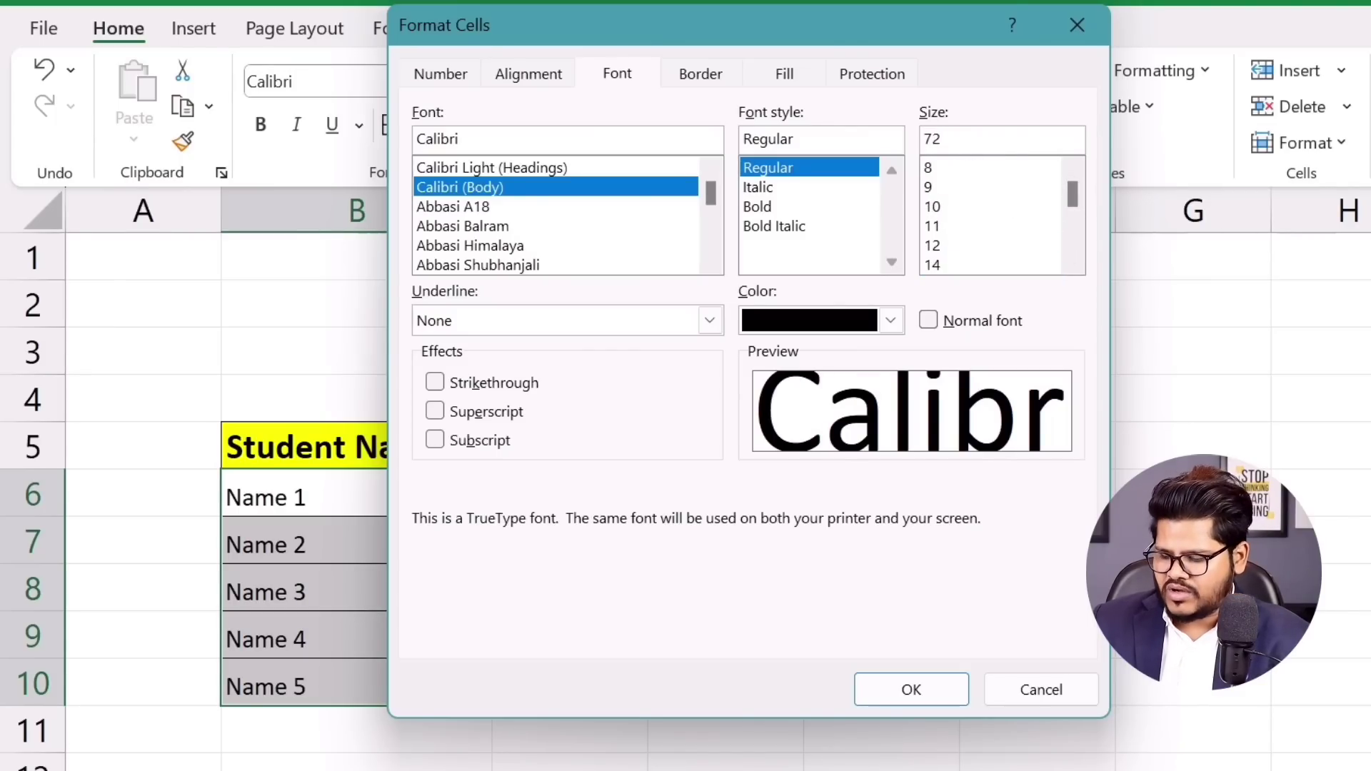
{"action": "double_click", "coordinate": [1000, 138]}
{"action": "key", "text": "BackSpace"}
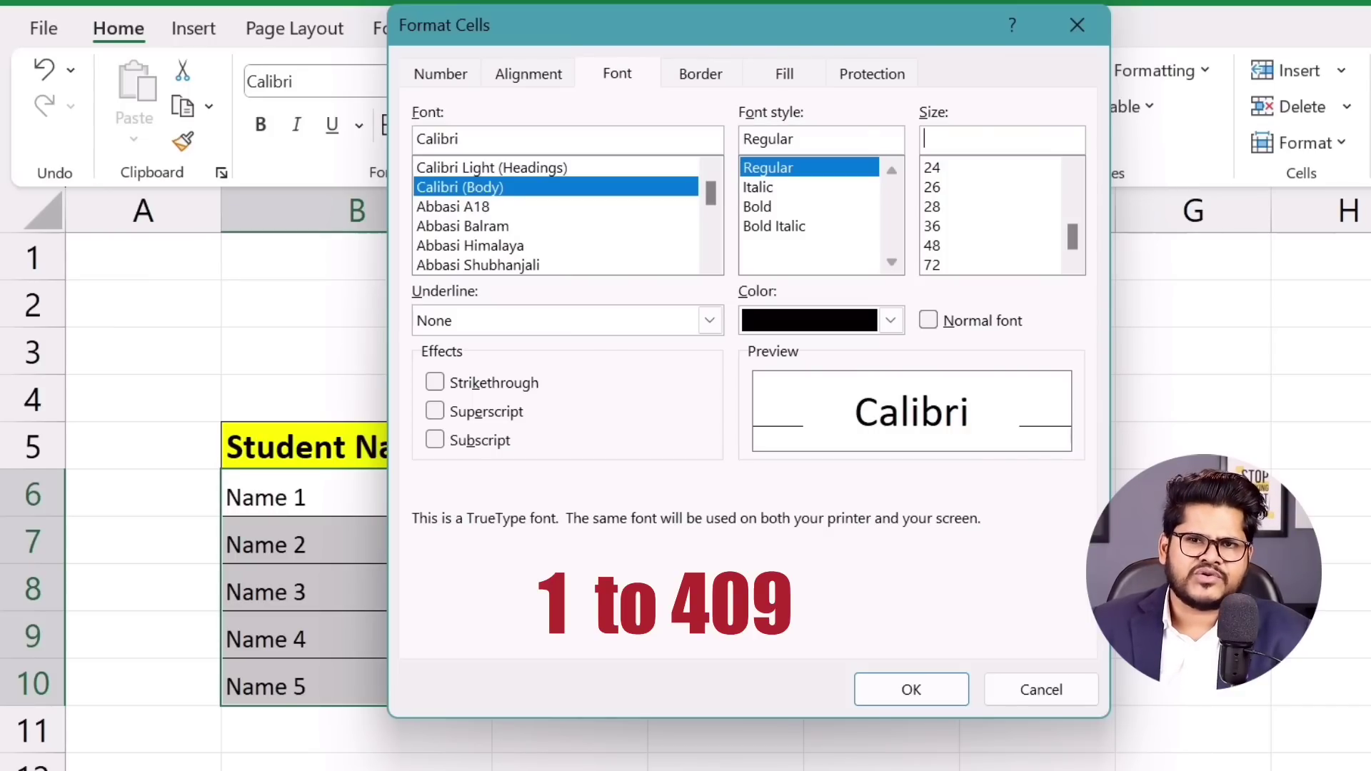
{"action": "type", "text": "5"}
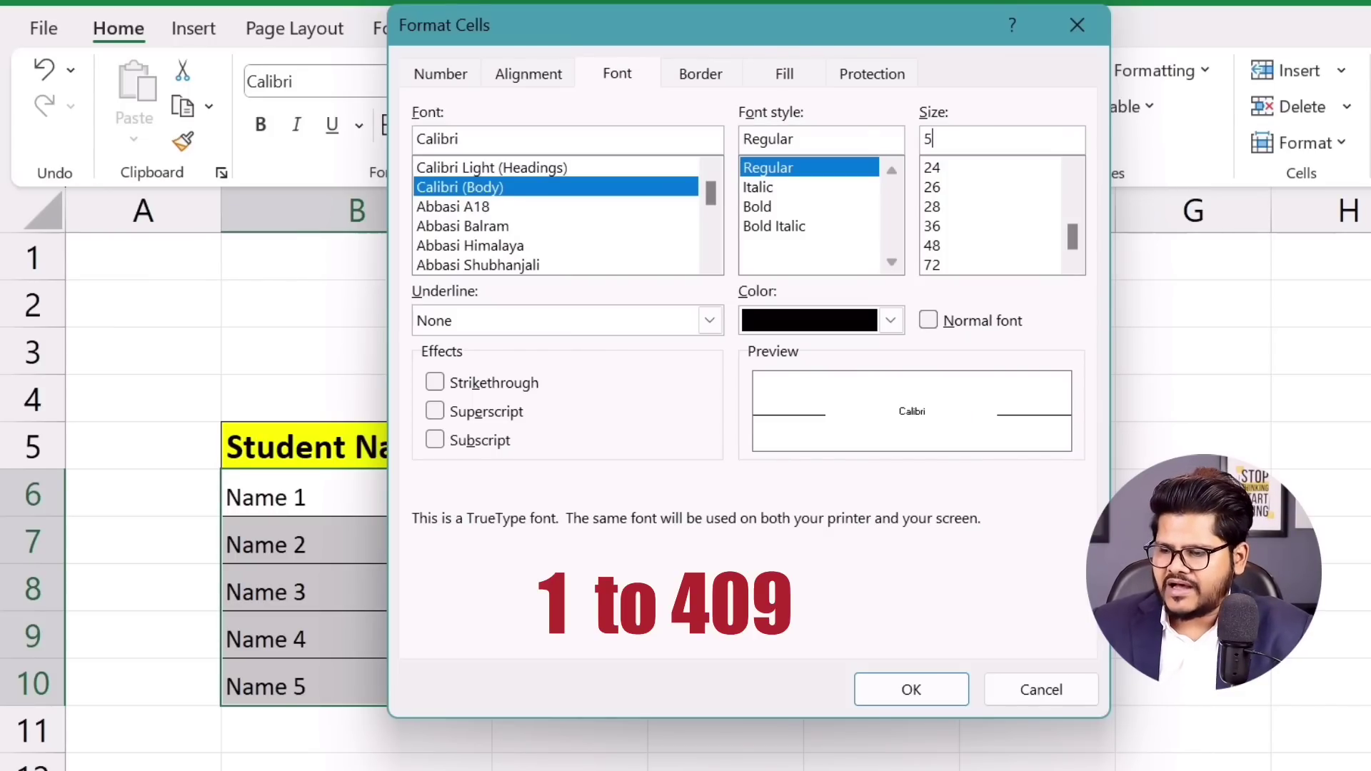
{"action": "left_click", "coordinate": [921, 689]}
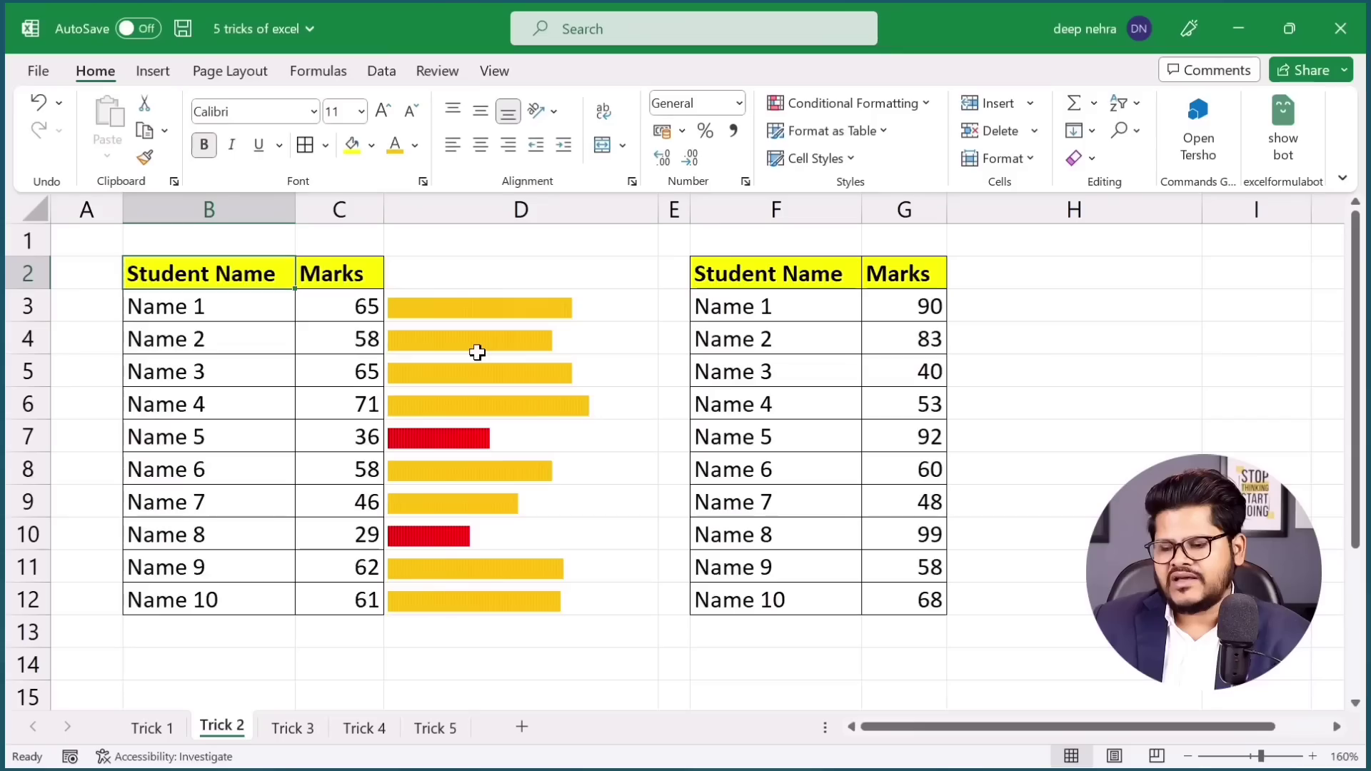
{"action": "left_click_drag", "start_coordinate": [447, 309], "coordinate": [436, 593]}
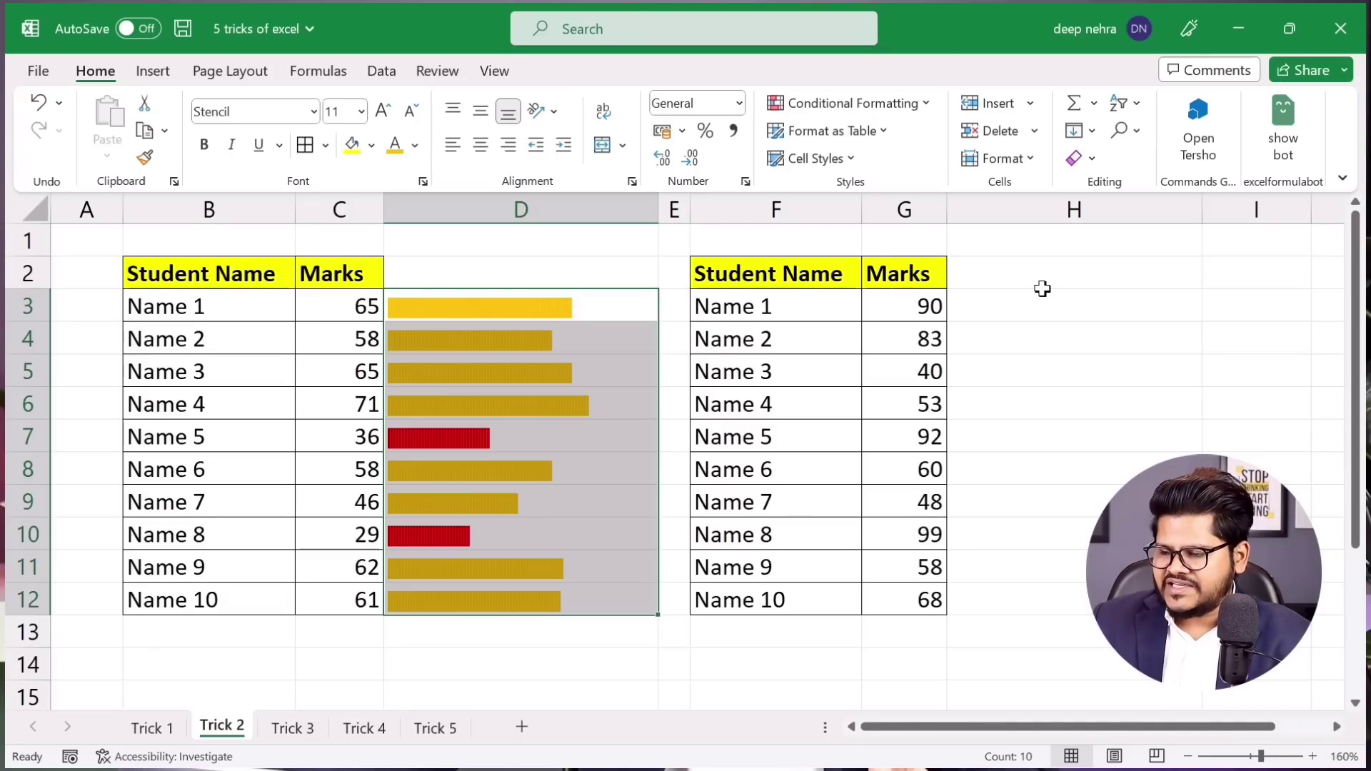
{"action": "left_click_drag", "start_coordinate": [794, 312], "coordinate": [772, 500]}
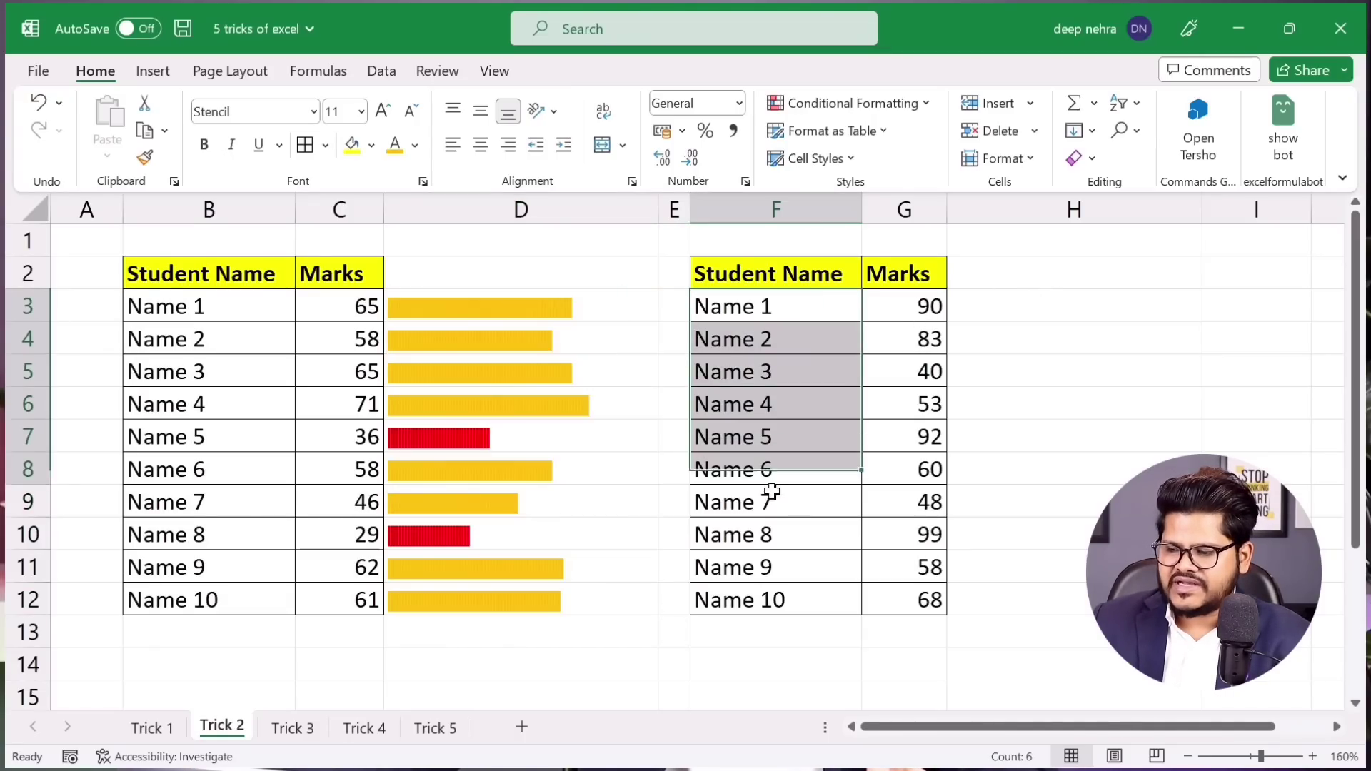
{"action": "left_click_drag", "start_coordinate": [917, 307], "coordinate": [912, 493]}
{"action": "mouse_move", "coordinate": [985, 315]}
{"action": "left_mouse_down"}
{"action": "mouse_move", "coordinate": [983, 302]}
{"action": "mouse_move", "coordinate": [971, 516]}
{"action": "left_mouse_up"}
{"action": "left_click", "coordinate": [970, 558], "text": "shift"}
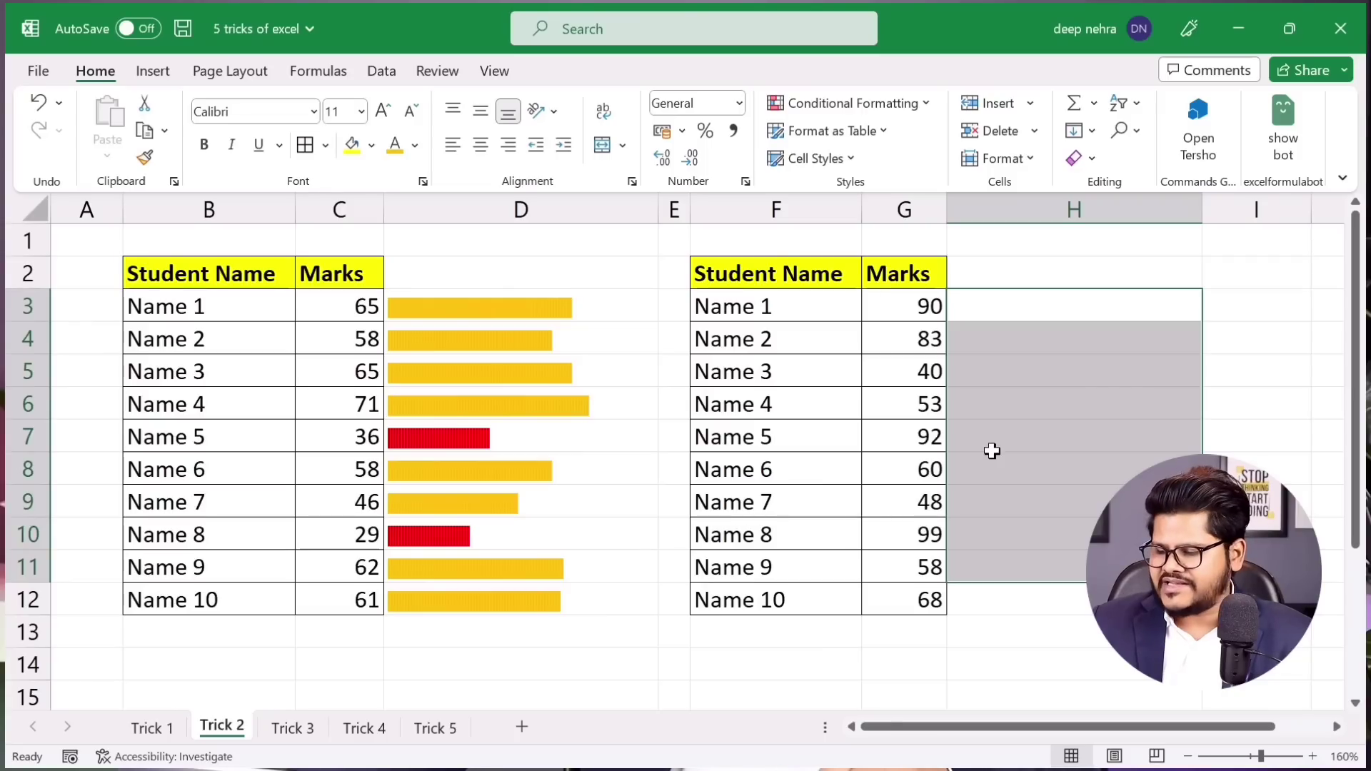
Enter =REPT("|",G3) in H3 to draw a bar sized by Name 1's mark
{"action": "left_click", "coordinate": [995, 320]}
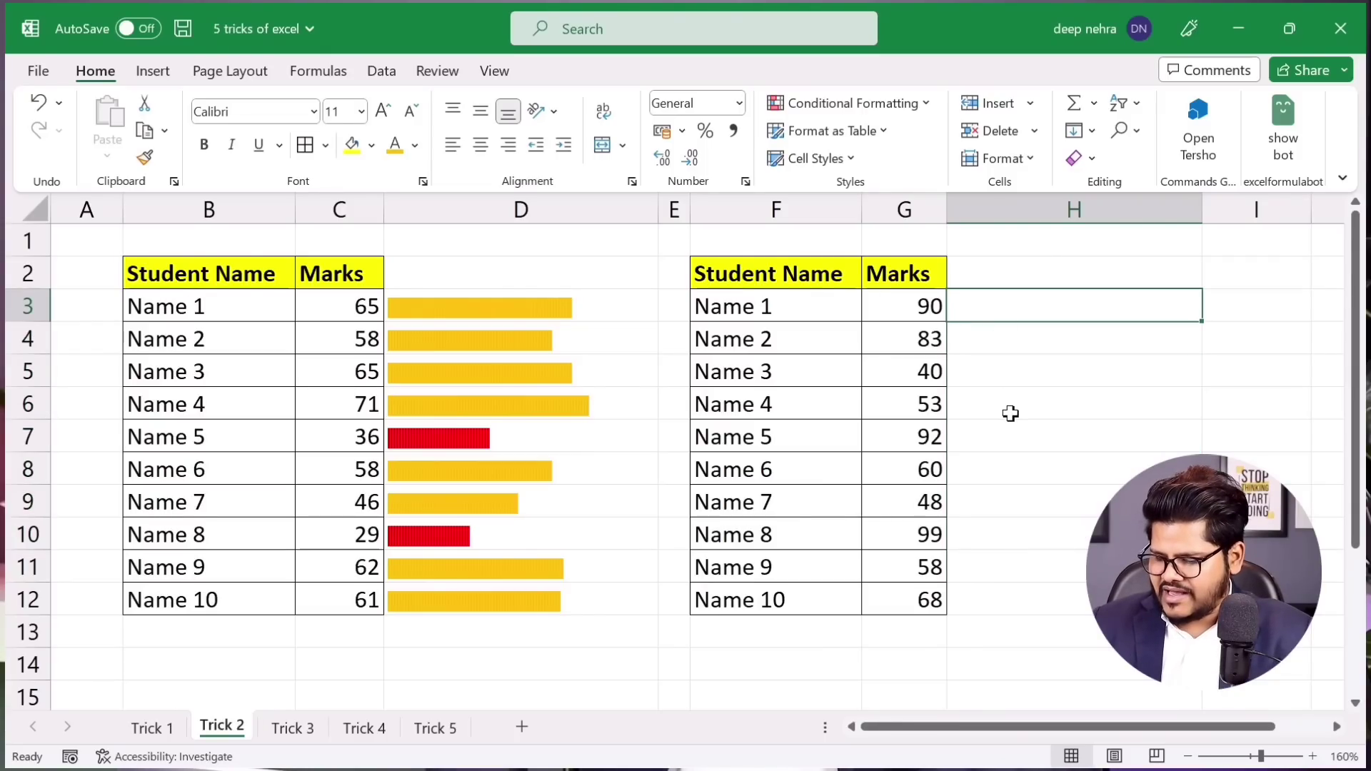
{"action": "type", "text": "=re"}
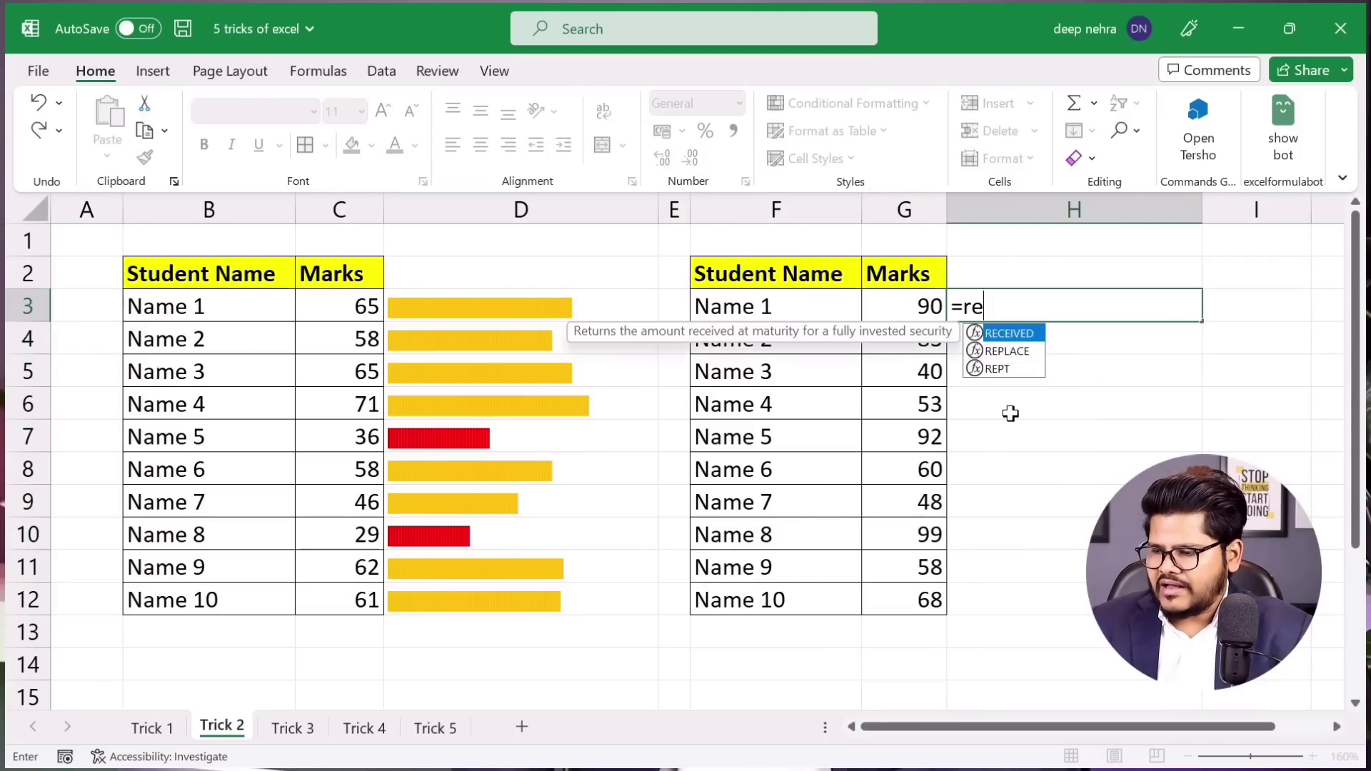
{"action": "type", "text": "p"}
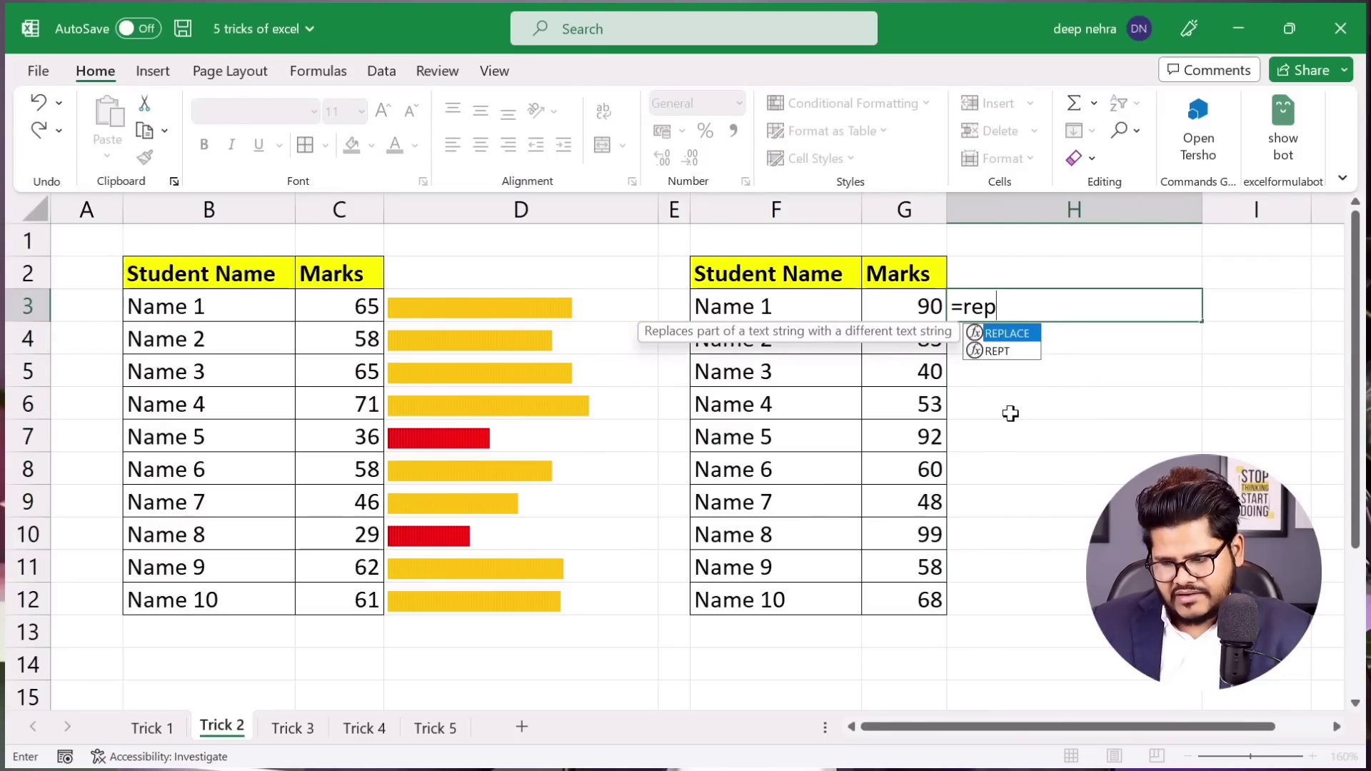
{"action": "key", "text": "Down"}
{"action": "key", "text": "Tab"}
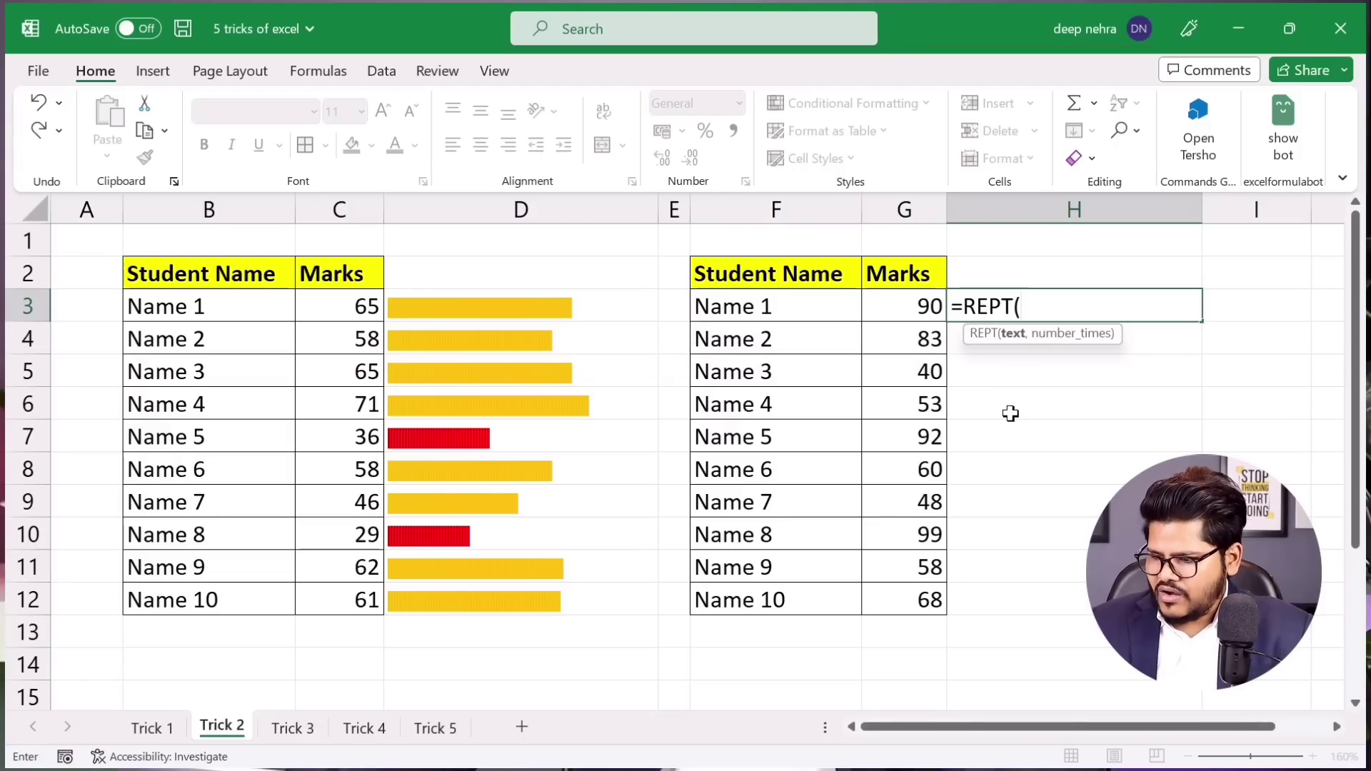
{"action": "type", "text": "\""}
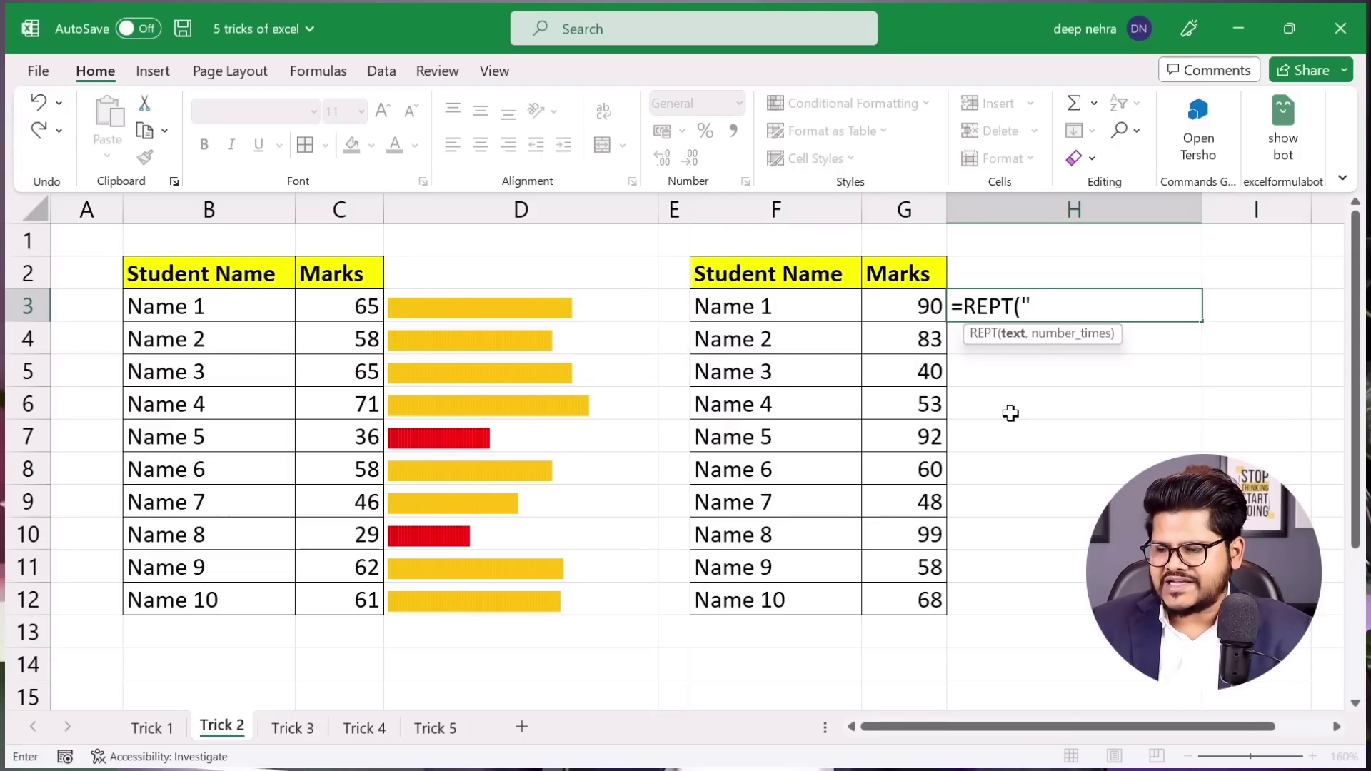
{"action": "type", "text": "|\""}
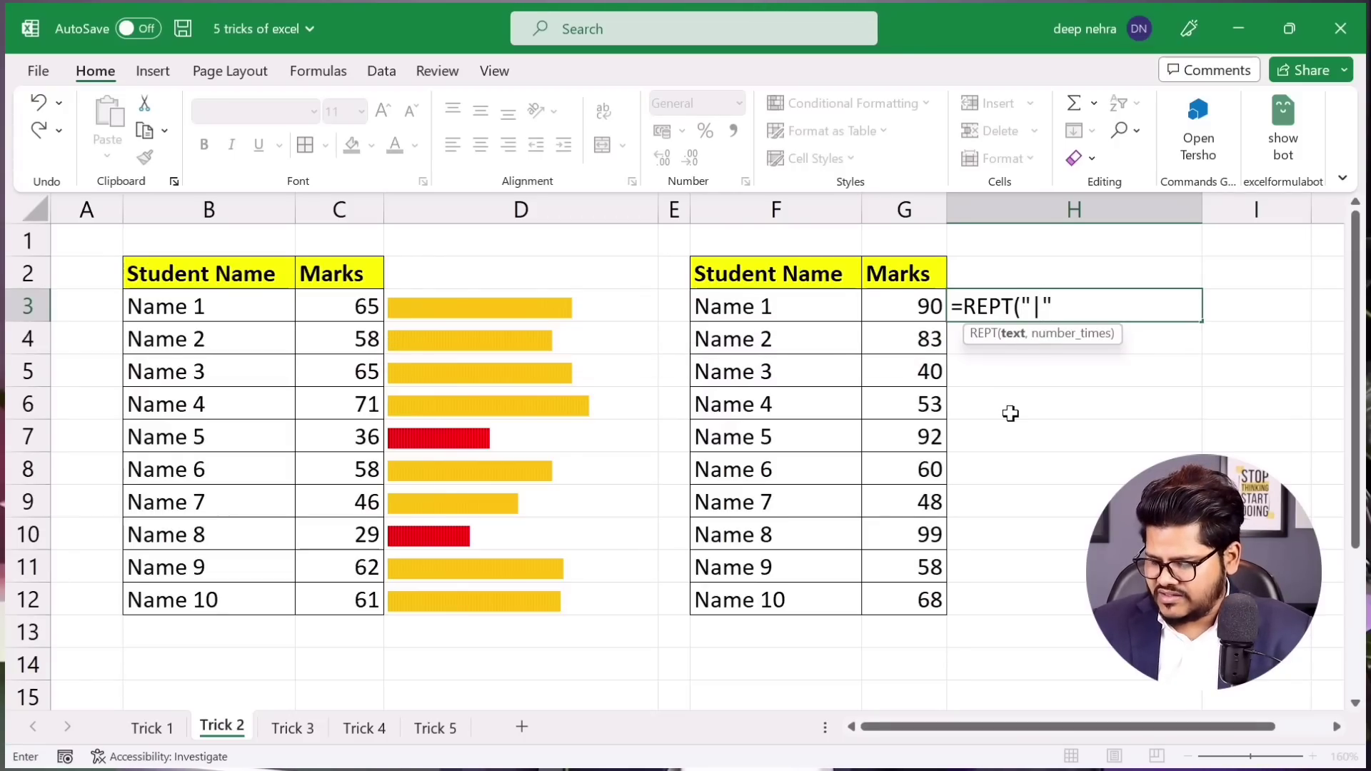
{"action": "type", "text": ","}
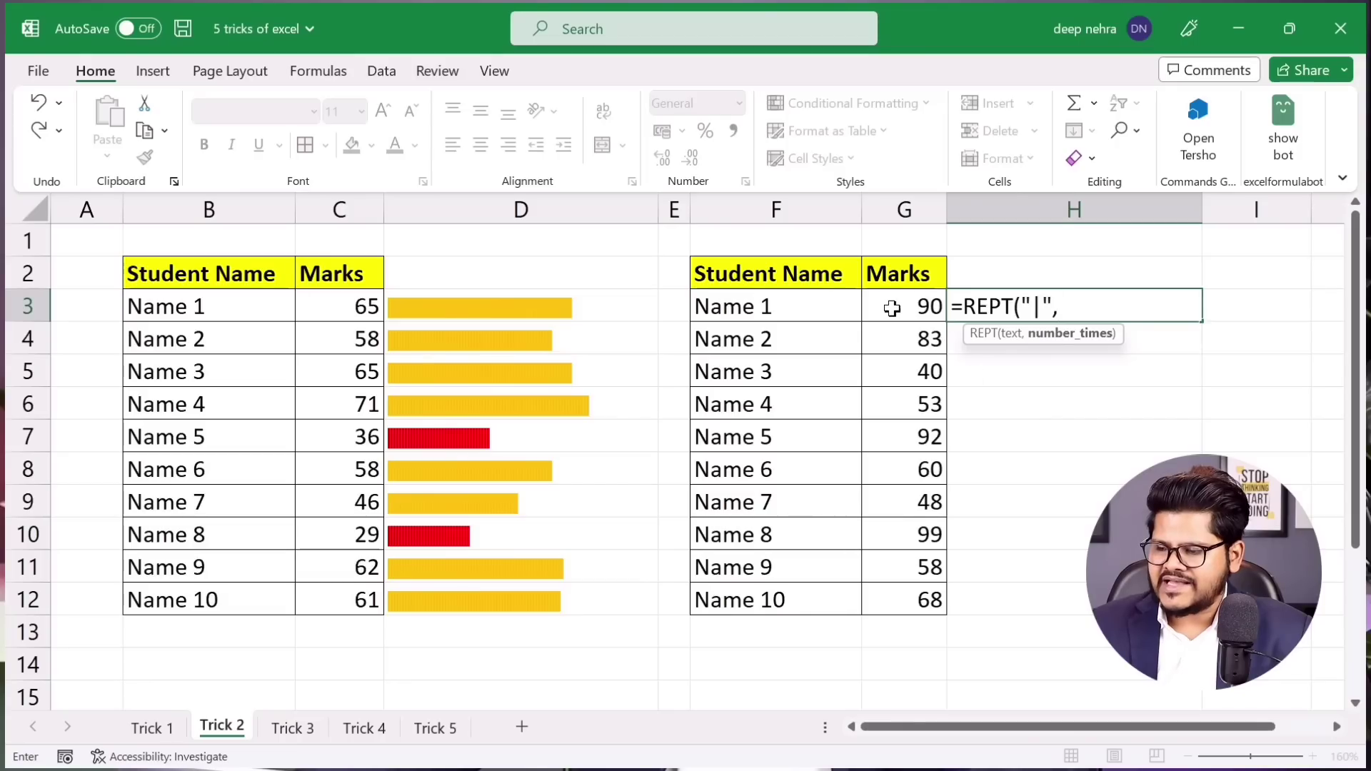
{"action": "left_click", "coordinate": [892, 308]}
{"action": "key", "text": "Return"}
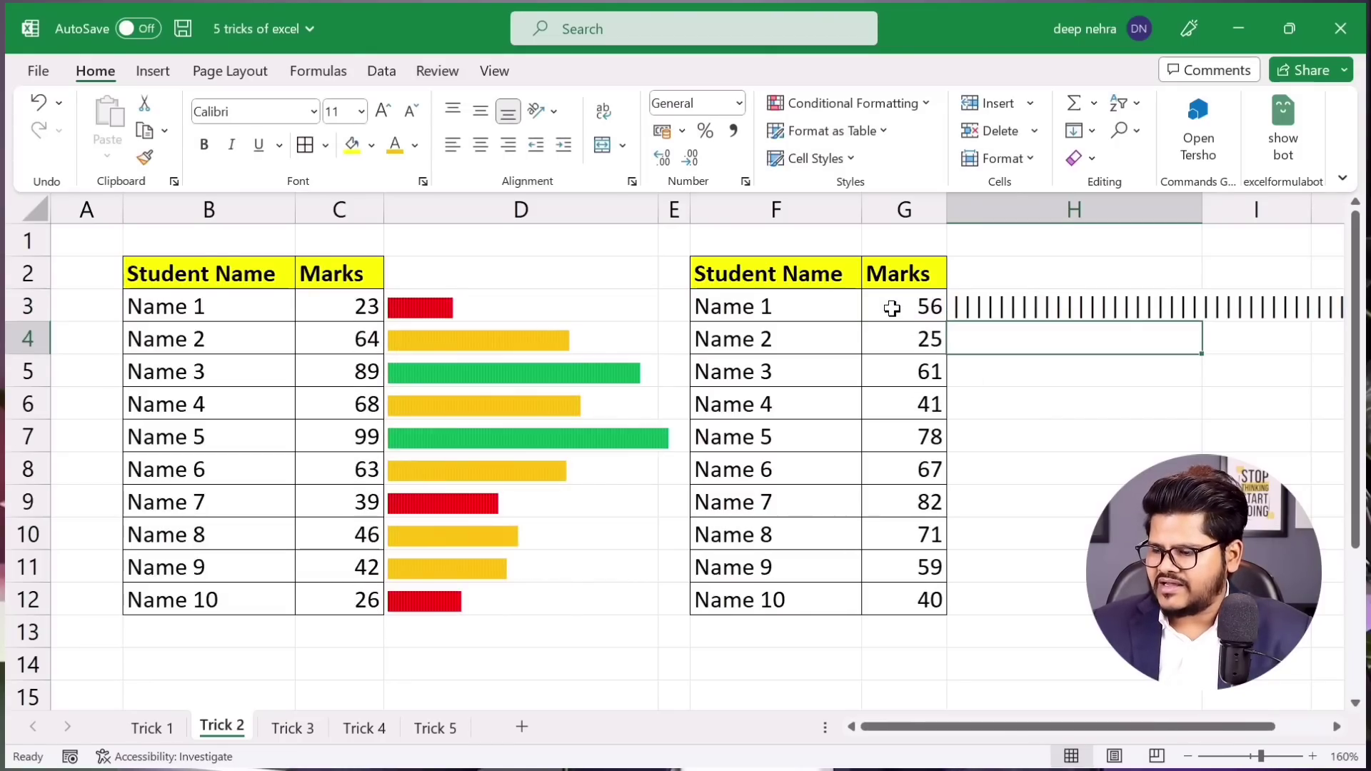
Fill the REPT bar formula from H3 down to H12 and select H3:H12
{"action": "left_click_drag", "start_coordinate": [926, 726], "coordinate": [1134, 730]}
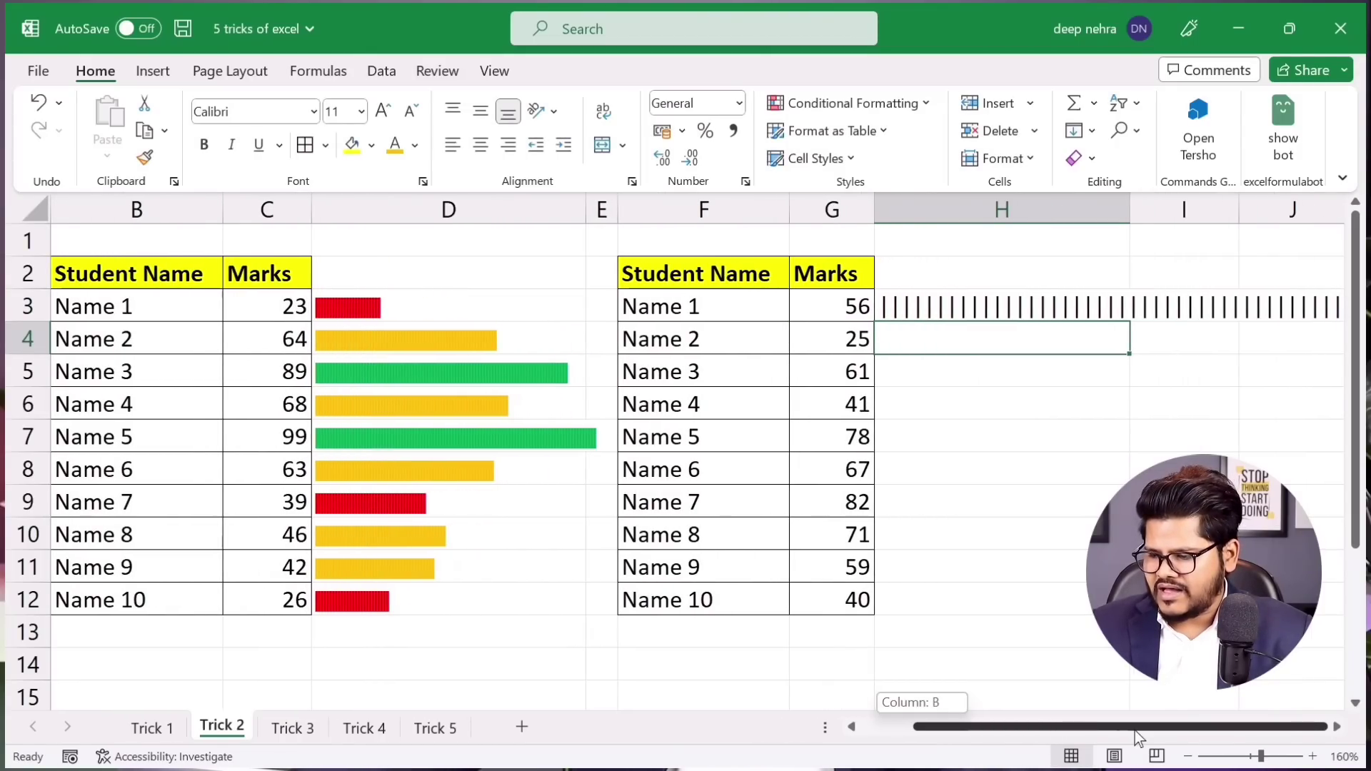
{"action": "left_click", "coordinate": [1228, 665]}
{"action": "key", "text": "Right"}
{"action": "key", "text": "Right"}
{"action": "key", "text": "Right"}
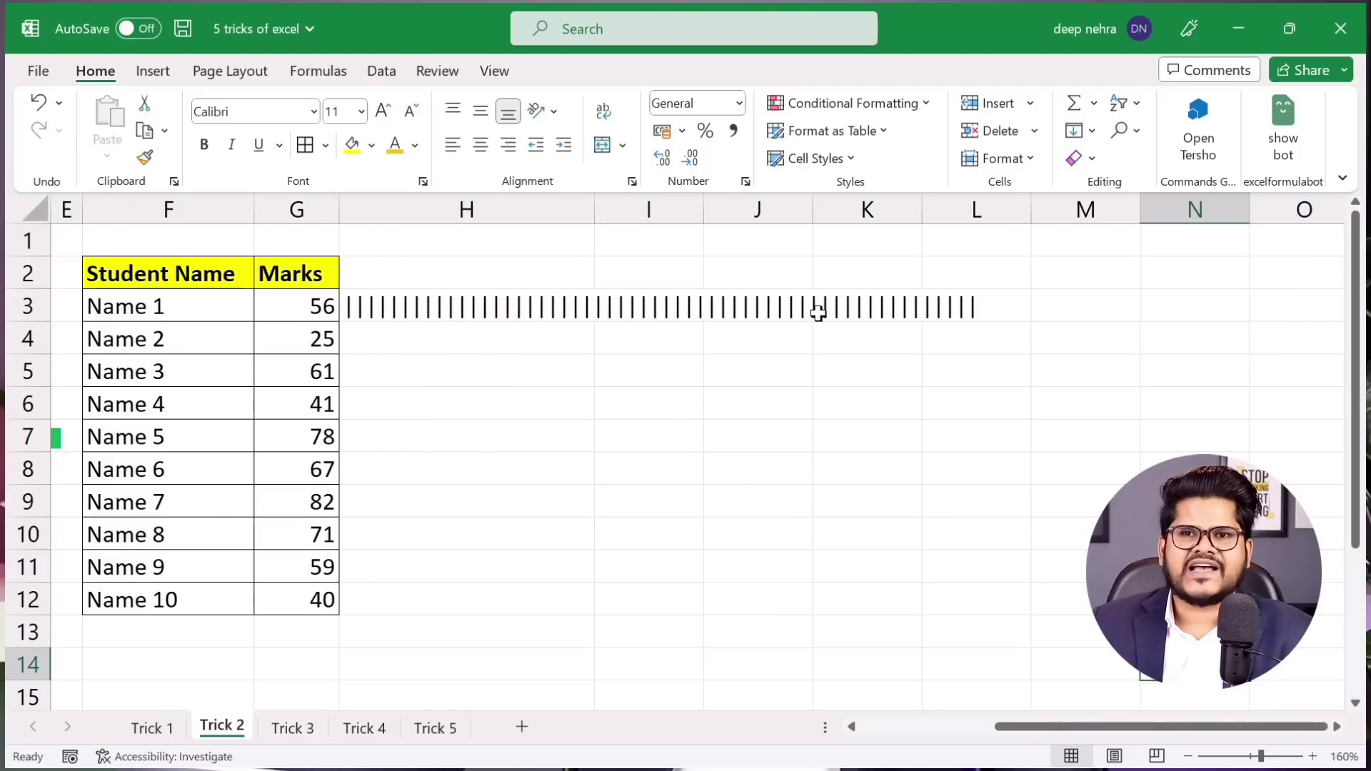
{"action": "left_click", "coordinate": [382, 307]}
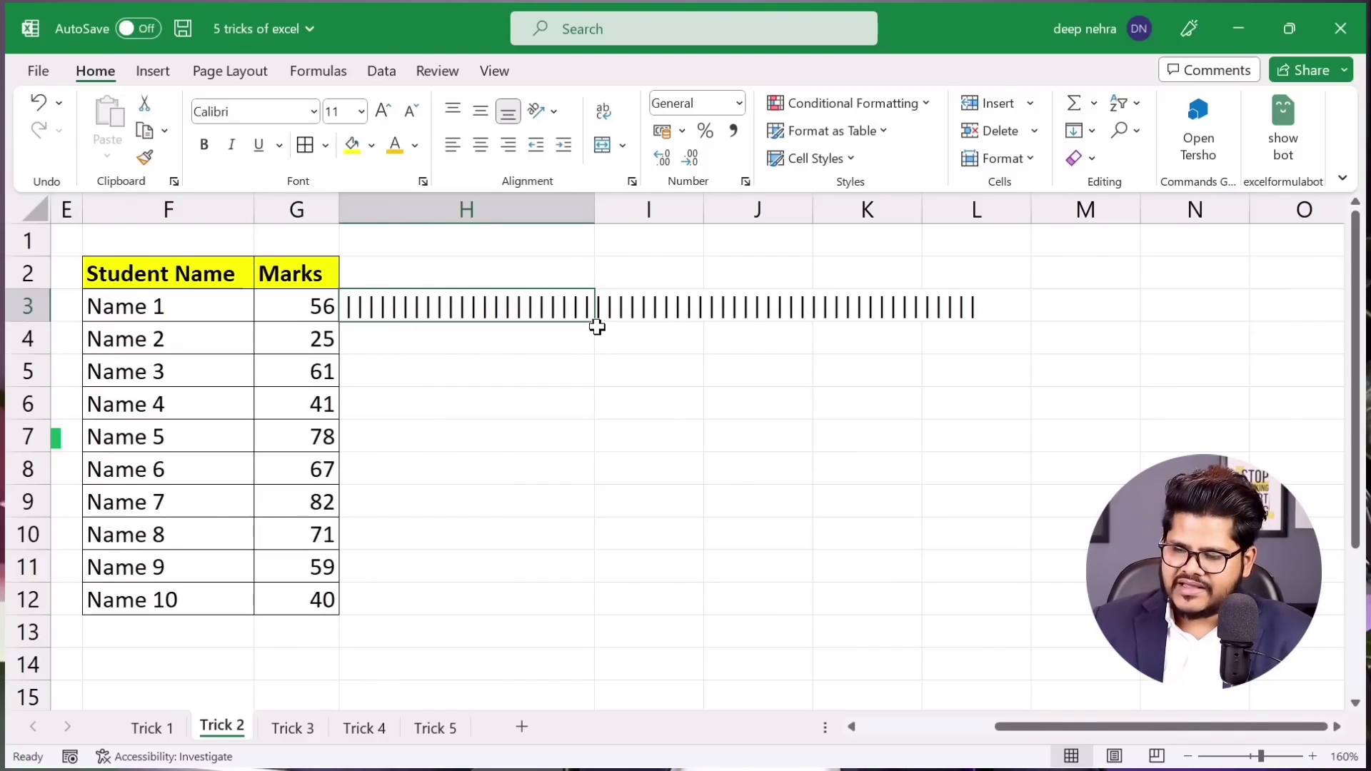
{"action": "left_click_drag", "start_coordinate": [597, 327], "coordinate": [557, 613]}
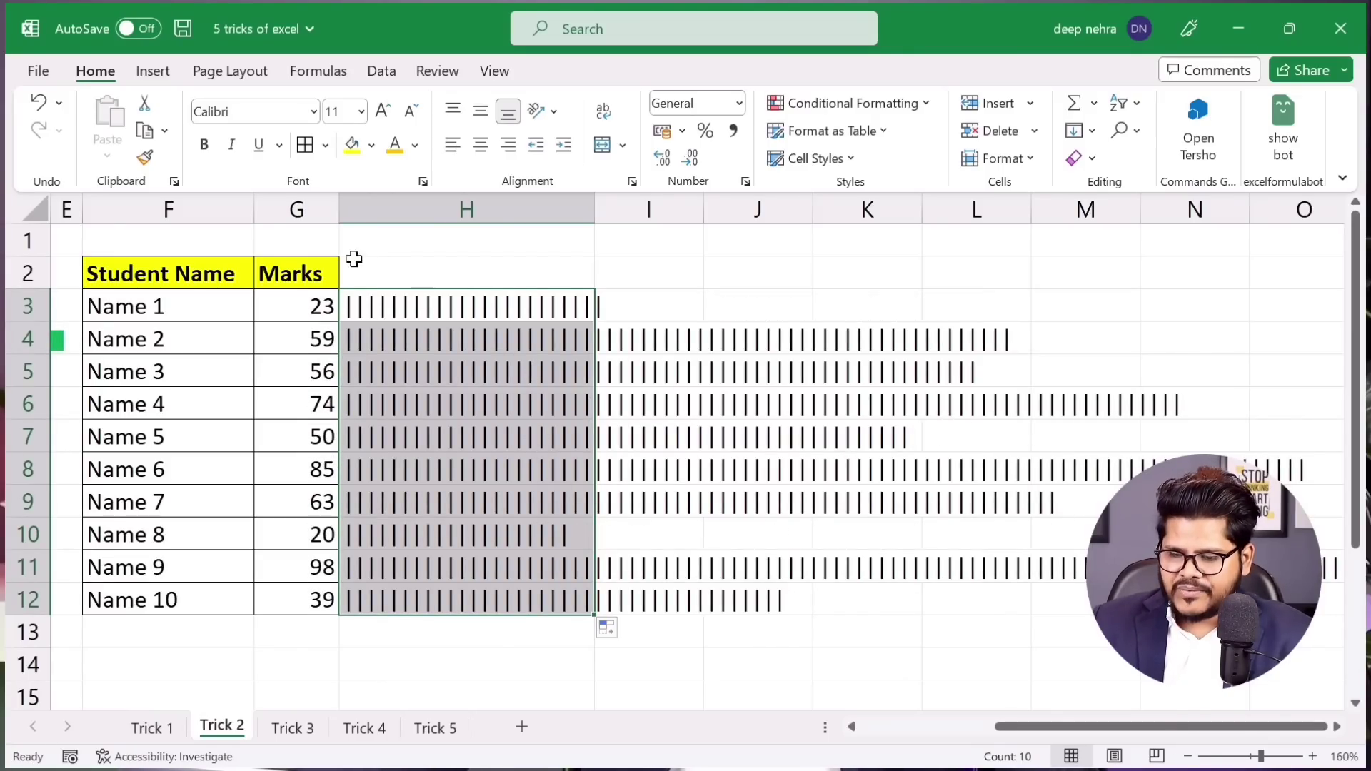
{"action": "left_click_drag", "start_coordinate": [391, 307], "coordinate": [407, 599]}
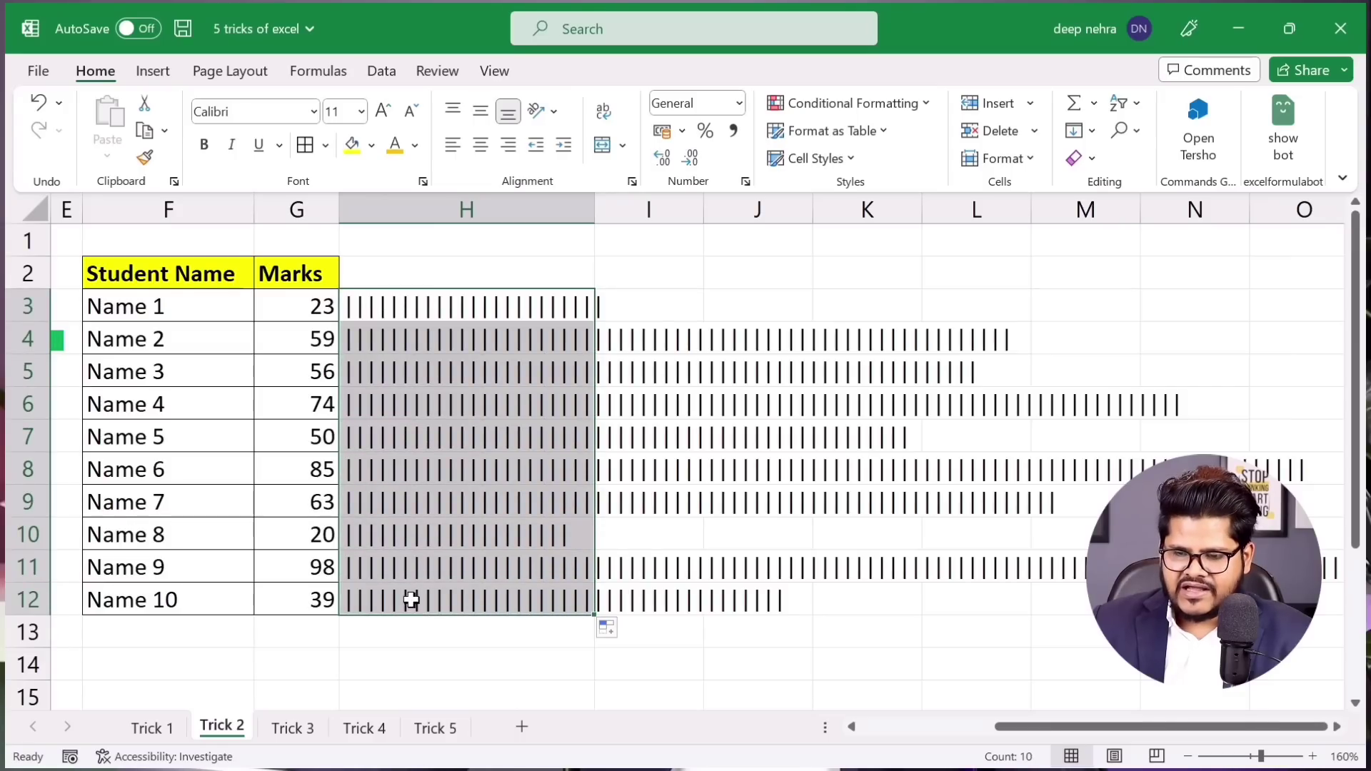
Format the bar cells H3:H12 in the Stencil font so each row becomes a solid bar
{"action": "left_click", "coordinate": [313, 112]}
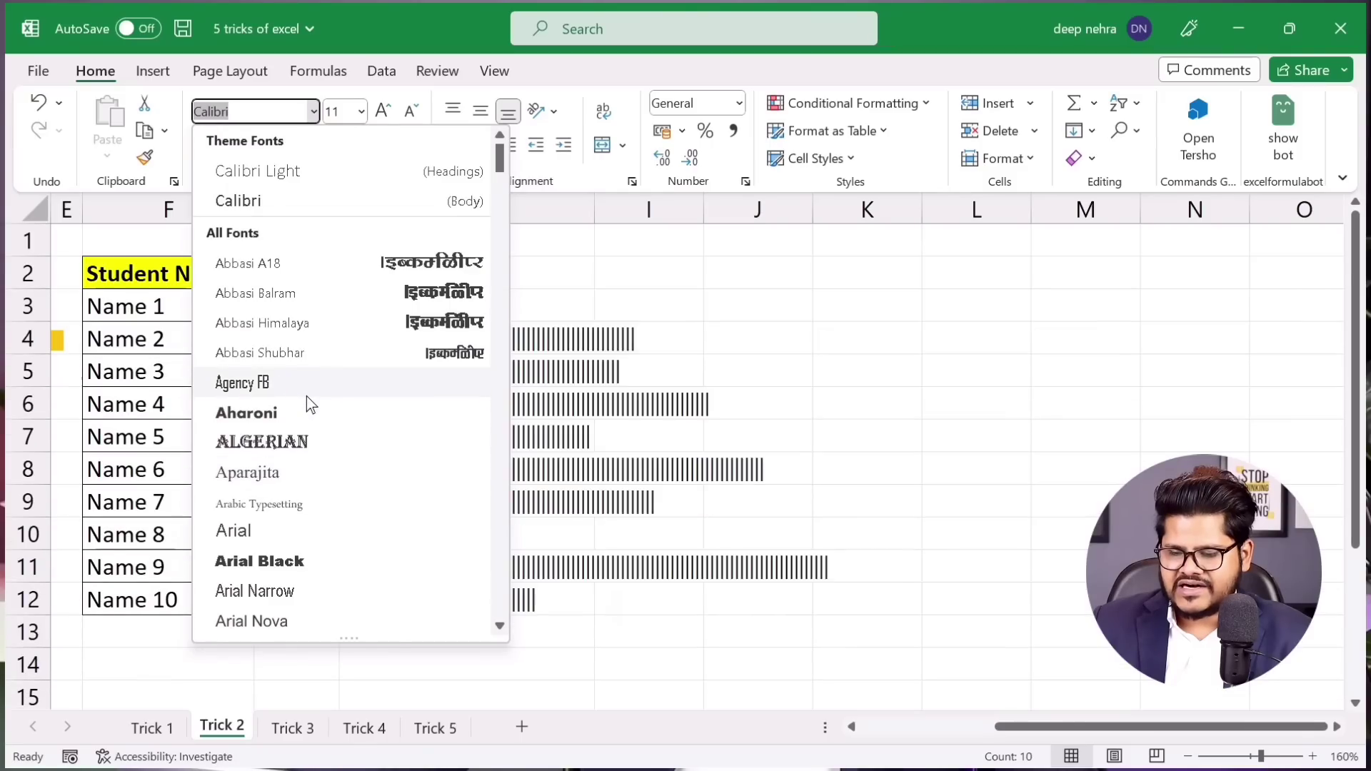
{"action": "scroll", "coordinate": [324, 457], "scroll_direction": "down", "scroll_amount": 2}
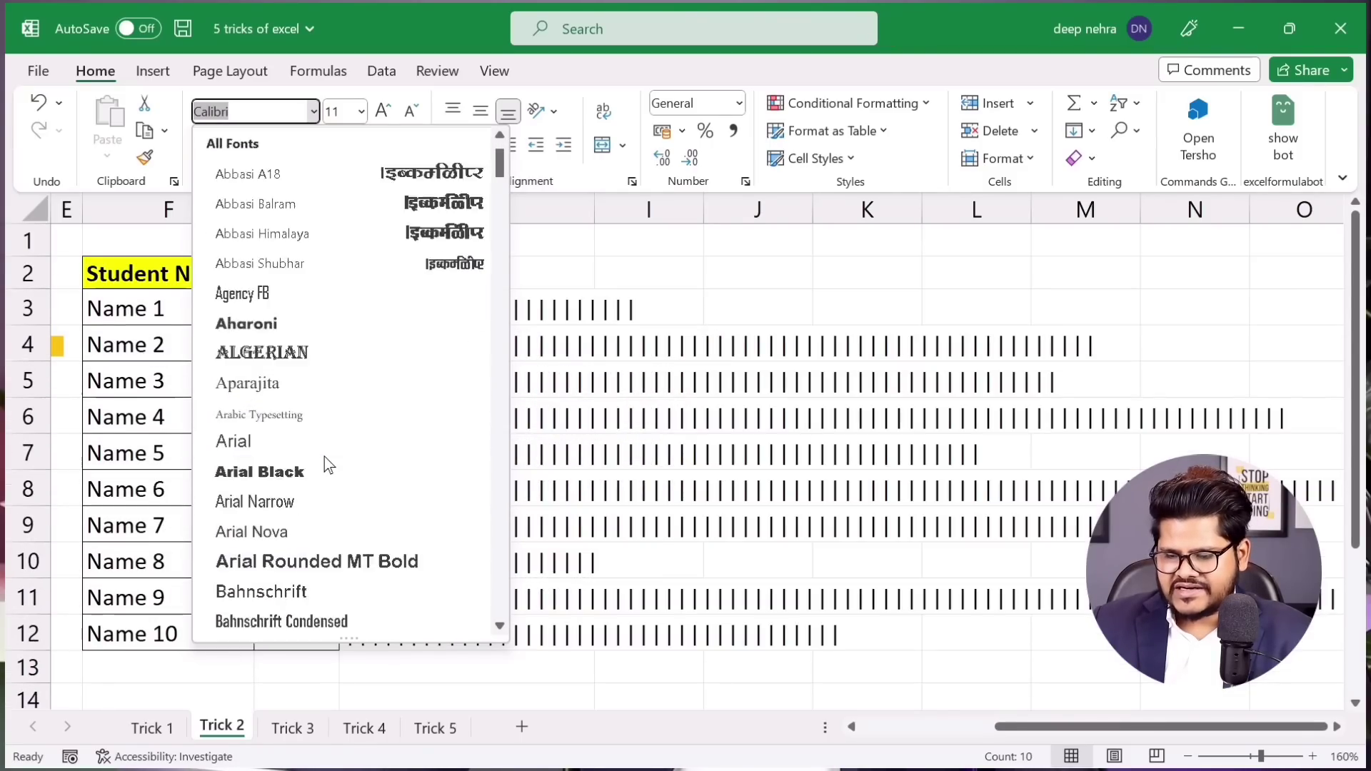
{"action": "scroll", "coordinate": [428, 286], "scroll_direction": "down", "scroll_amount": 4}
{"action": "mouse_move", "coordinate": [494, 186]}
{"action": "left_mouse_down"}
{"action": "mouse_move", "coordinate": [484, 468]}
{"action": "mouse_move", "coordinate": [428, 579]}
{"action": "left_mouse_up"}
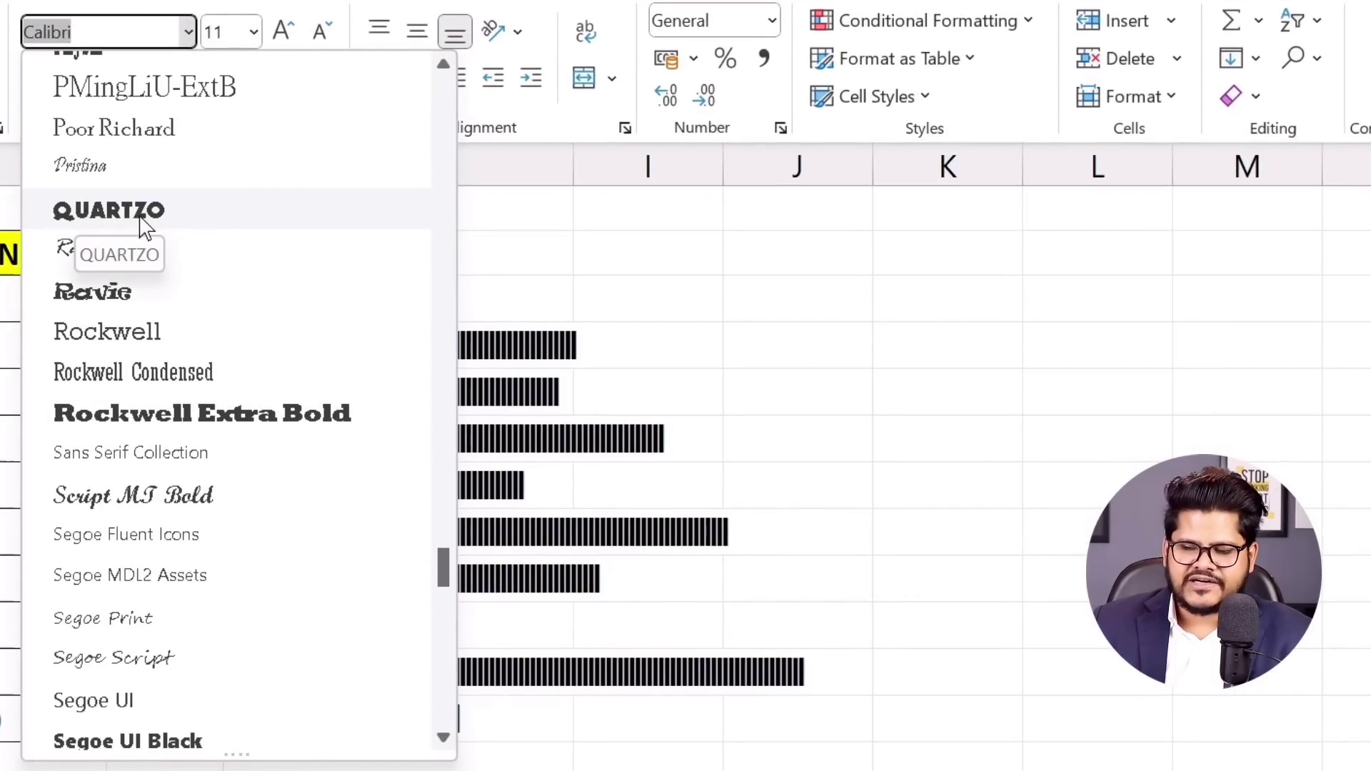
{"action": "left_click_drag", "start_coordinate": [440, 575], "coordinate": [442, 678]}
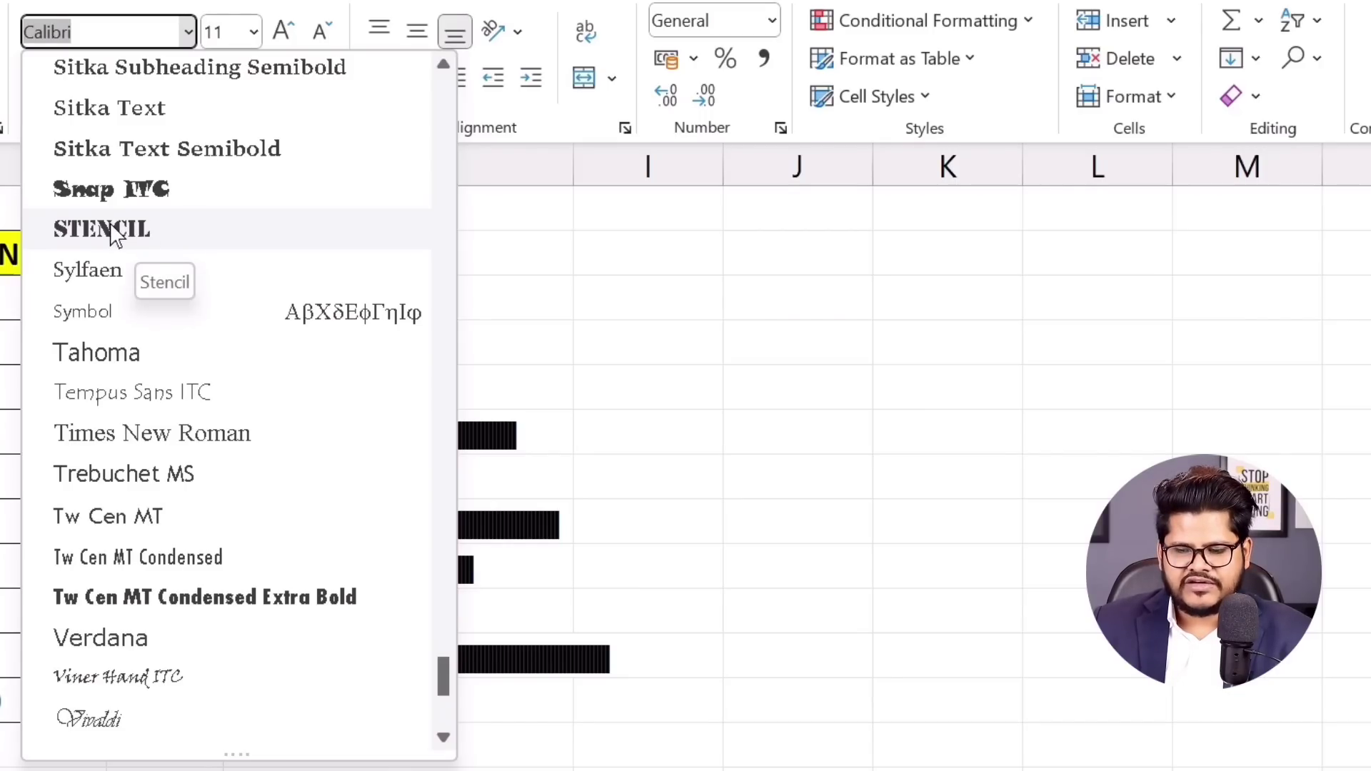
{"action": "left_click", "coordinate": [114, 229]}
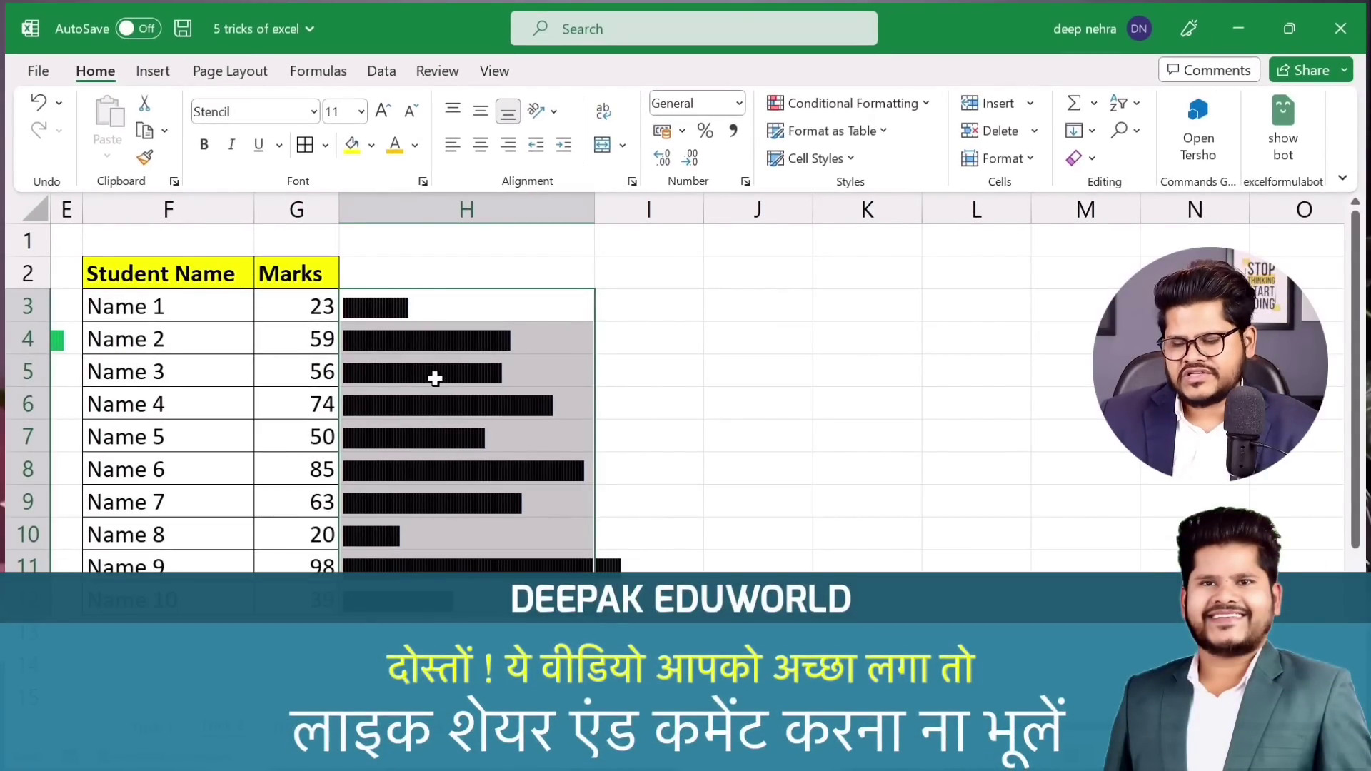
{"action": "left_click", "coordinate": [753, 412]}
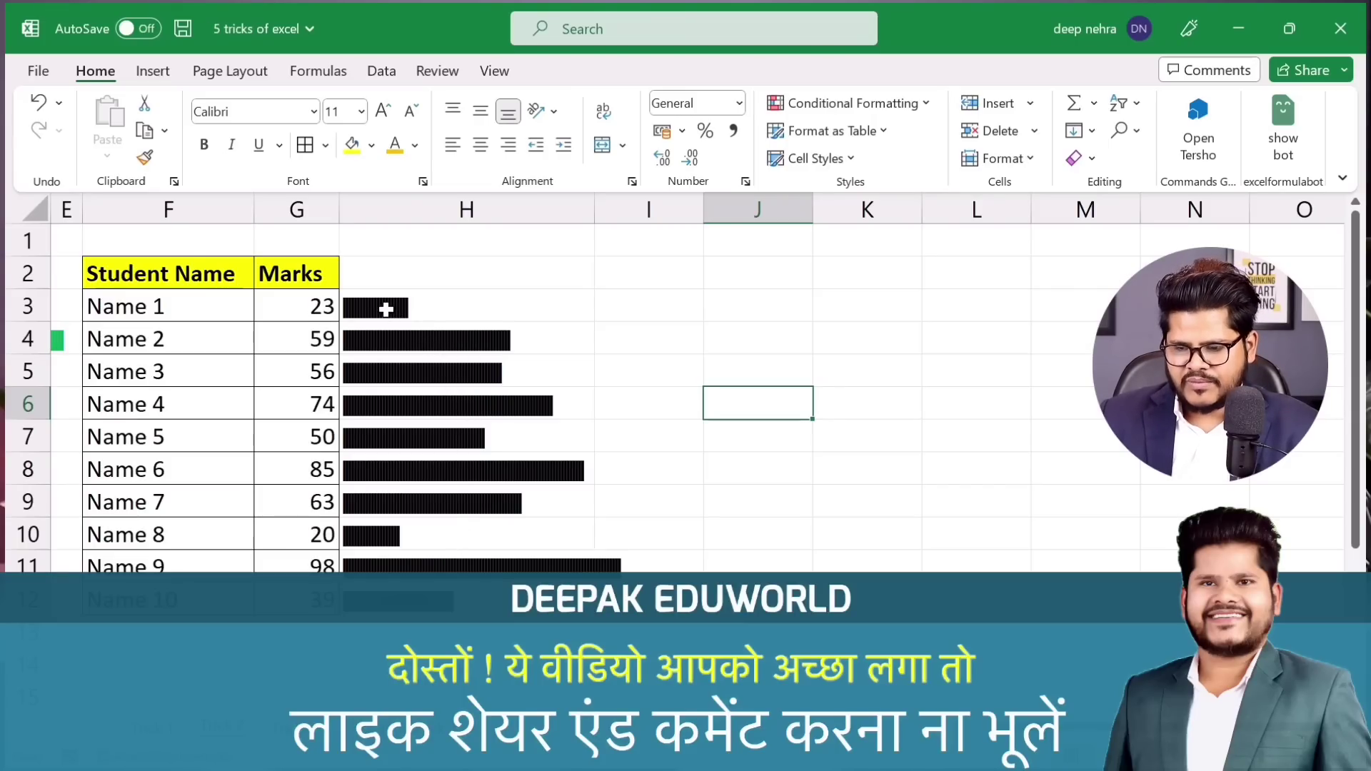
{"action": "left_click_drag", "start_coordinate": [386, 309], "coordinate": [411, 564]}
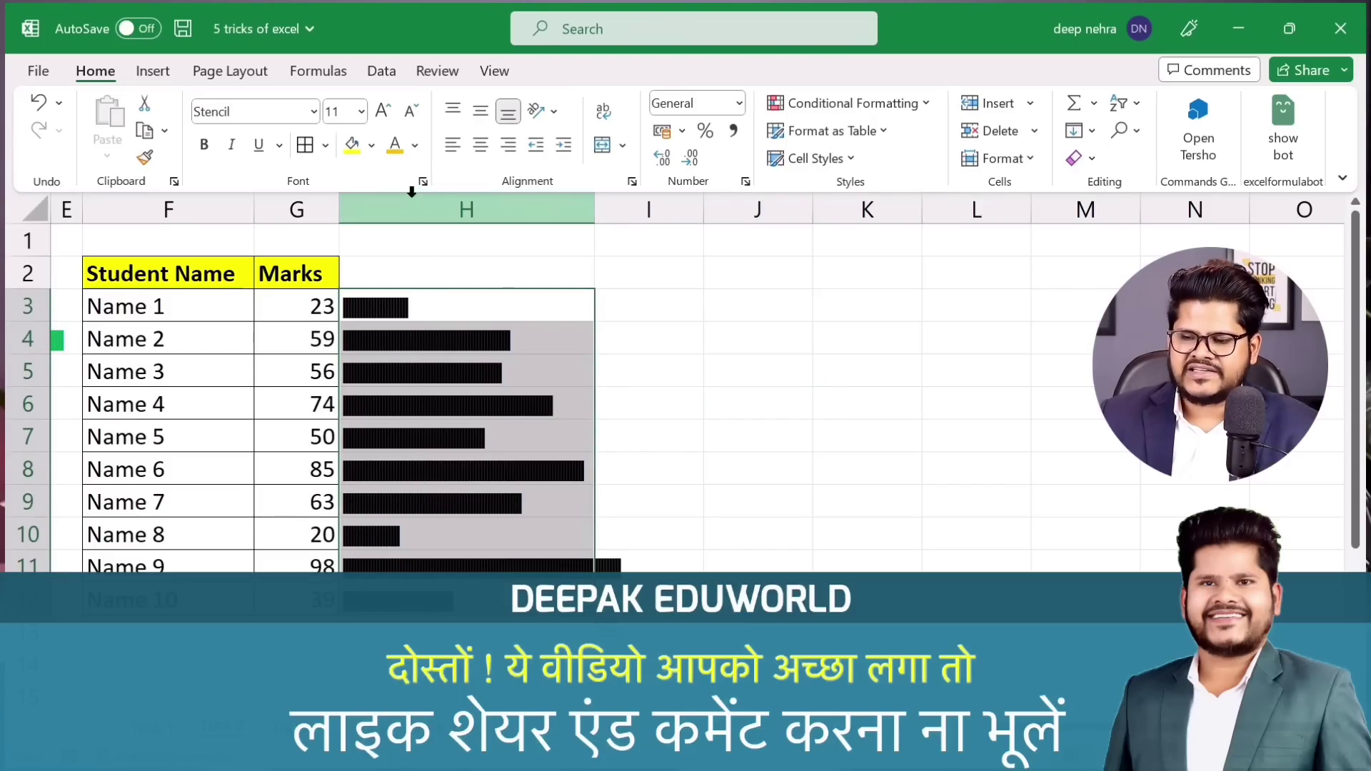
Colour the H3:H12 bars orange
{"action": "left_click", "coordinate": [414, 145]}
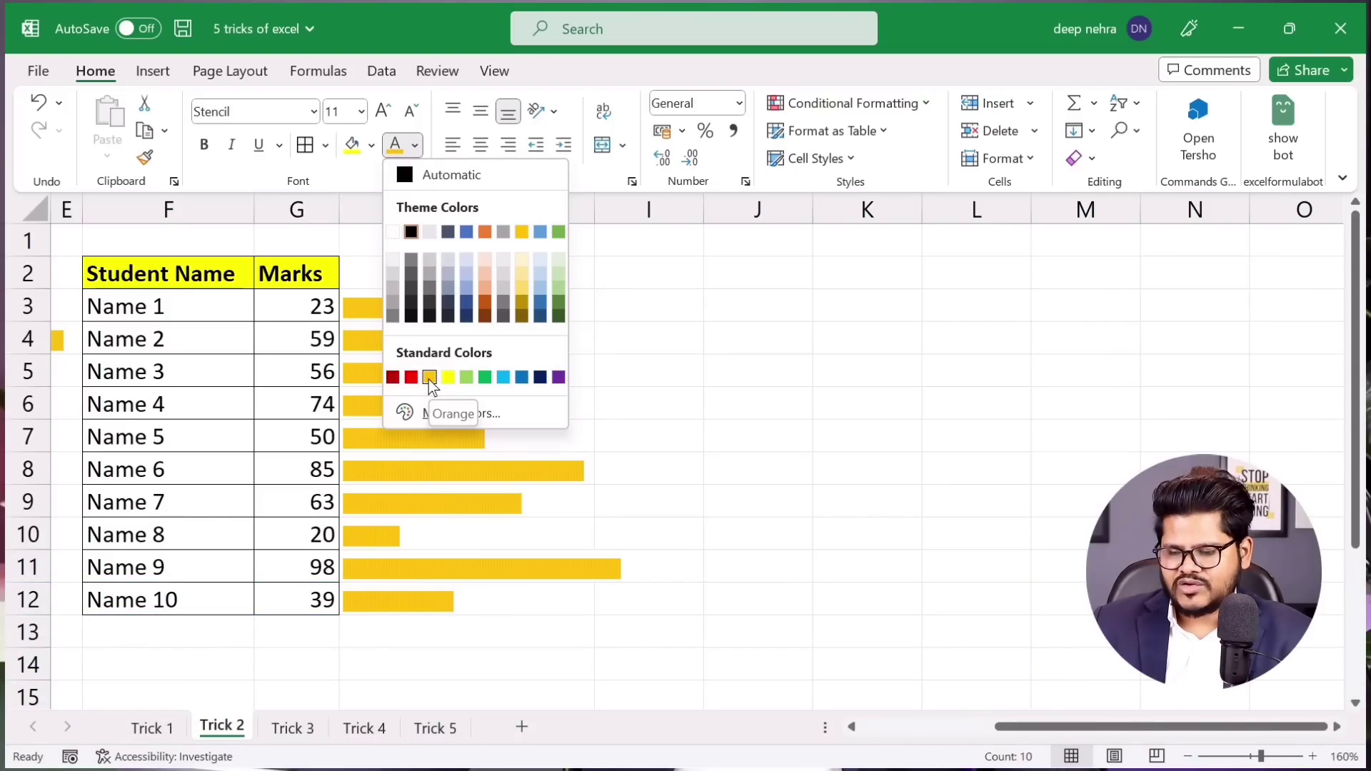
{"action": "left_click", "coordinate": [429, 377]}
{"action": "left_click", "coordinate": [850, 382]}
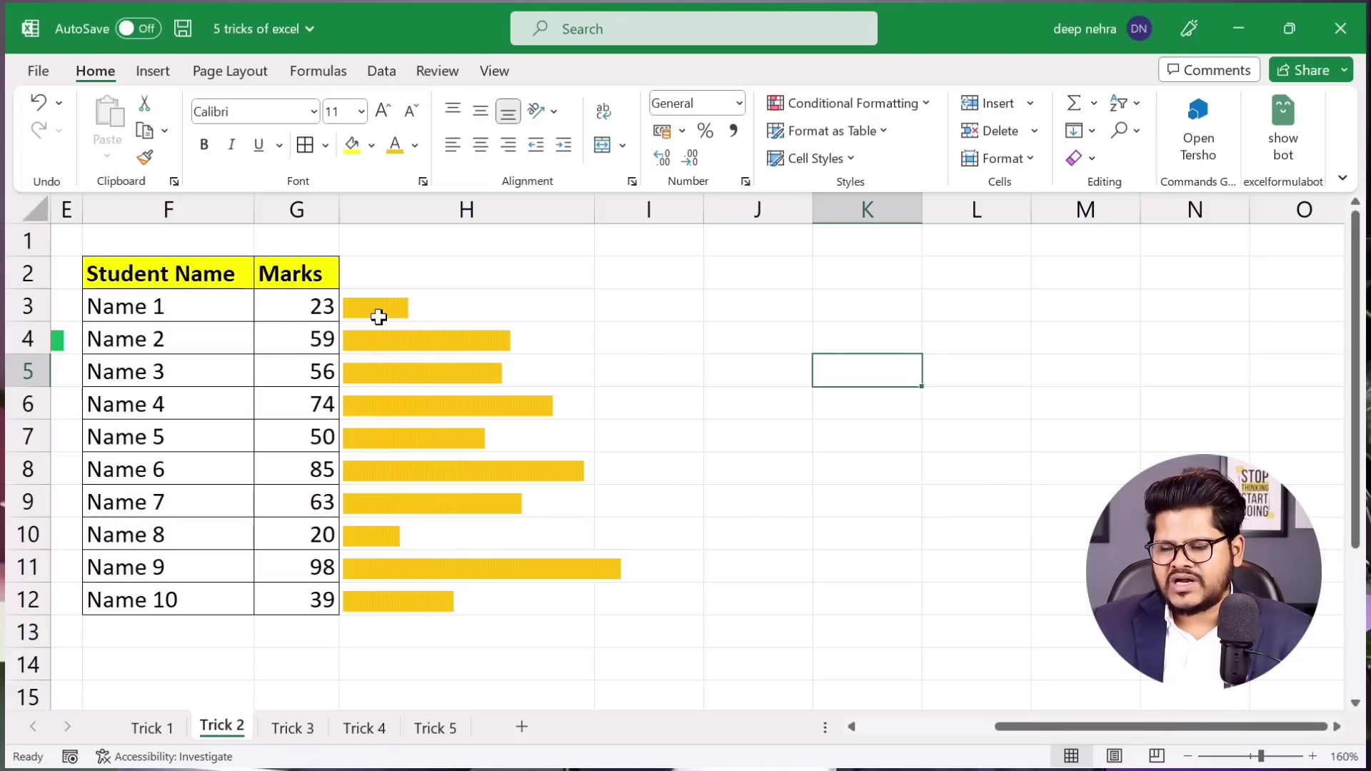
Step through the marks in column G and the bars in column H to compare lengths
{"action": "left_click", "coordinate": [322, 329]}
{"action": "key", "text": "Down"}
{"action": "key", "text": "Down"}
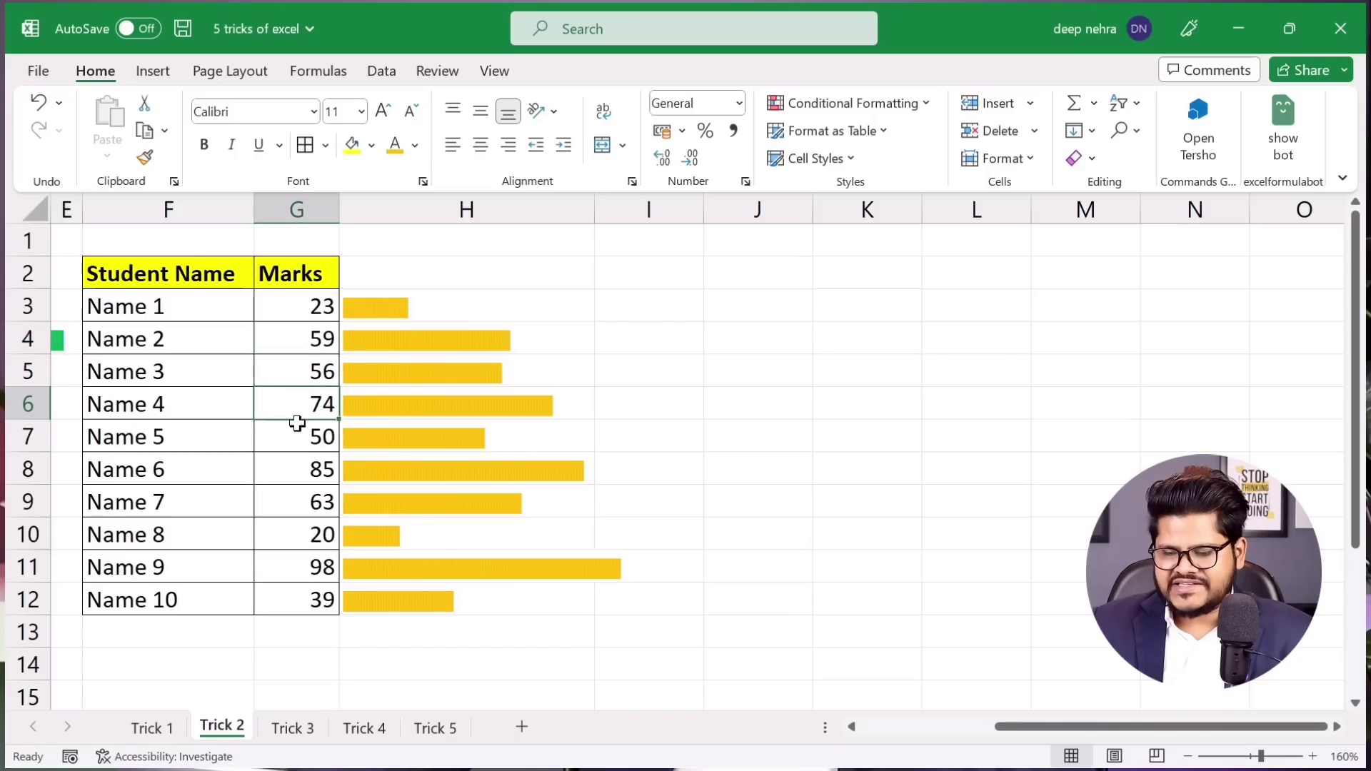
{"action": "key", "text": "Down"}
{"action": "left_click", "coordinate": [389, 352]}
{"action": "key", "text": "Down"}
{"action": "key", "text": "Down"}
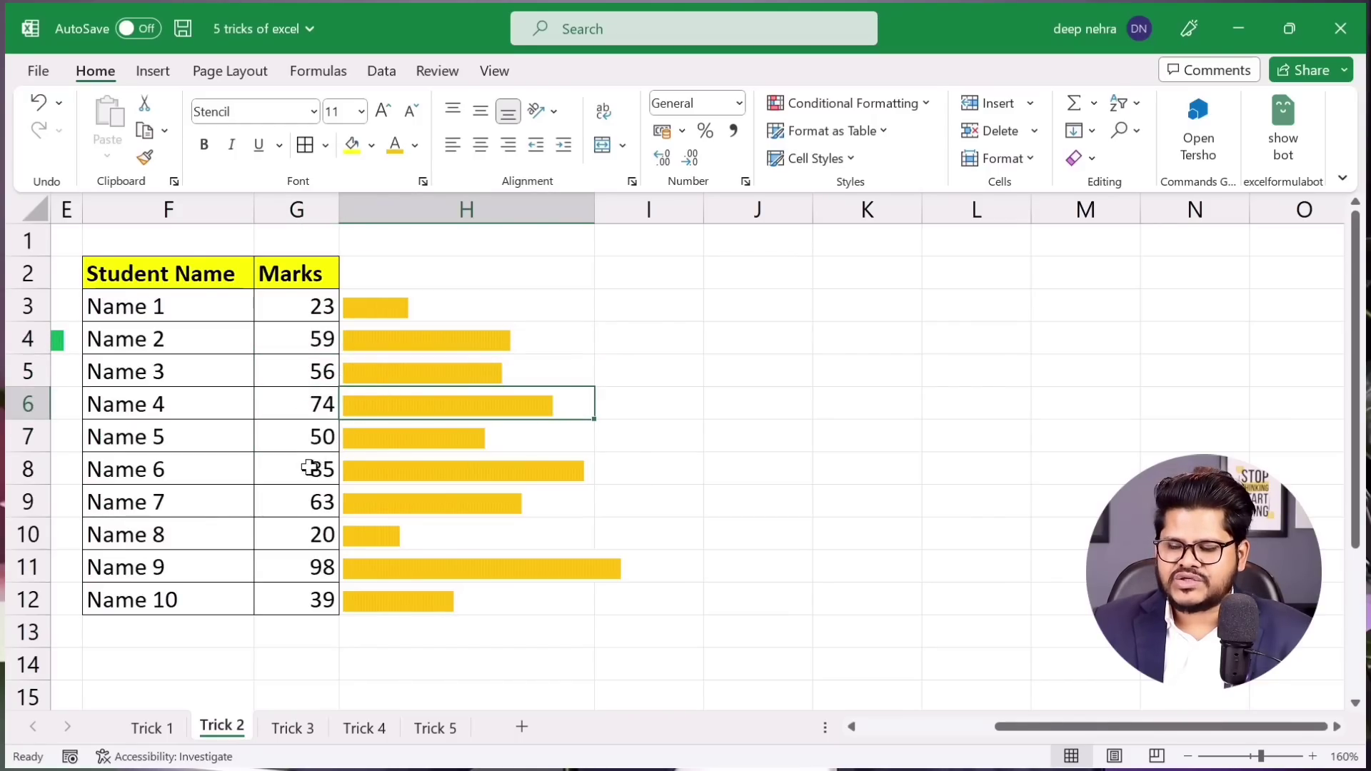
{"action": "left_click", "coordinate": [308, 468]}
{"action": "key", "text": "Down"}
{"action": "key", "text": "Down"}
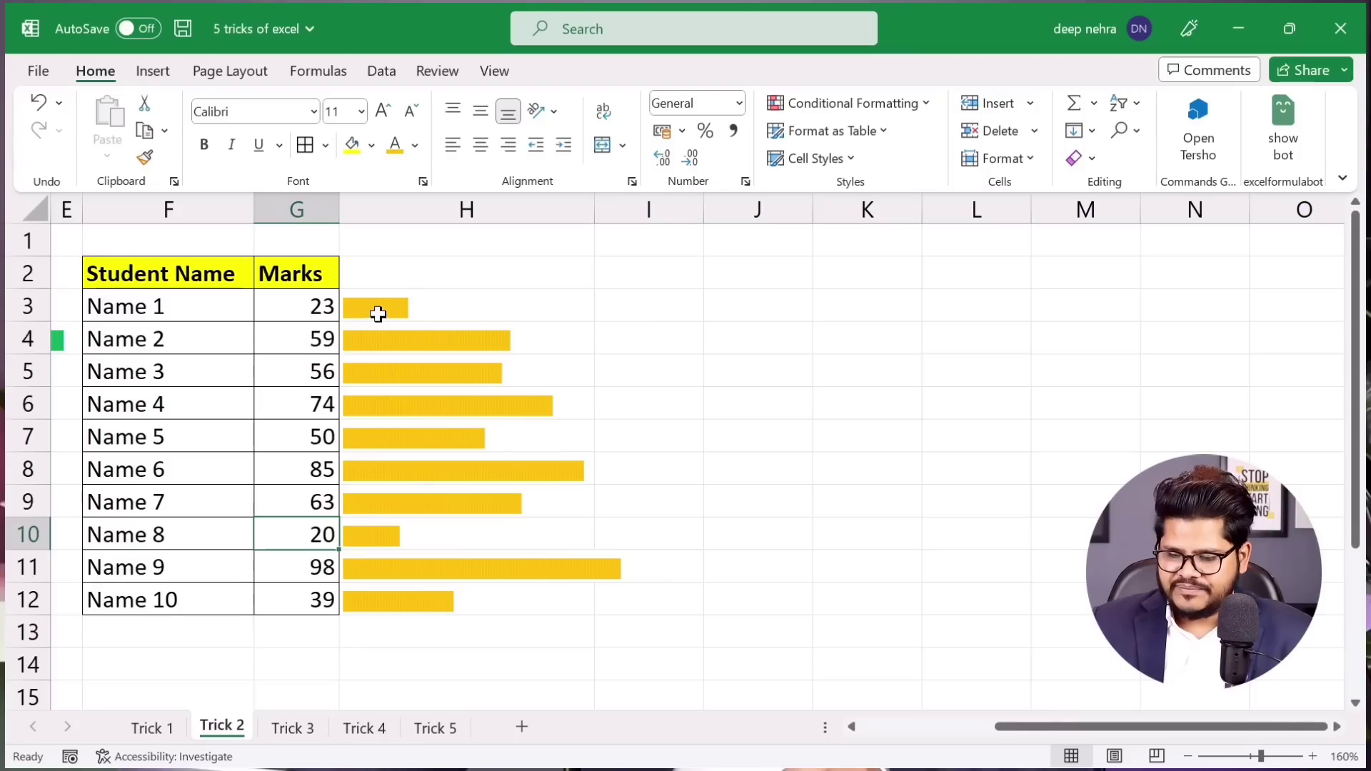
Start a formula-based conditional formatting rule =$G3>=80 for the bars H3:H12
{"action": "left_click_drag", "start_coordinate": [377, 309], "coordinate": [371, 596]}
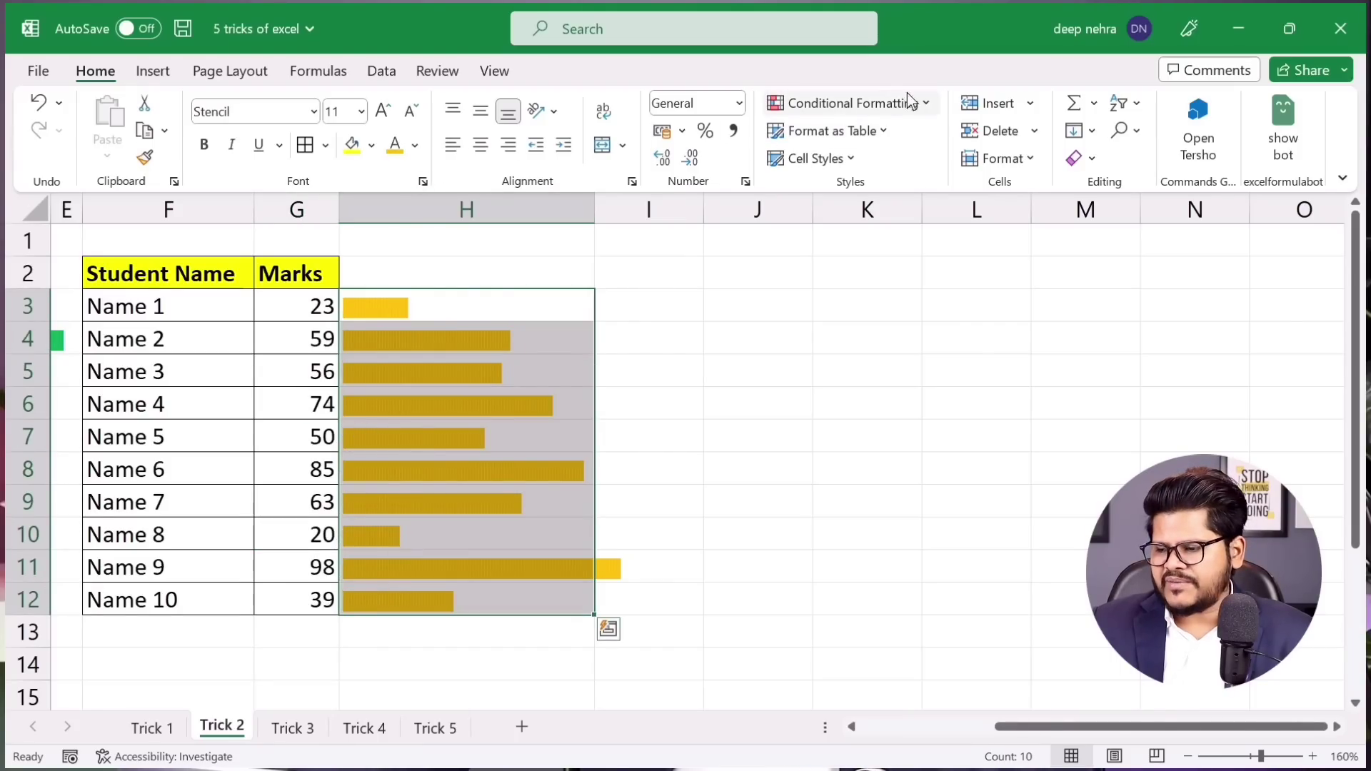
{"action": "left_click", "coordinate": [850, 103]}
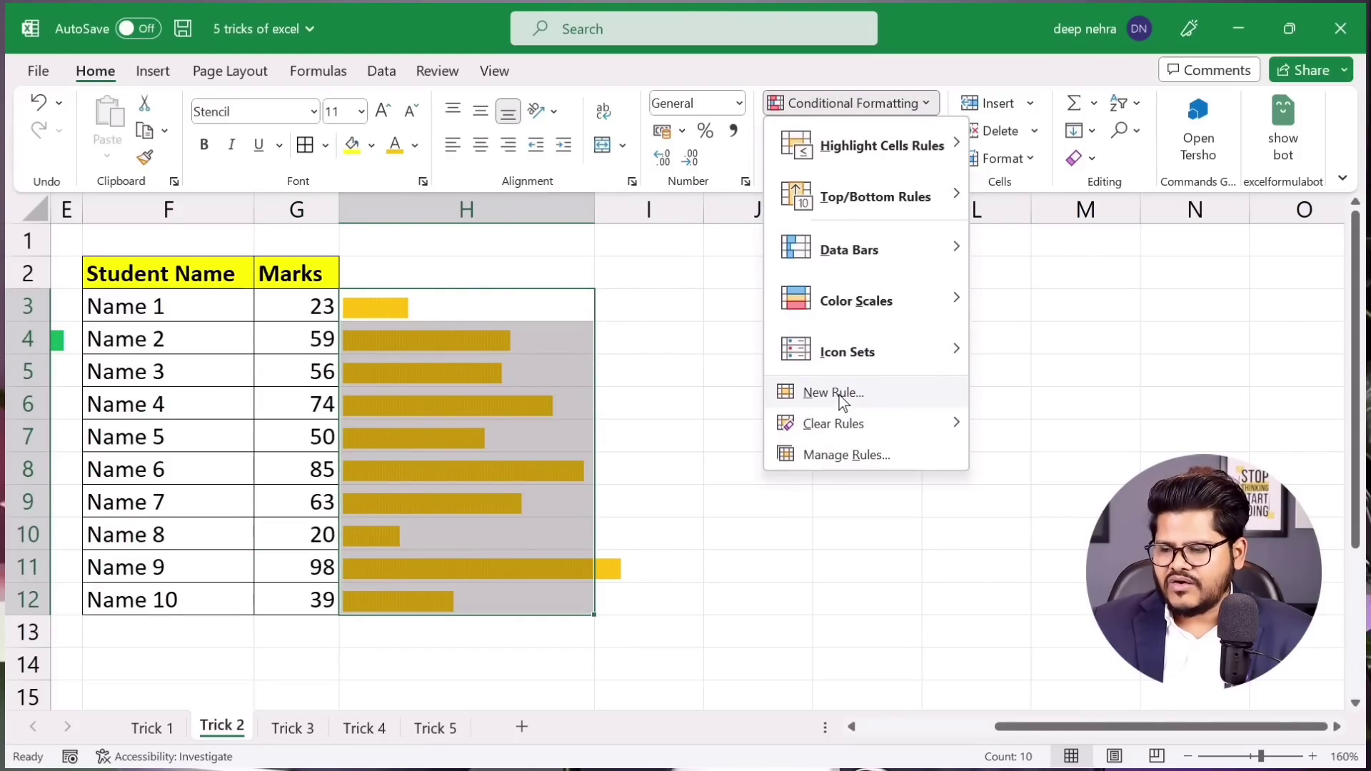
{"action": "left_click", "coordinate": [815, 394]}
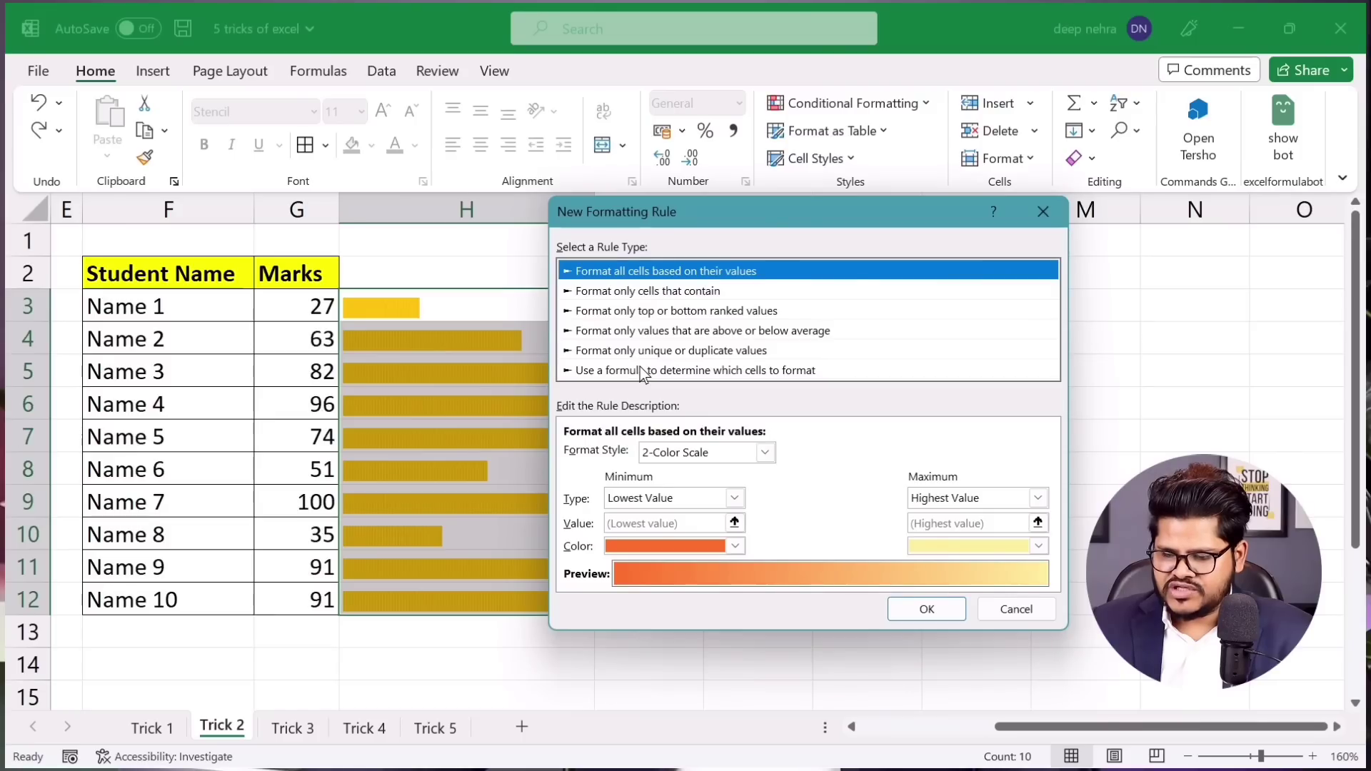
{"action": "left_click", "coordinate": [671, 370]}
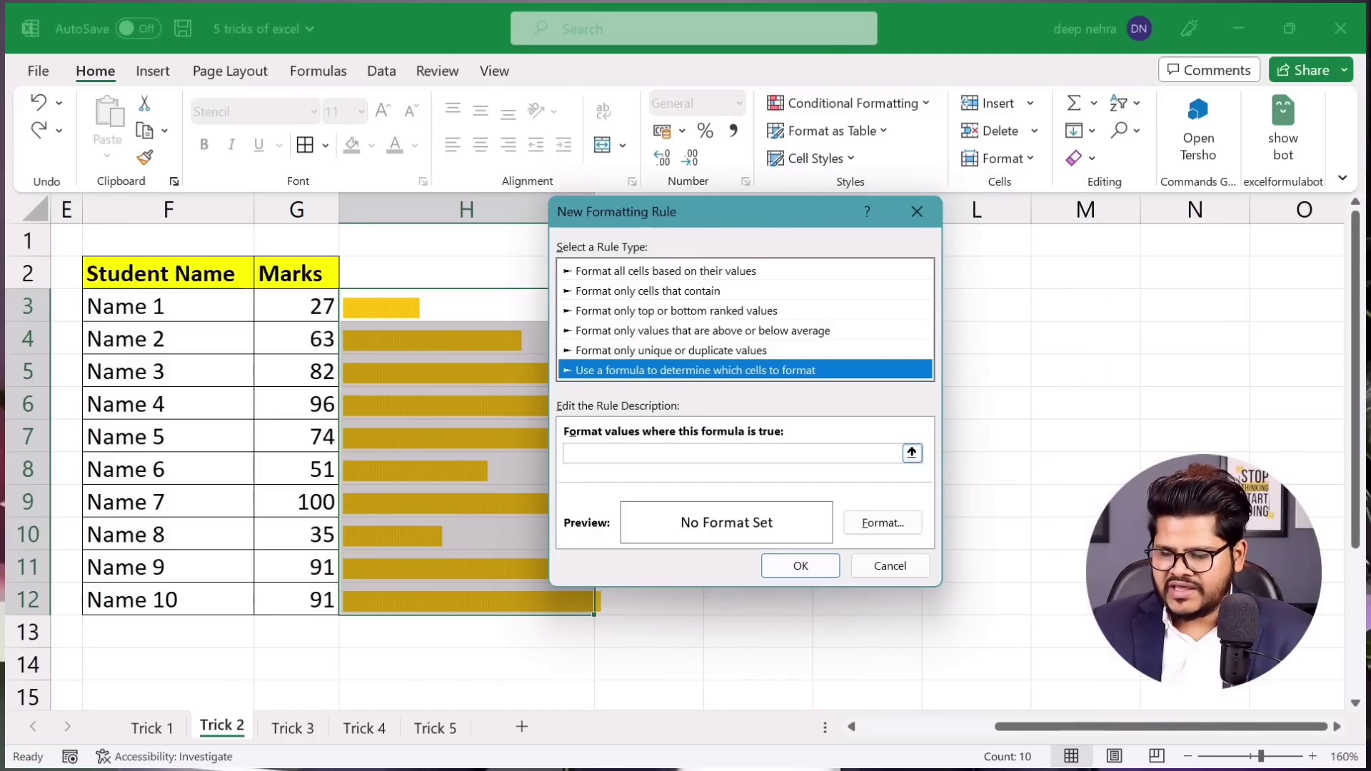
{"action": "key", "text": "Tab"}
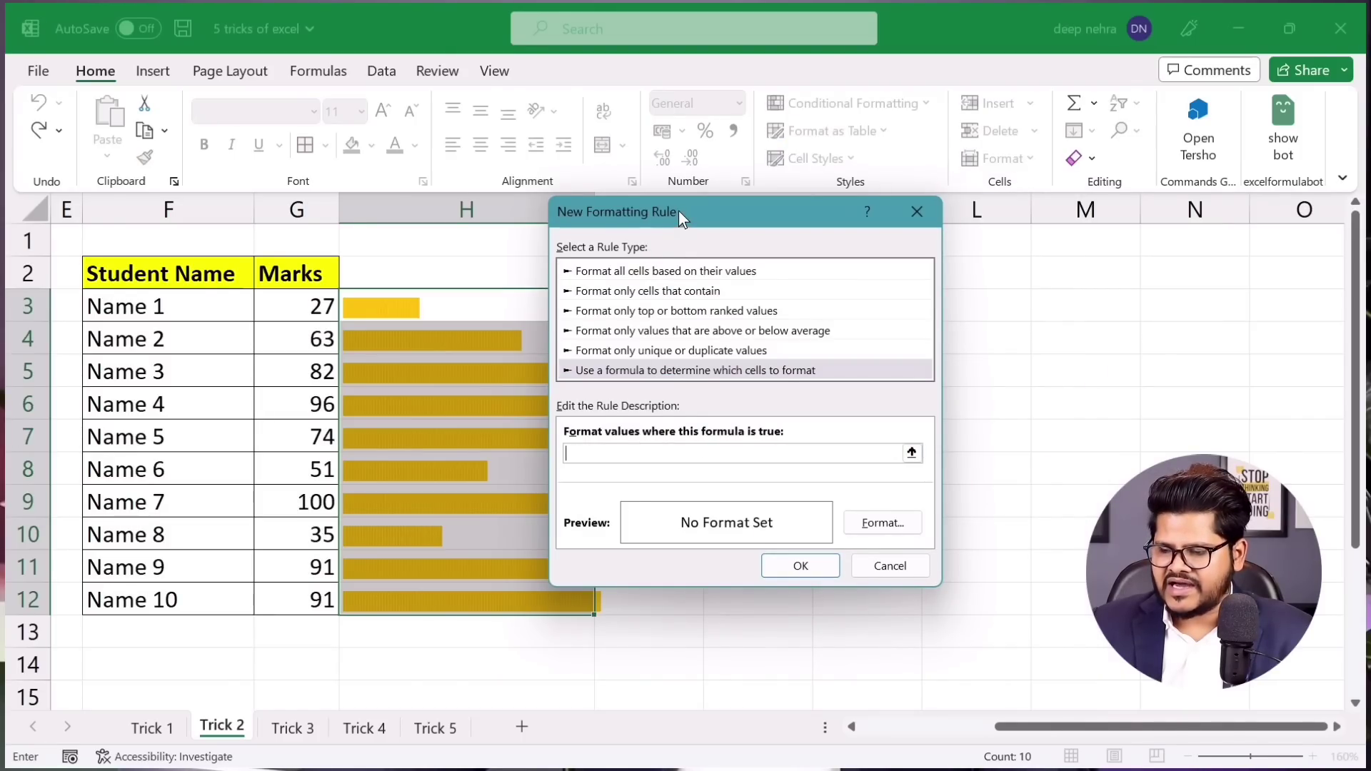
{"action": "left_click_drag", "start_coordinate": [678, 211], "coordinate": [822, 239]}
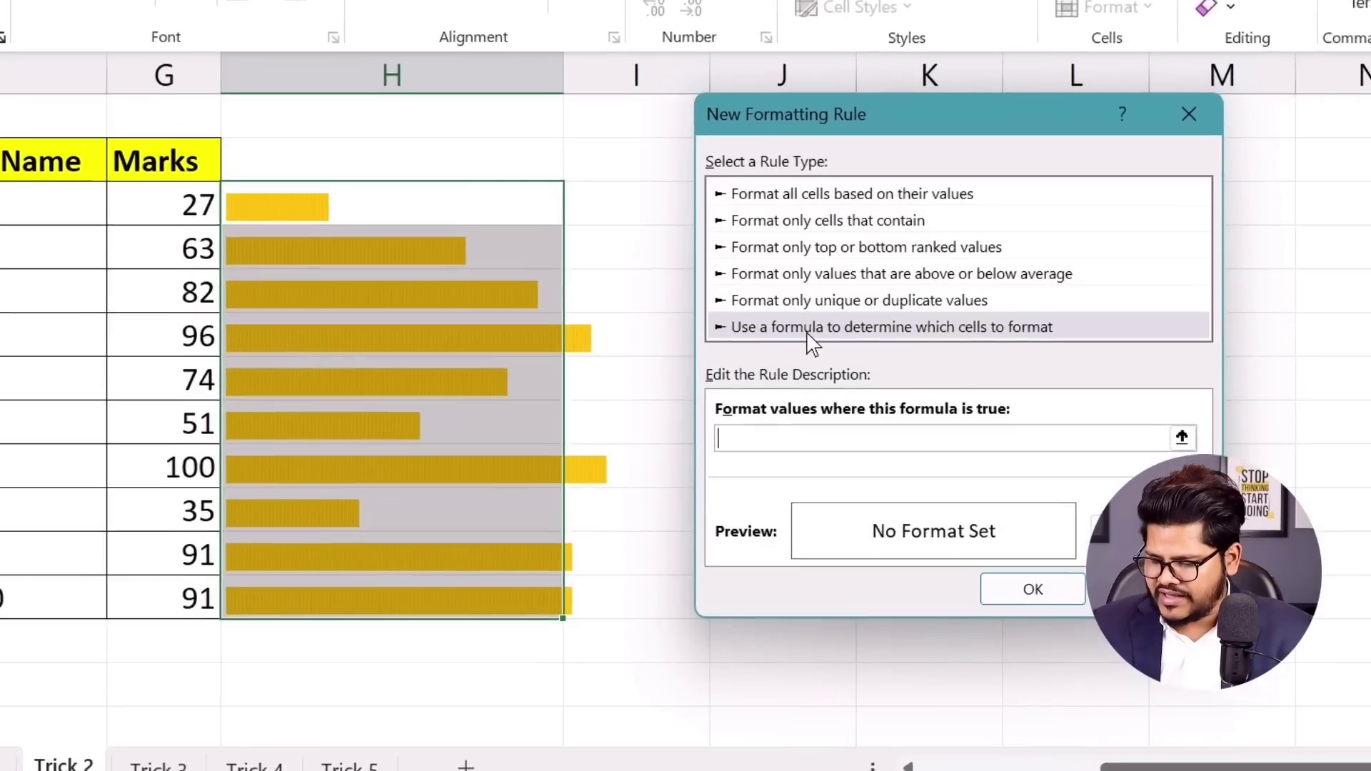
{"action": "type", "text": "="}
{"action": "left_click", "coordinate": [114, 166]}
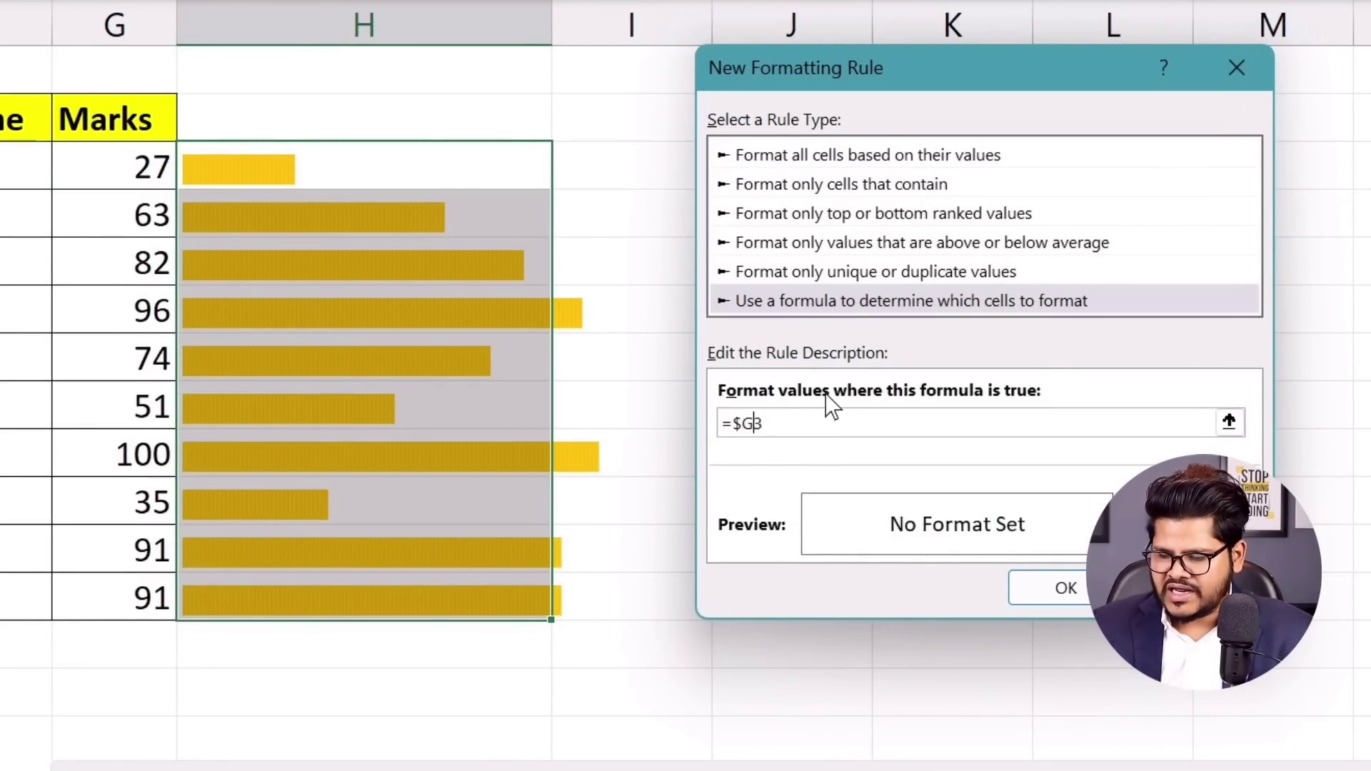
{"action": "key", "text": "Right"}
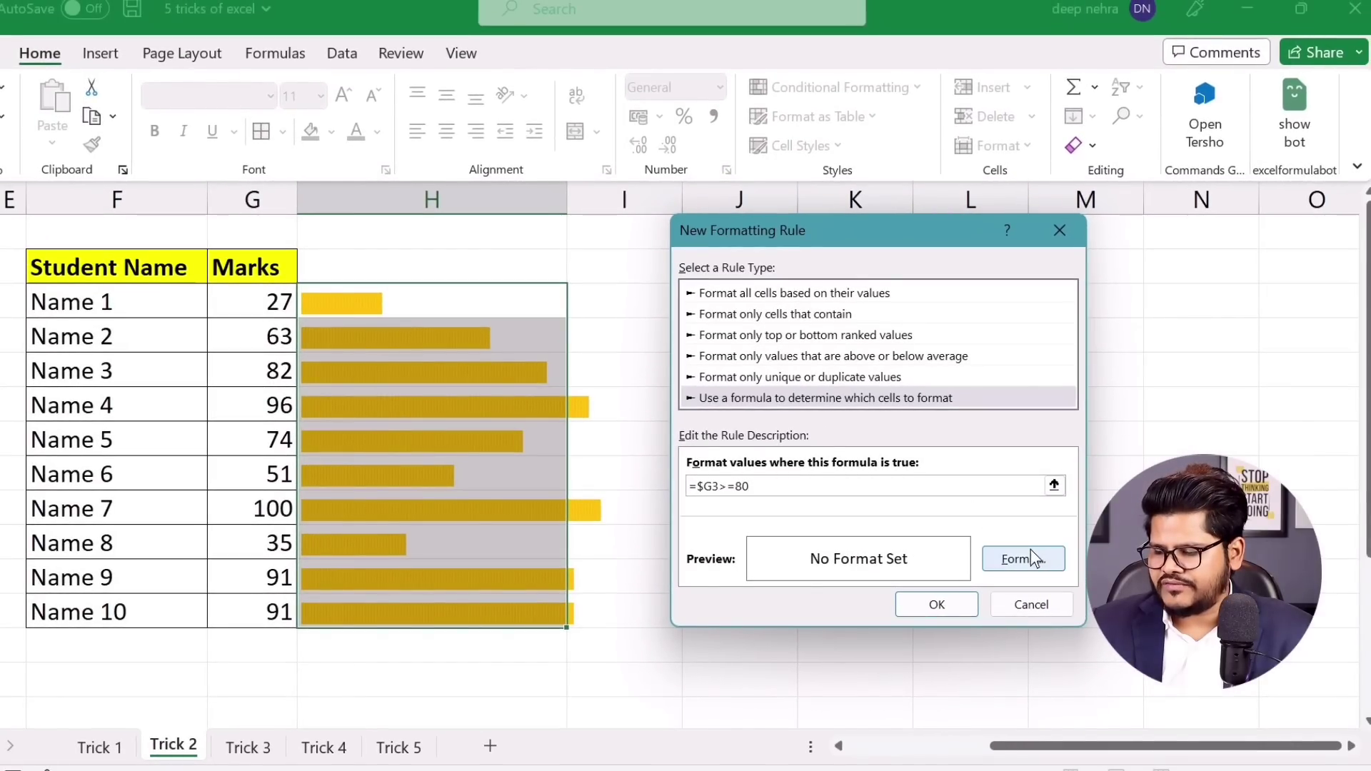
Give the =$G3>=80 rule a green font colour and apply it
{"action": "left_click", "coordinate": [1030, 557]}
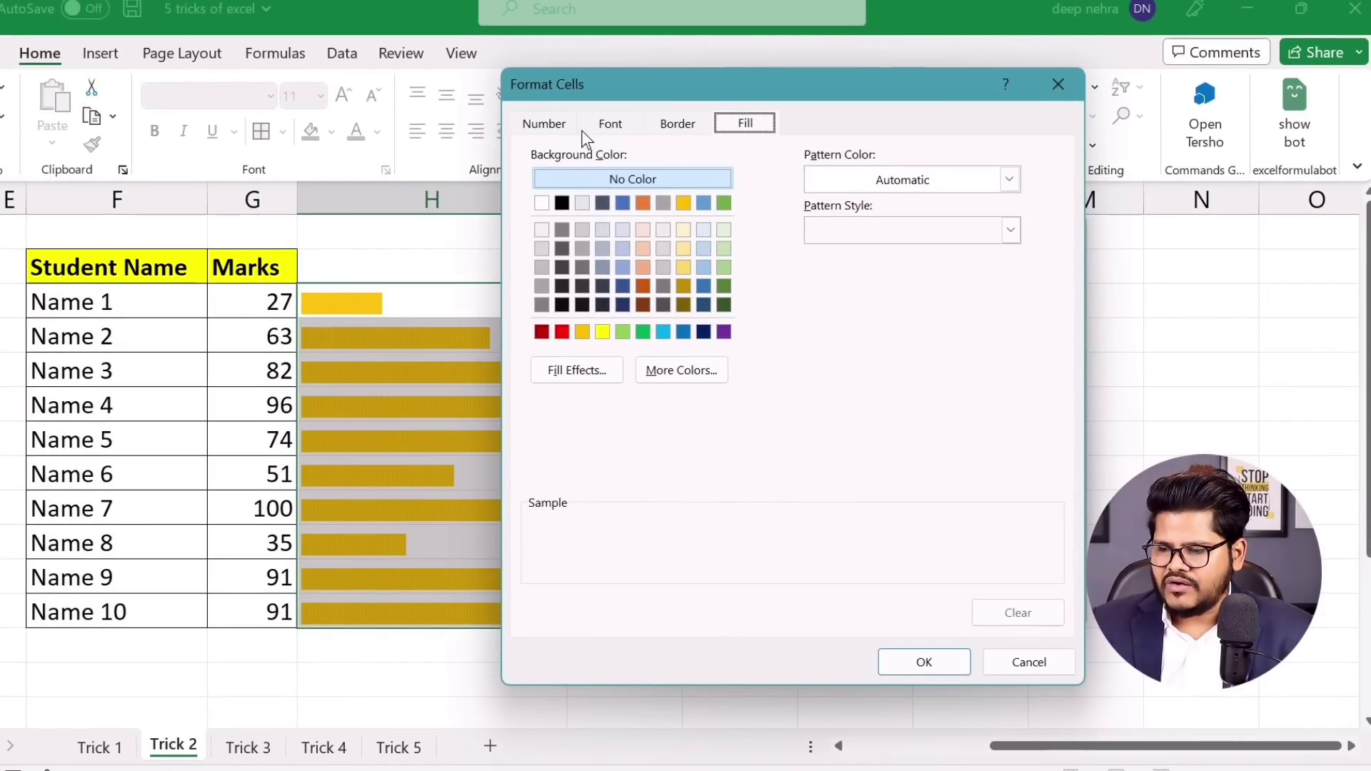
{"action": "left_click", "coordinate": [604, 126]}
{"action": "left_click", "coordinate": [898, 325]}
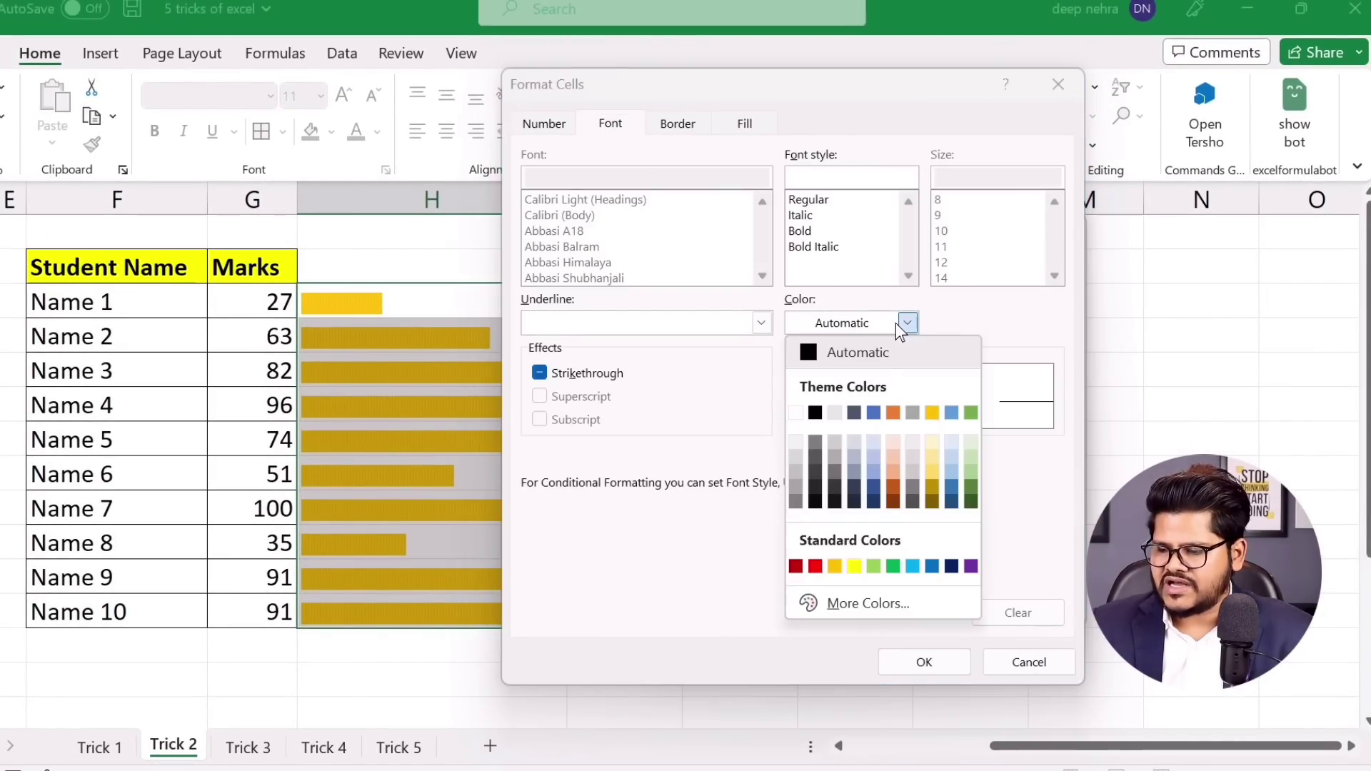
{"action": "left_click", "coordinate": [893, 566]}
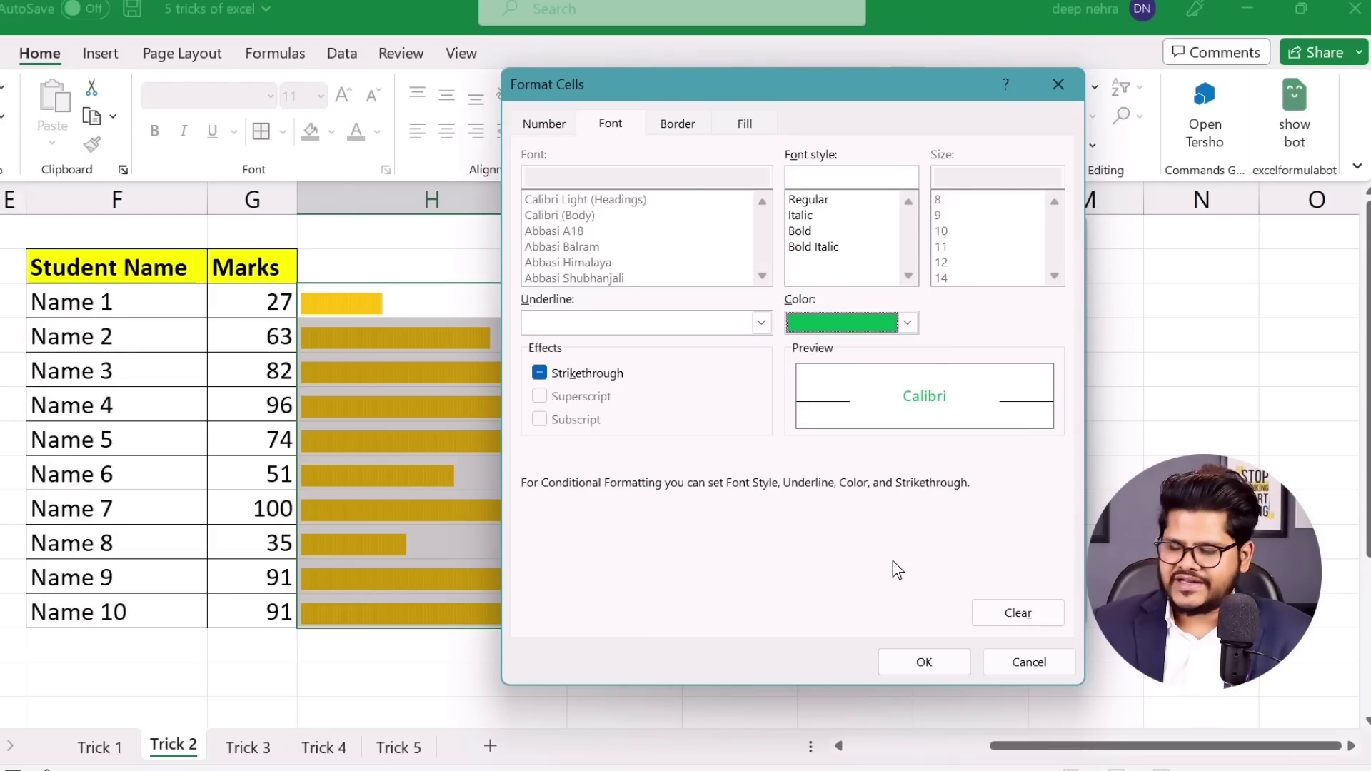
{"action": "left_click", "coordinate": [925, 662]}
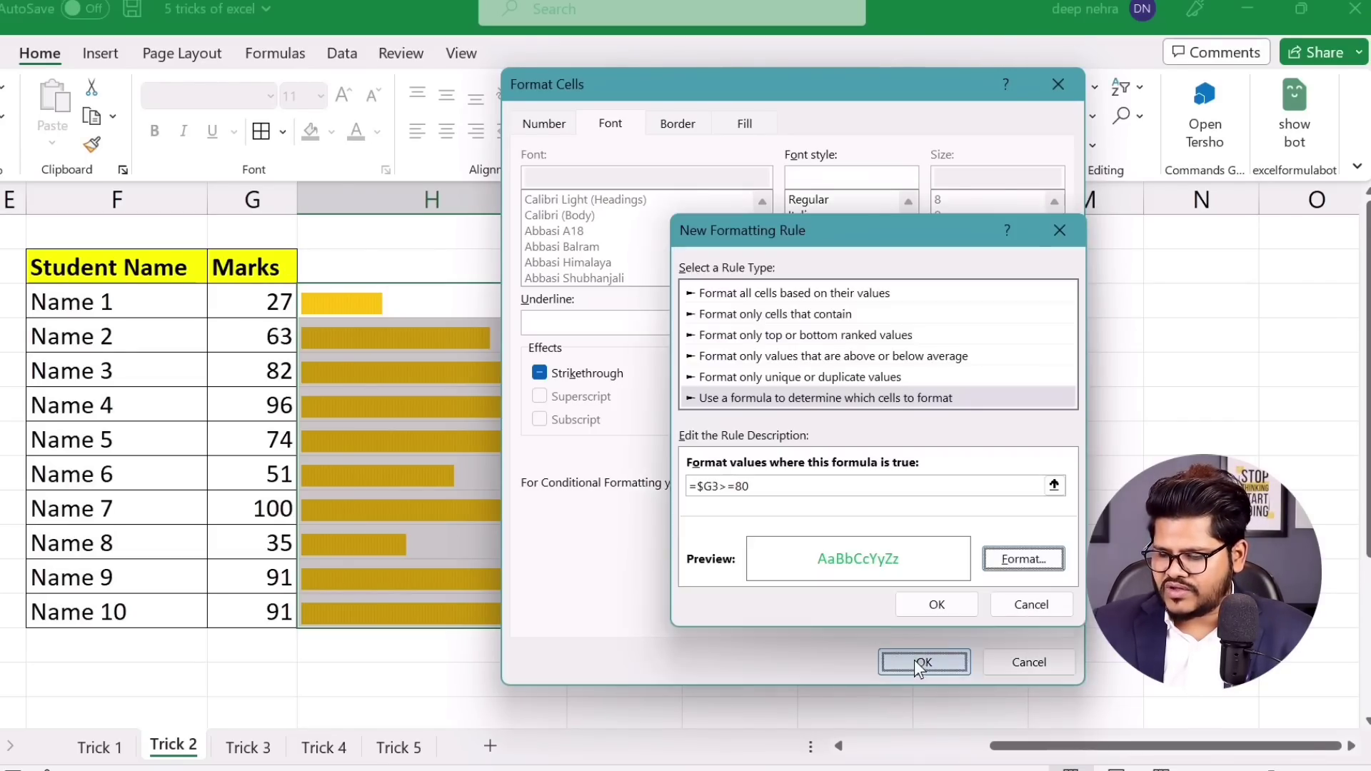
{"action": "left_click", "coordinate": [921, 604]}
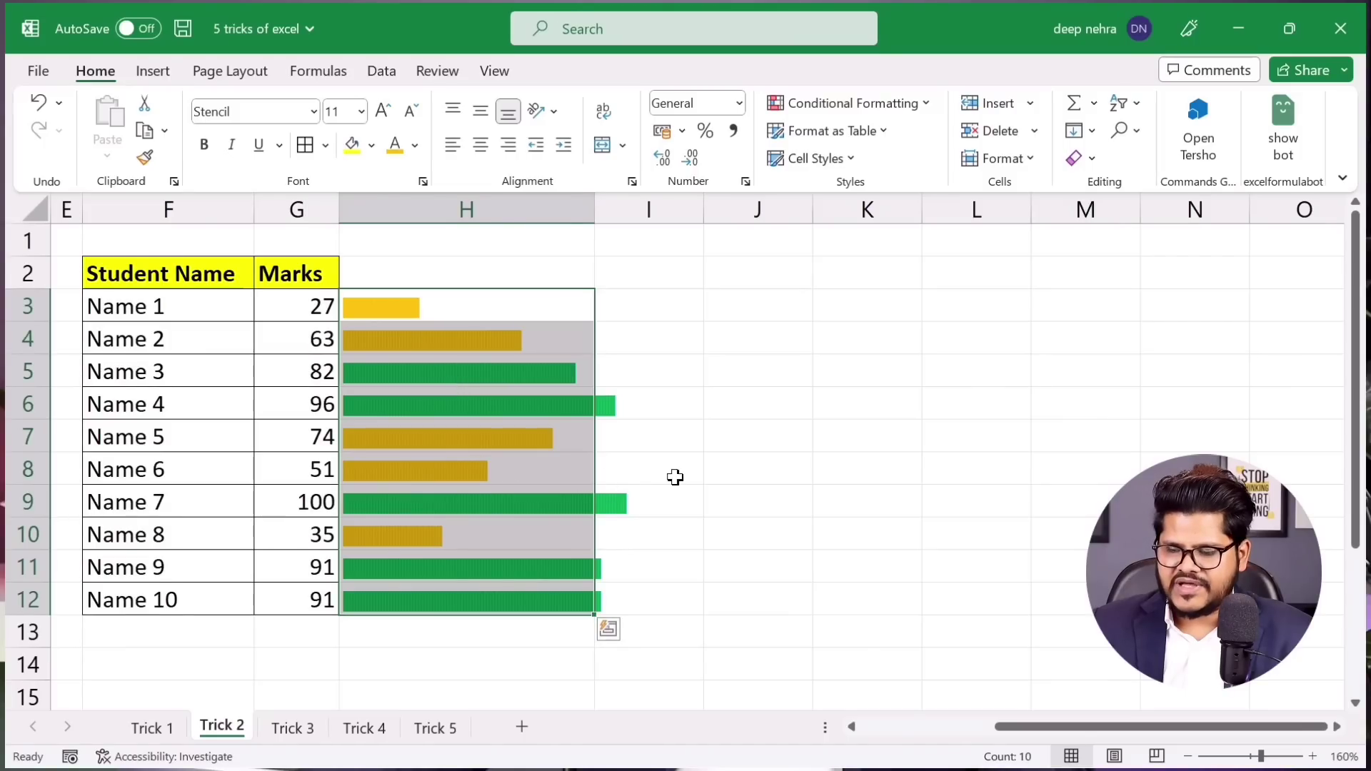
Check the green bars for marks 82, 96 and 100, then reselect H3:H12
{"action": "left_click", "coordinate": [673, 476]}
{"action": "left_click", "coordinate": [299, 373]}
{"action": "left_click", "coordinate": [297, 404]}
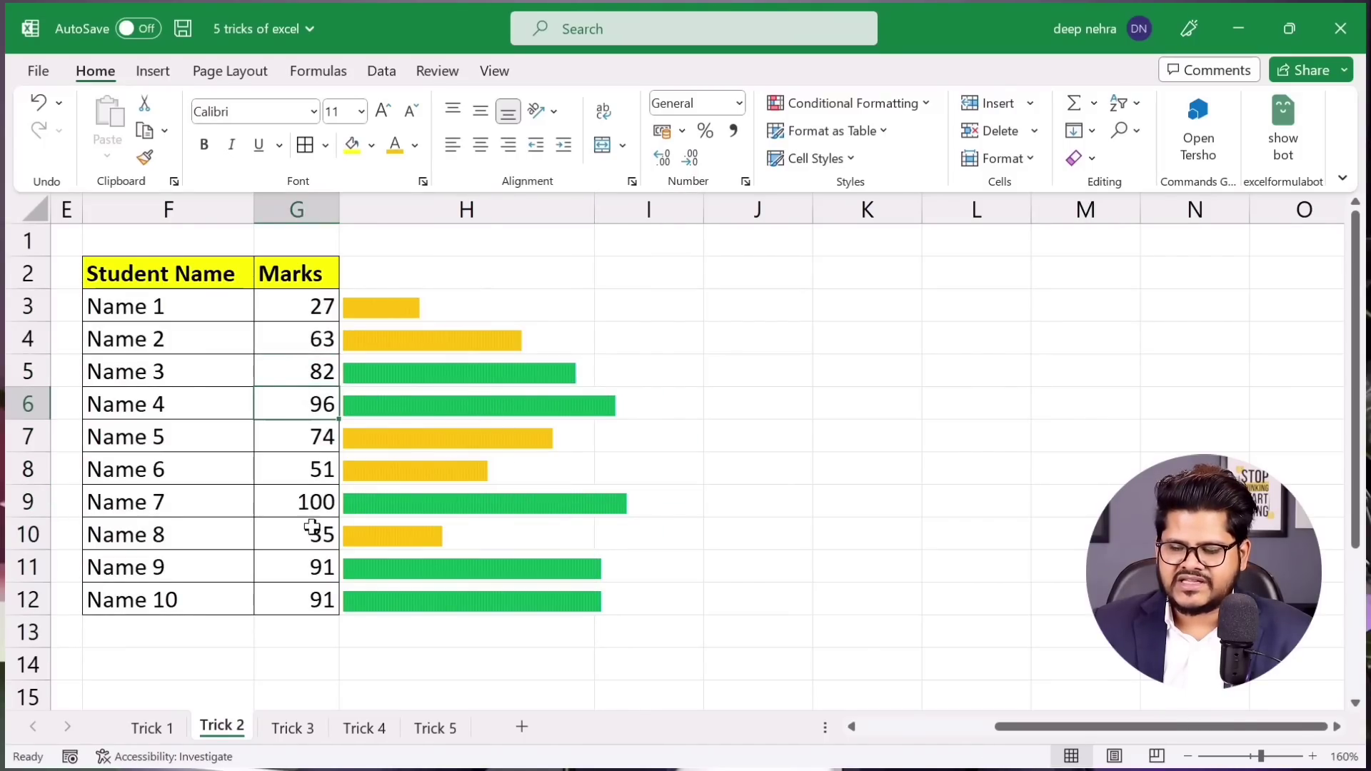
{"action": "left_click", "coordinate": [307, 500]}
{"action": "left_click_drag", "start_coordinate": [379, 308], "coordinate": [373, 597]}
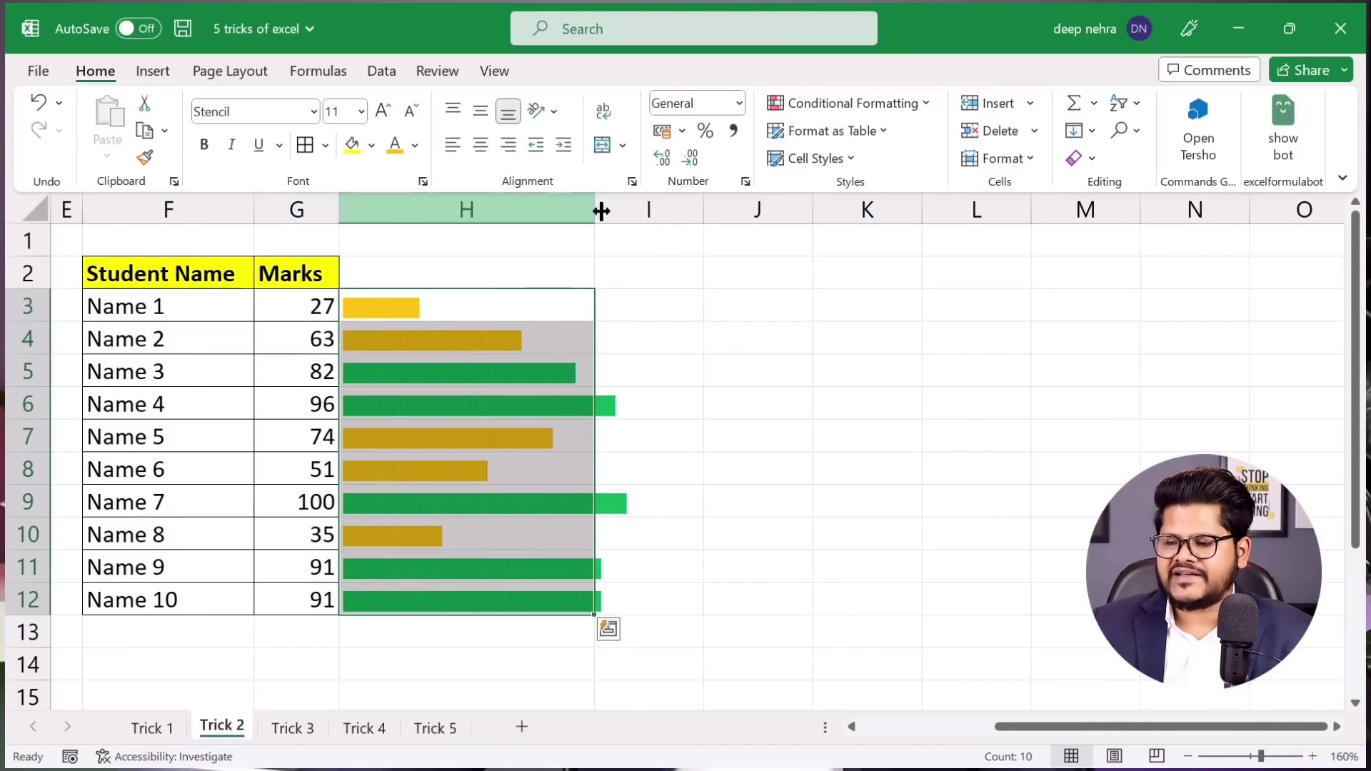
Add a second conditional formatting rule =$G3<40 that turns bars red
{"action": "left_click", "coordinate": [914, 104]}
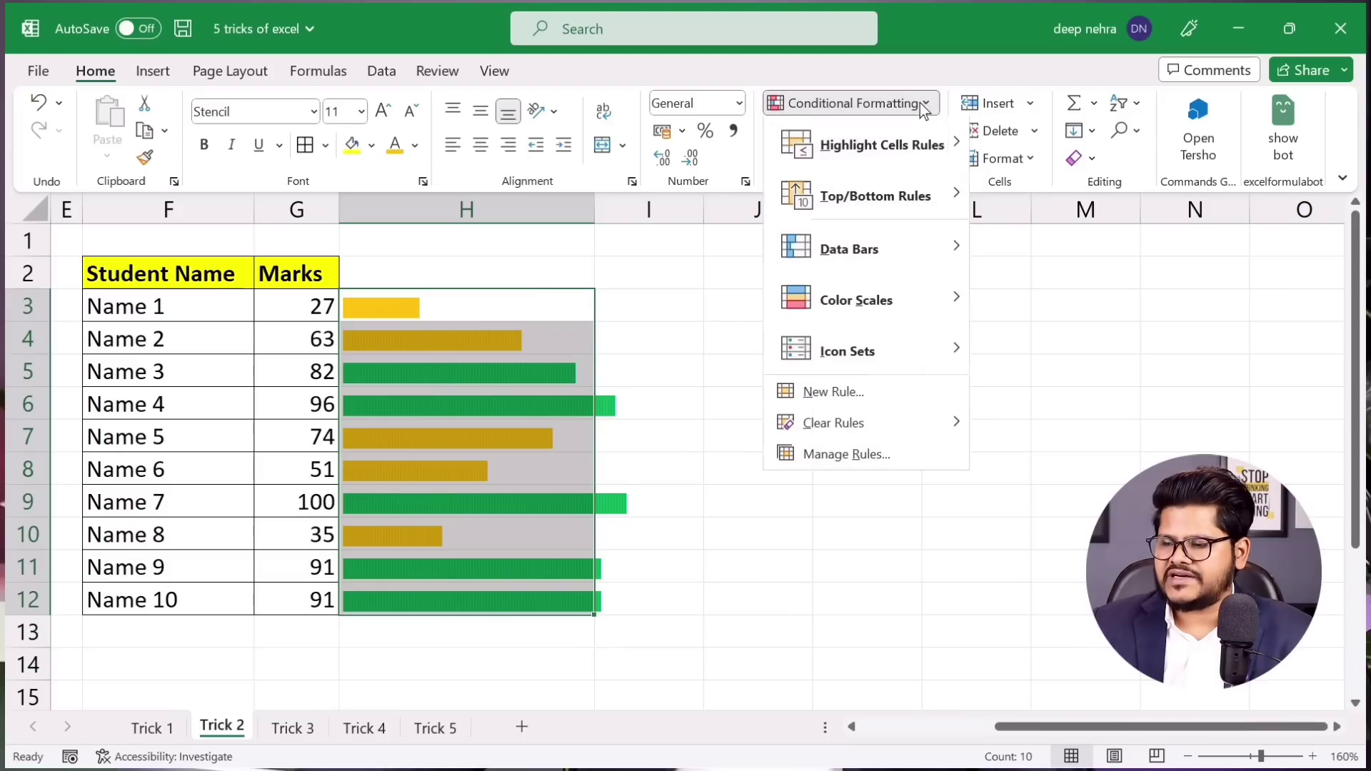
{"action": "left_click", "coordinate": [831, 395]}
{"action": "left_click", "coordinate": [703, 376]}
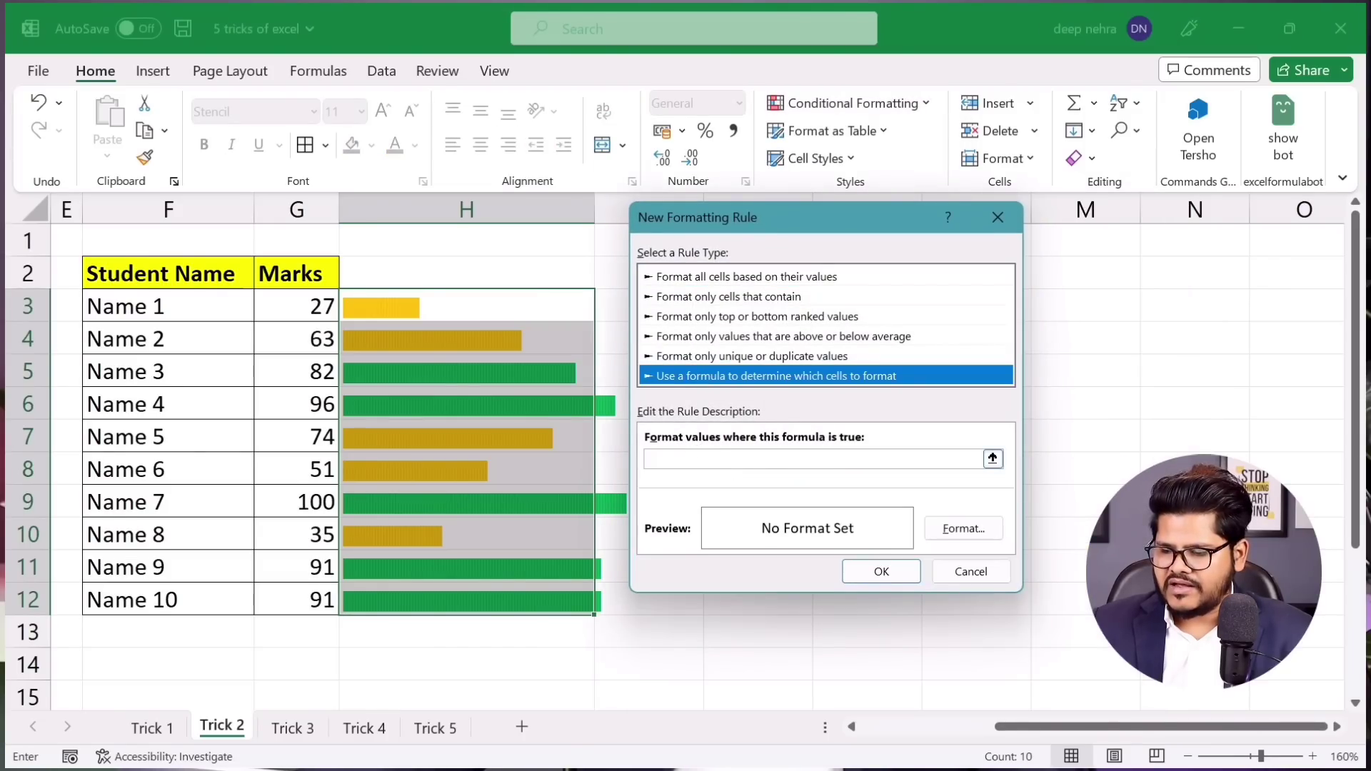
{"action": "left_click", "coordinate": [802, 458]}
{"action": "type", "text": "="}
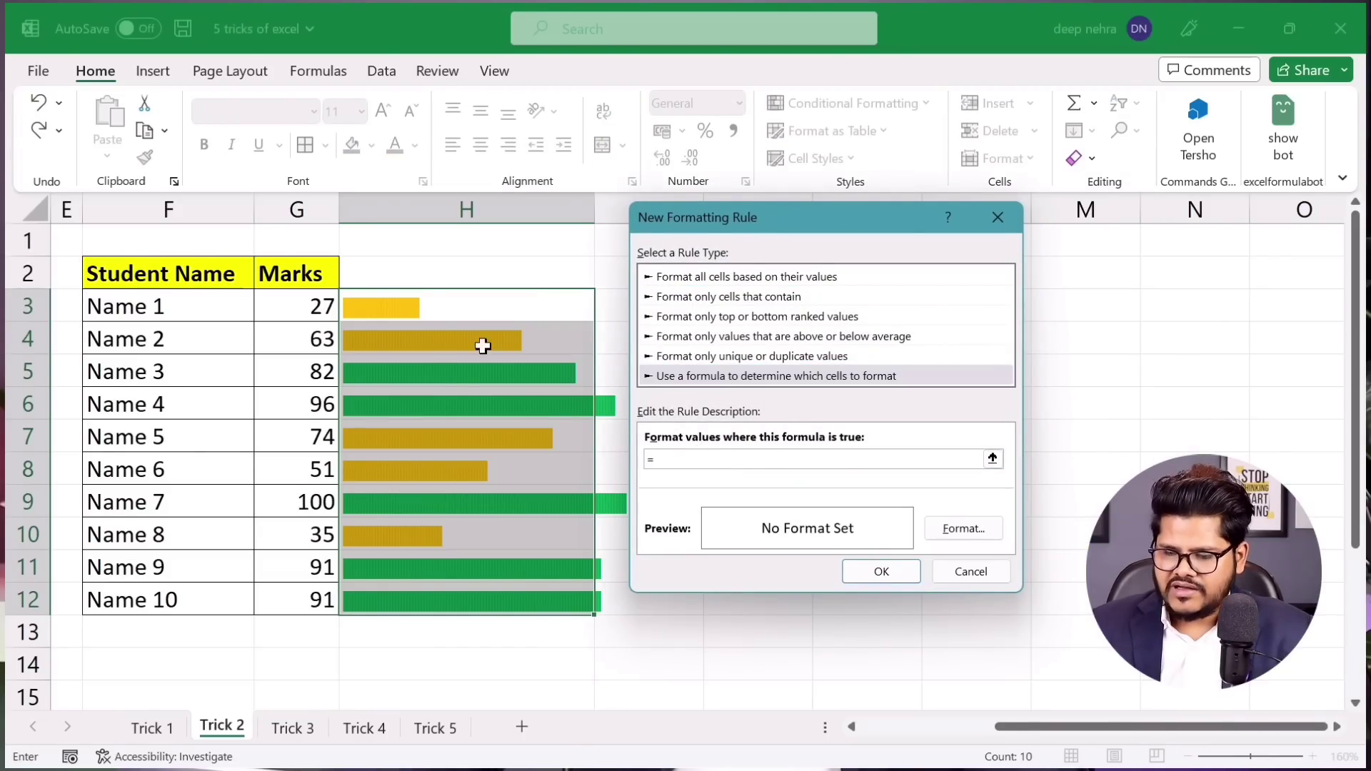
{"action": "left_click", "coordinate": [296, 306]}
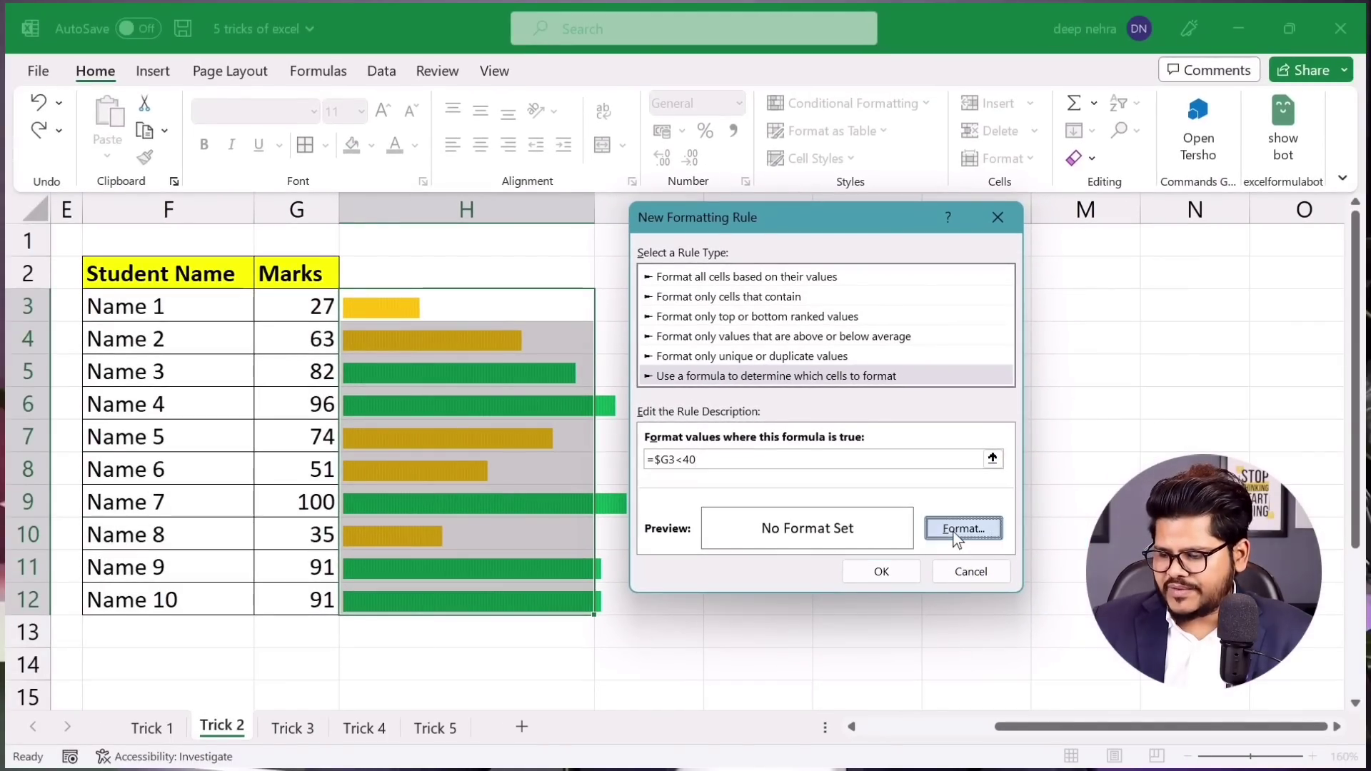
{"action": "left_click", "coordinate": [953, 532]}
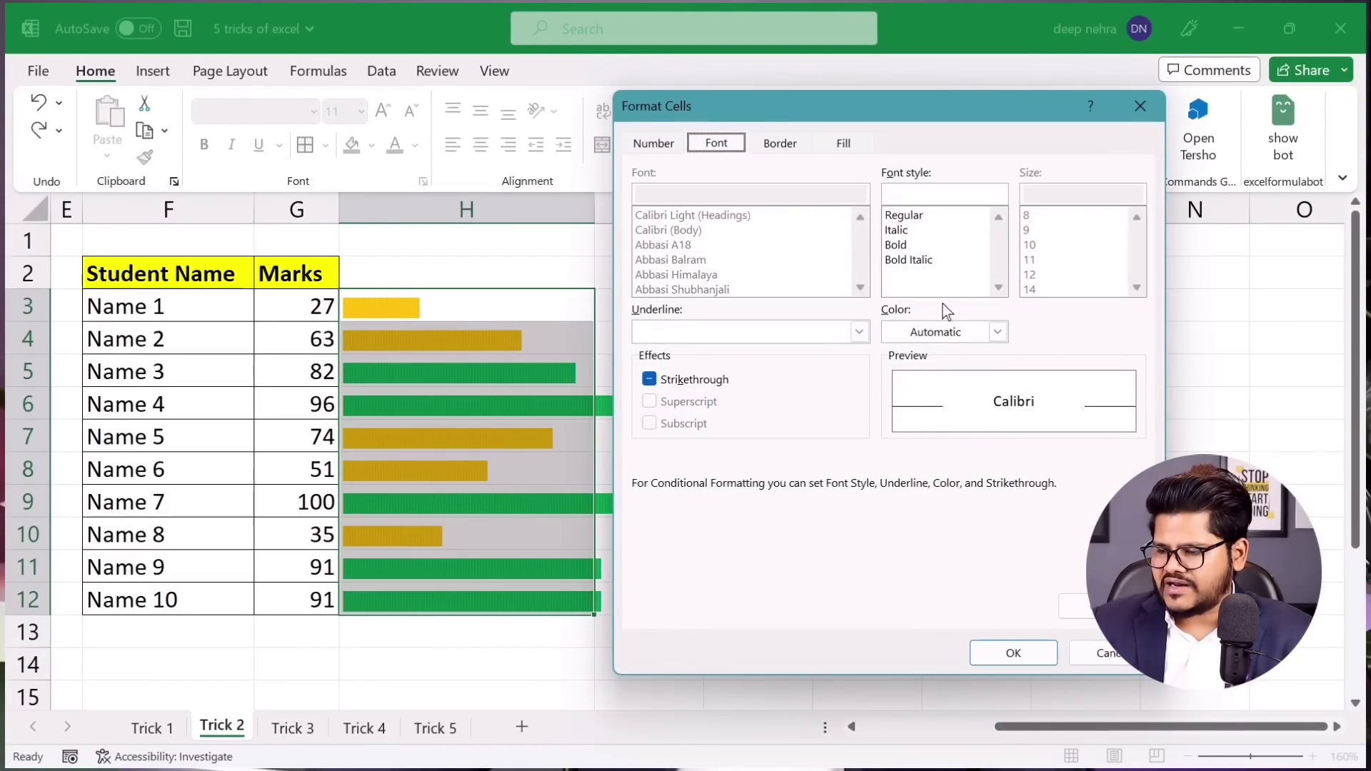
{"action": "left_click", "coordinate": [997, 331]}
{"action": "left_click", "coordinate": [910, 563]}
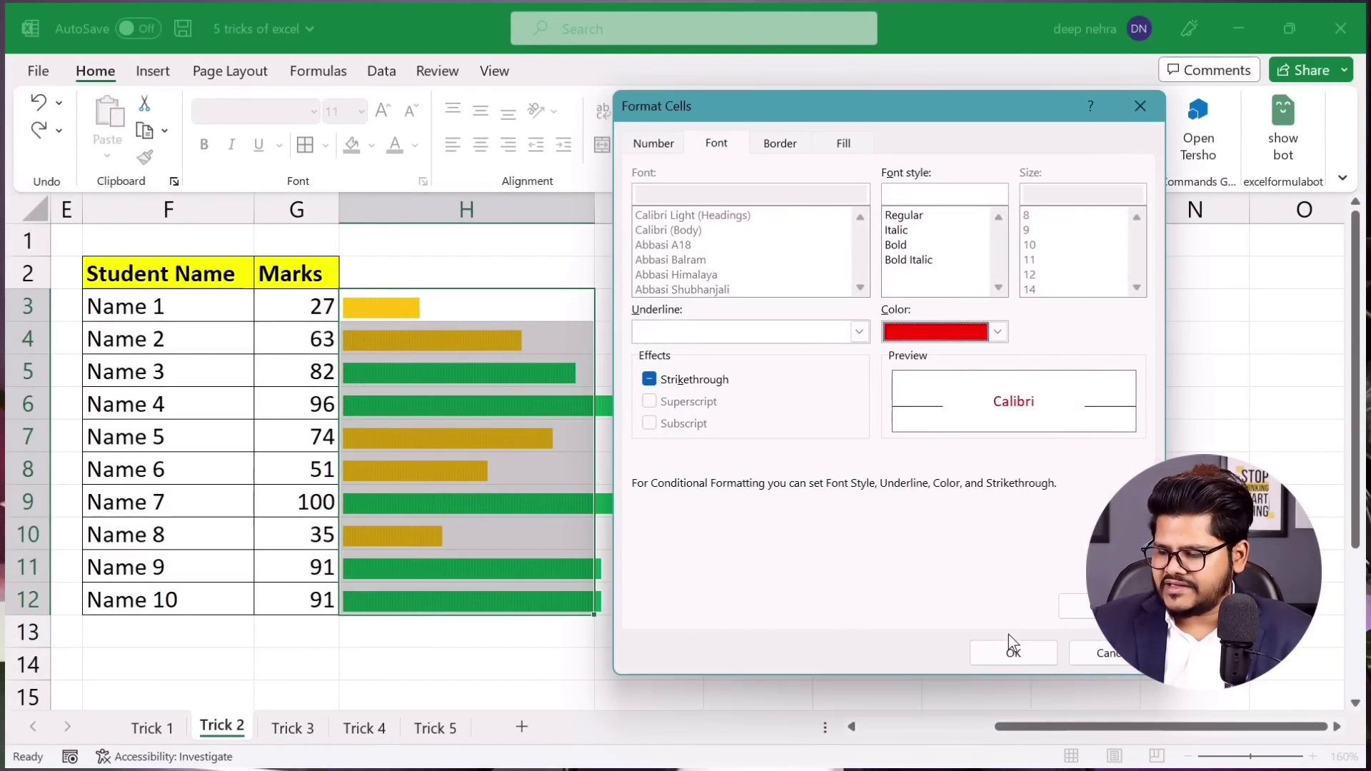
{"action": "left_click", "coordinate": [1011, 649]}
{"action": "left_click", "coordinate": [875, 566]}
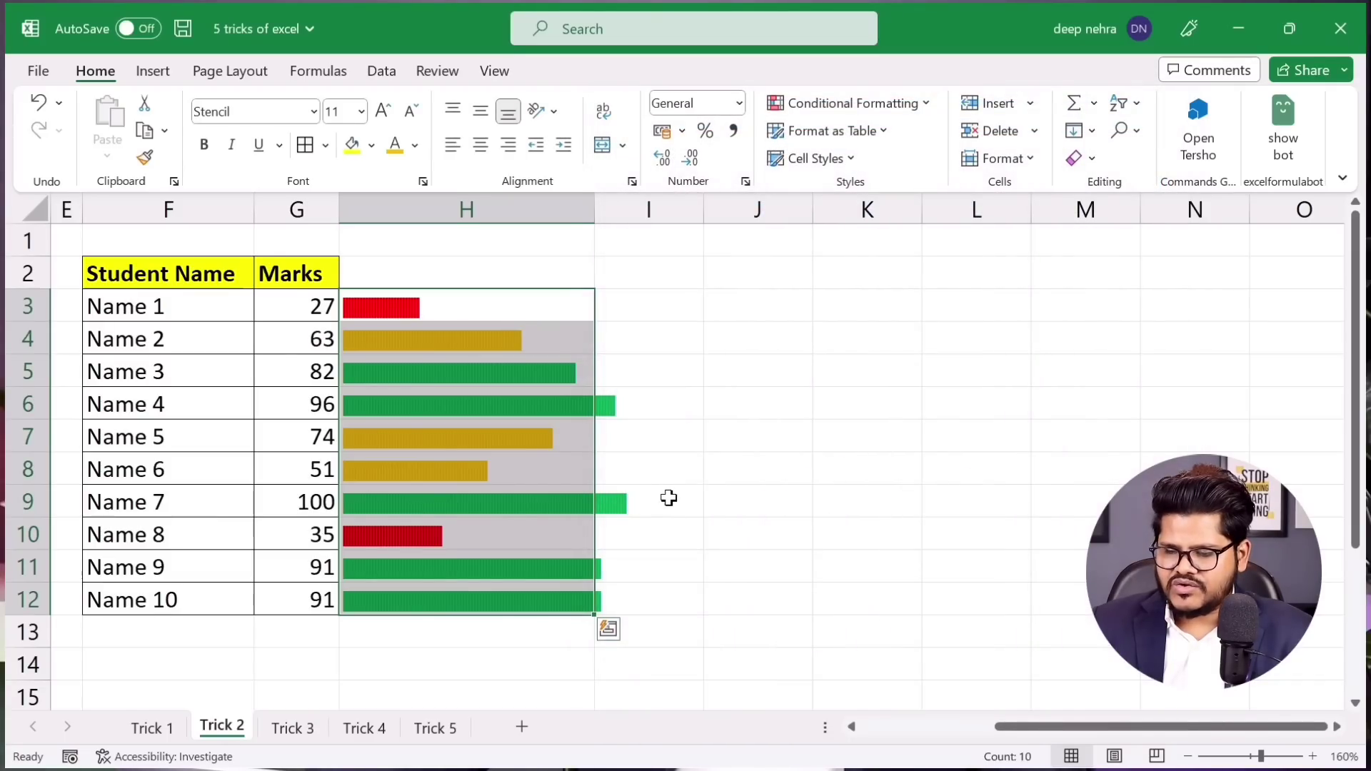
{"action": "left_click", "coordinate": [668, 500]}
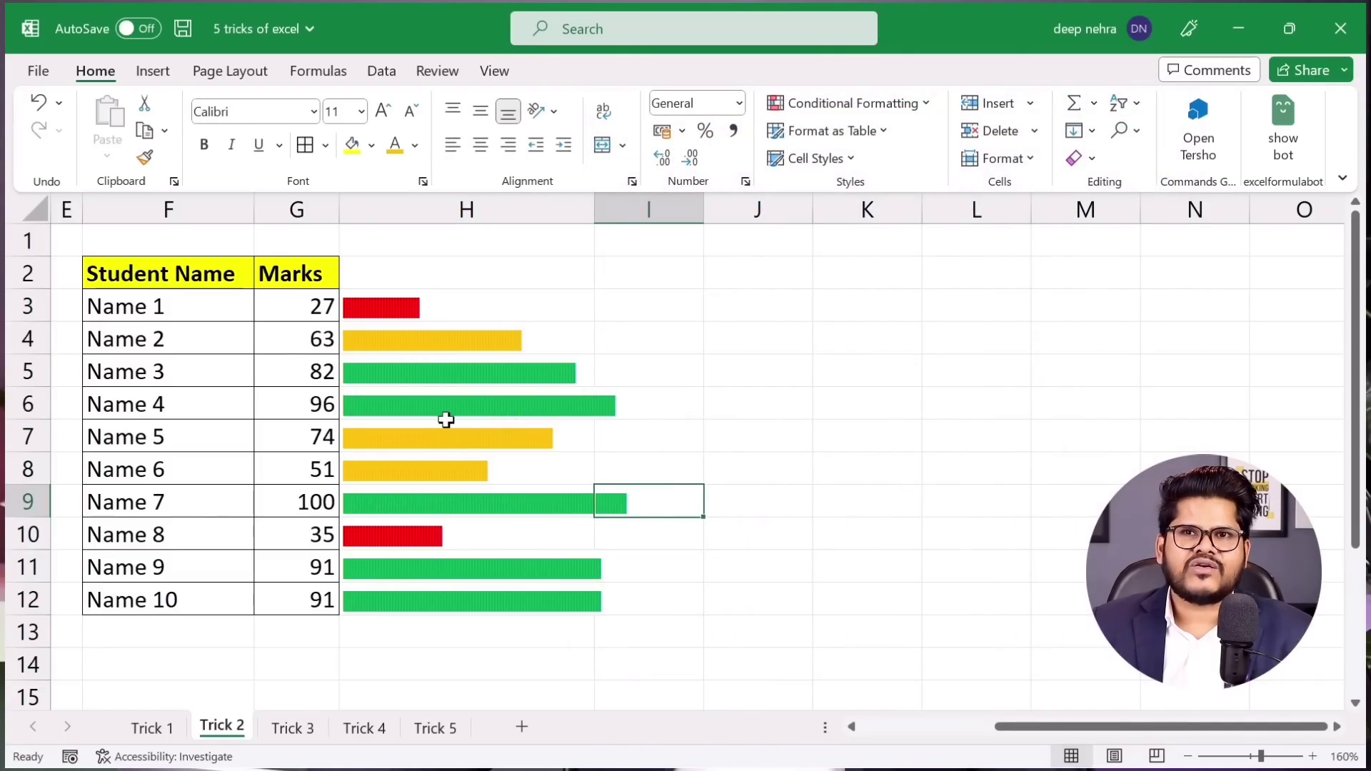
Enter =RANDBETWEEN(20,100) as Name 7's mark, recalculate, and set Name 8's mark to 45
{"action": "left_click", "coordinate": [309, 500]}
{"action": "type", "text": "=RANDBETWEEN(20,100)"}
{"action": "key", "text": "F9"}
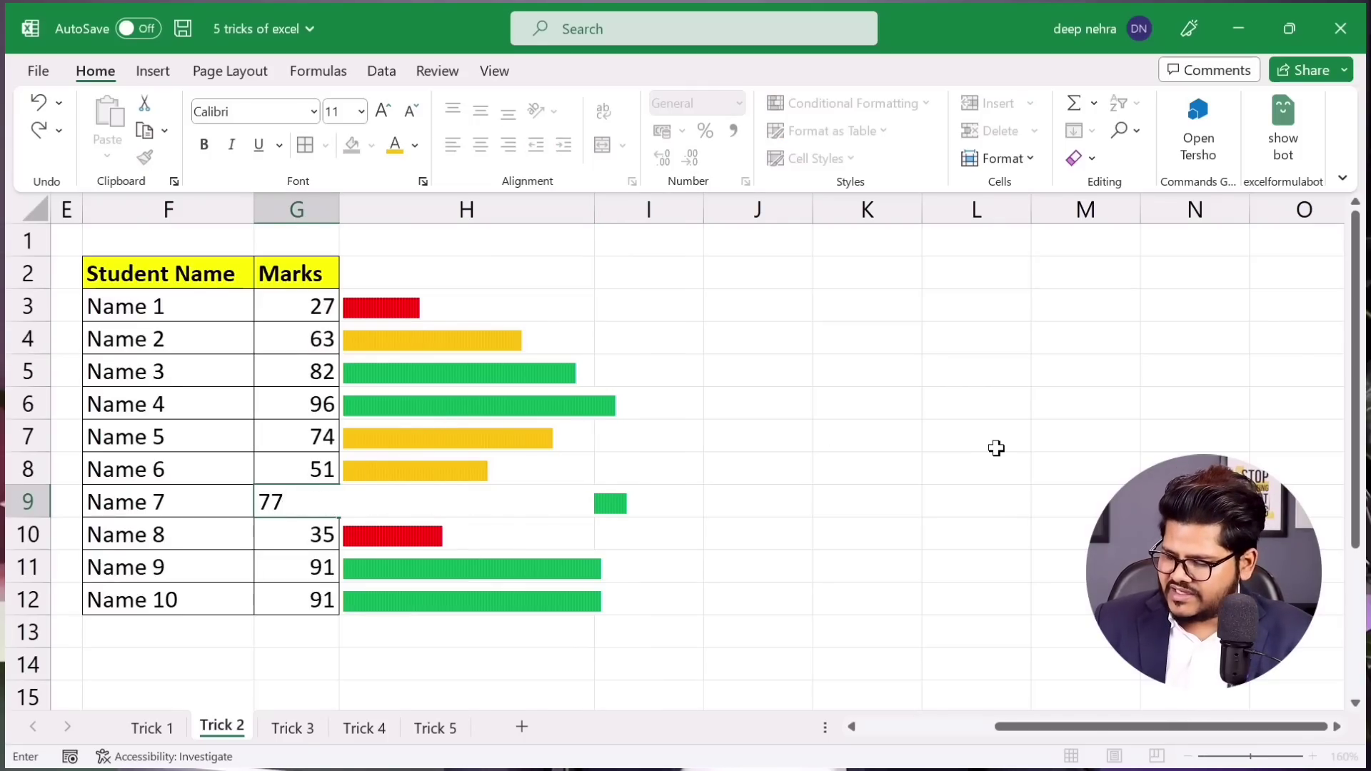
{"action": "key", "text": "Return"}
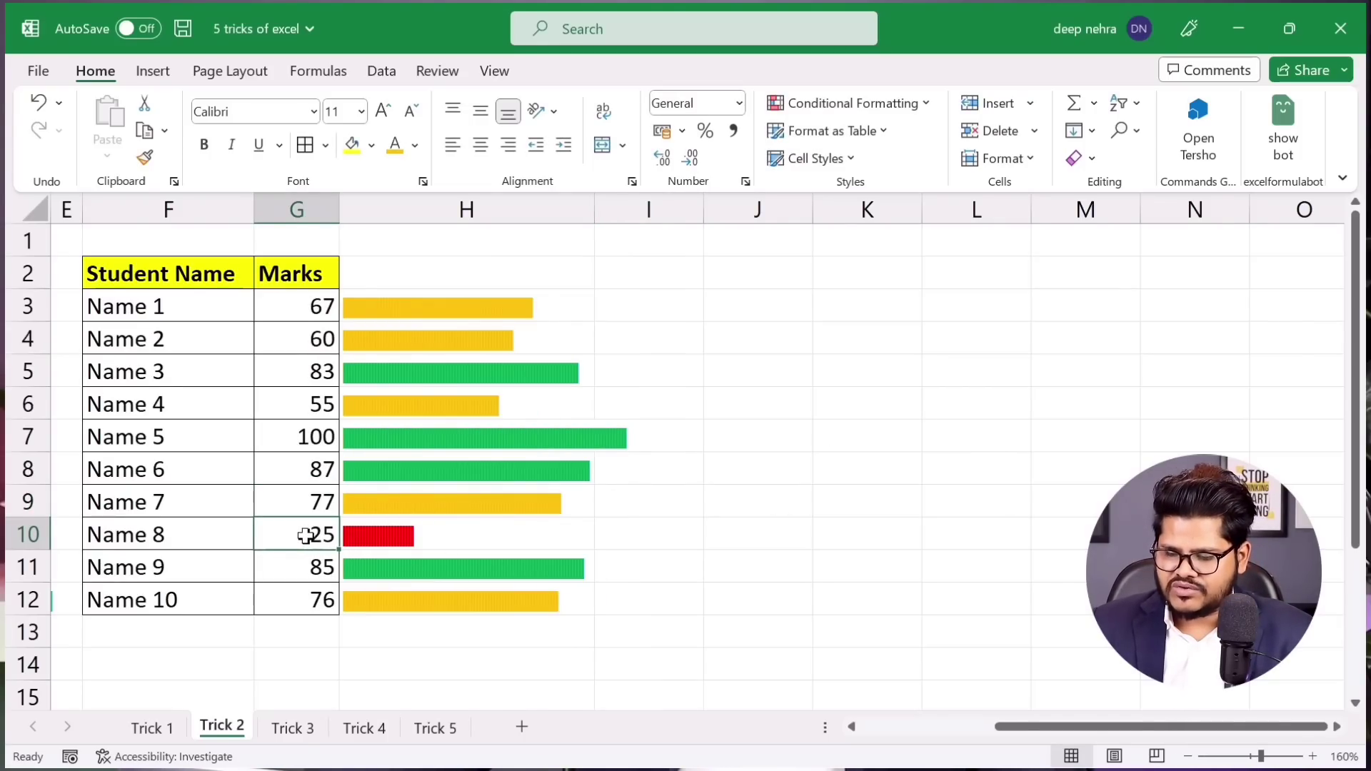
{"action": "type", "text": "45"}
{"action": "left_click", "coordinate": [281, 644]}
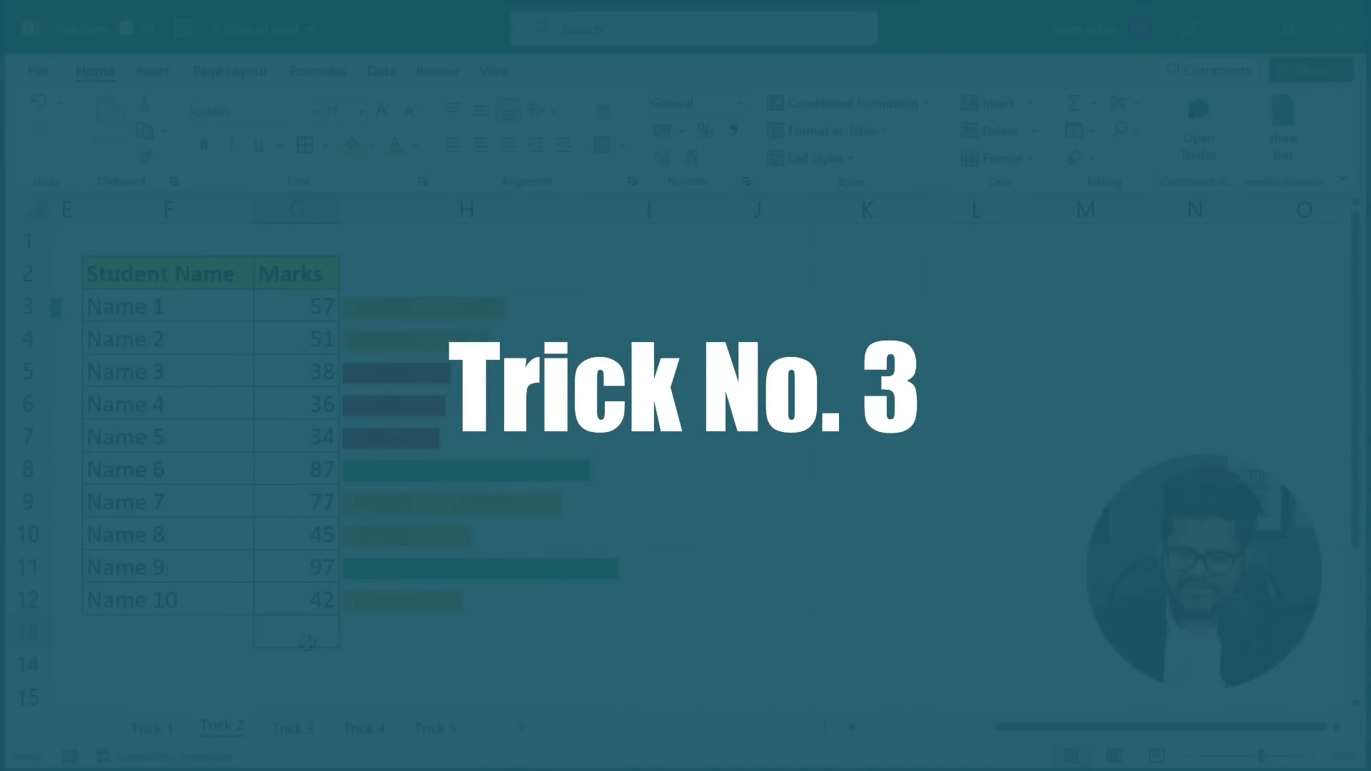
Switch to Trick 3 and highlight the shaded Name 3, 6 and 9 rows and the right table G2:I12
{"action": "left_click", "coordinate": [279, 729]}
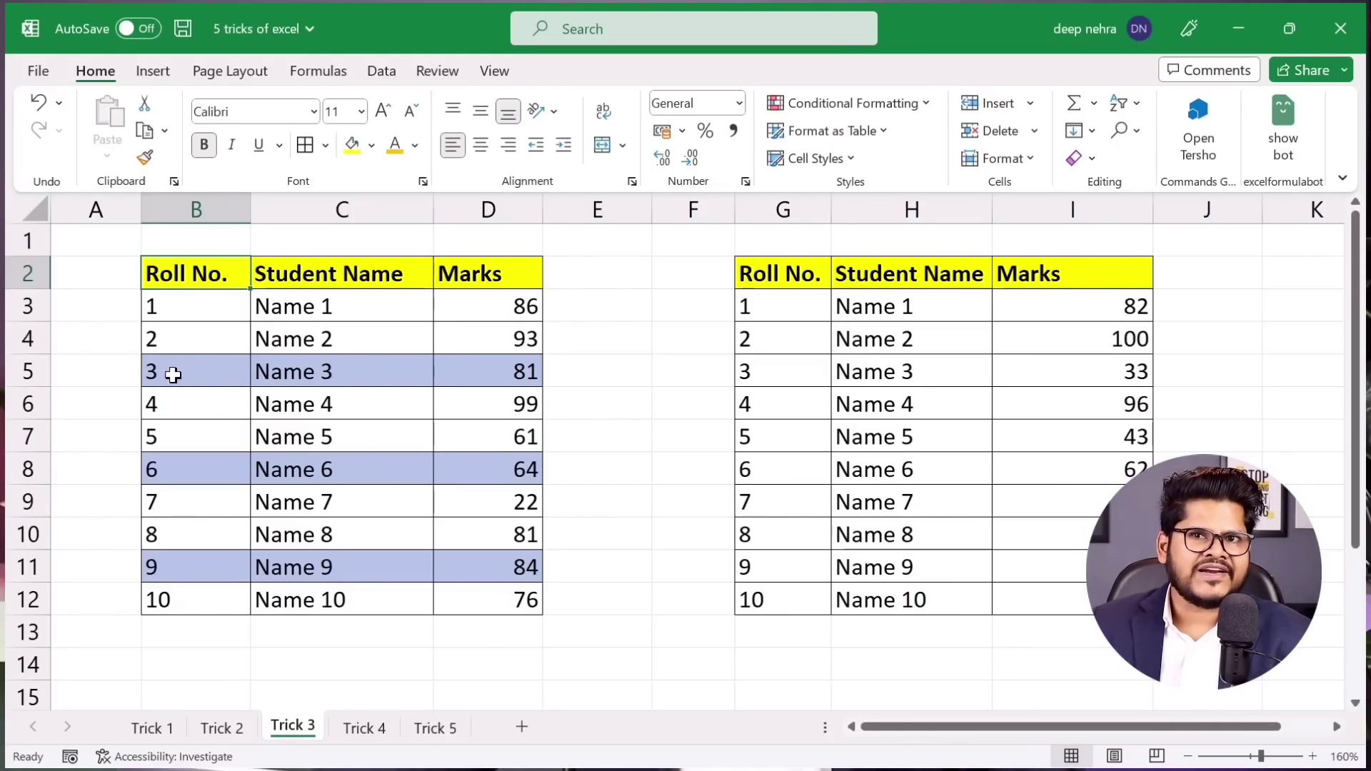
{"action": "left_click_drag", "start_coordinate": [173, 374], "coordinate": [321, 370]}
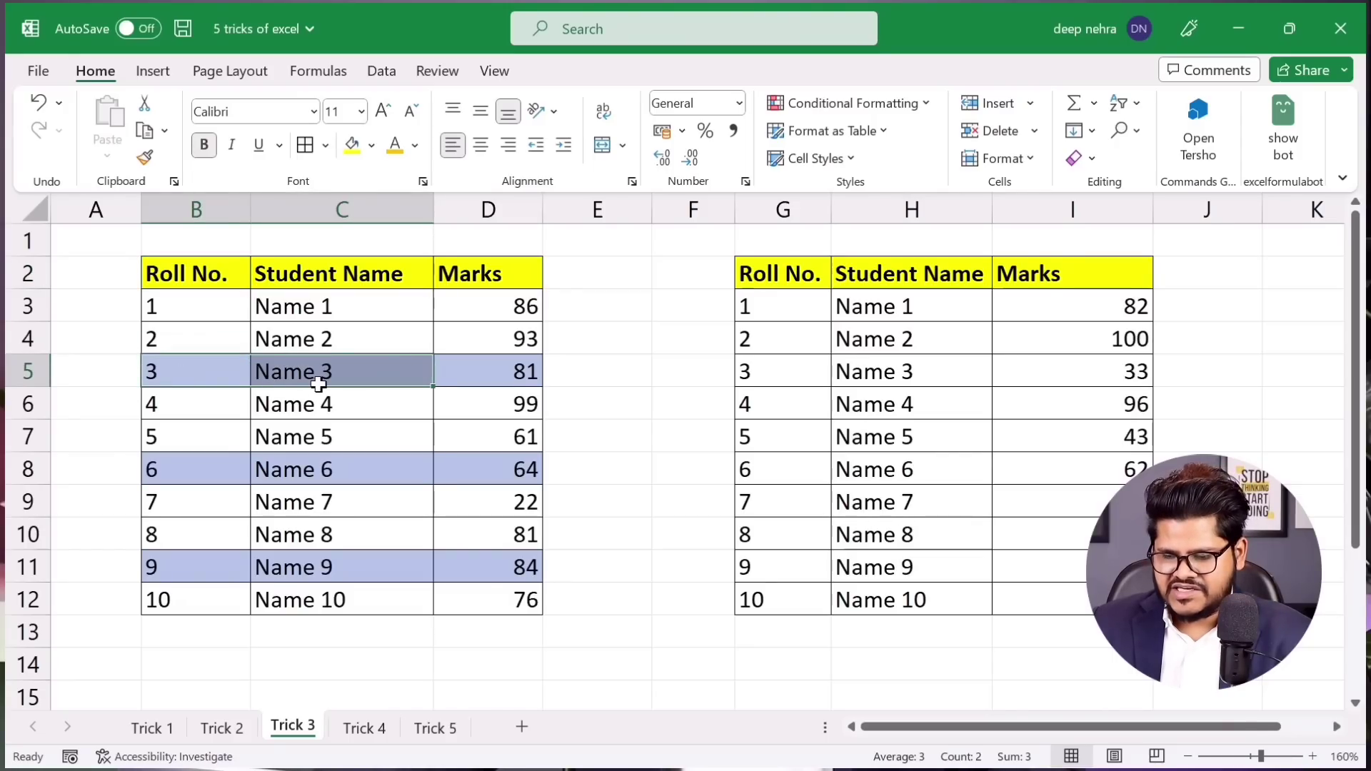
{"action": "left_click_drag", "start_coordinate": [159, 470], "coordinate": [275, 467]}
{"action": "left_click_drag", "start_coordinate": [179, 564], "coordinate": [333, 575]}
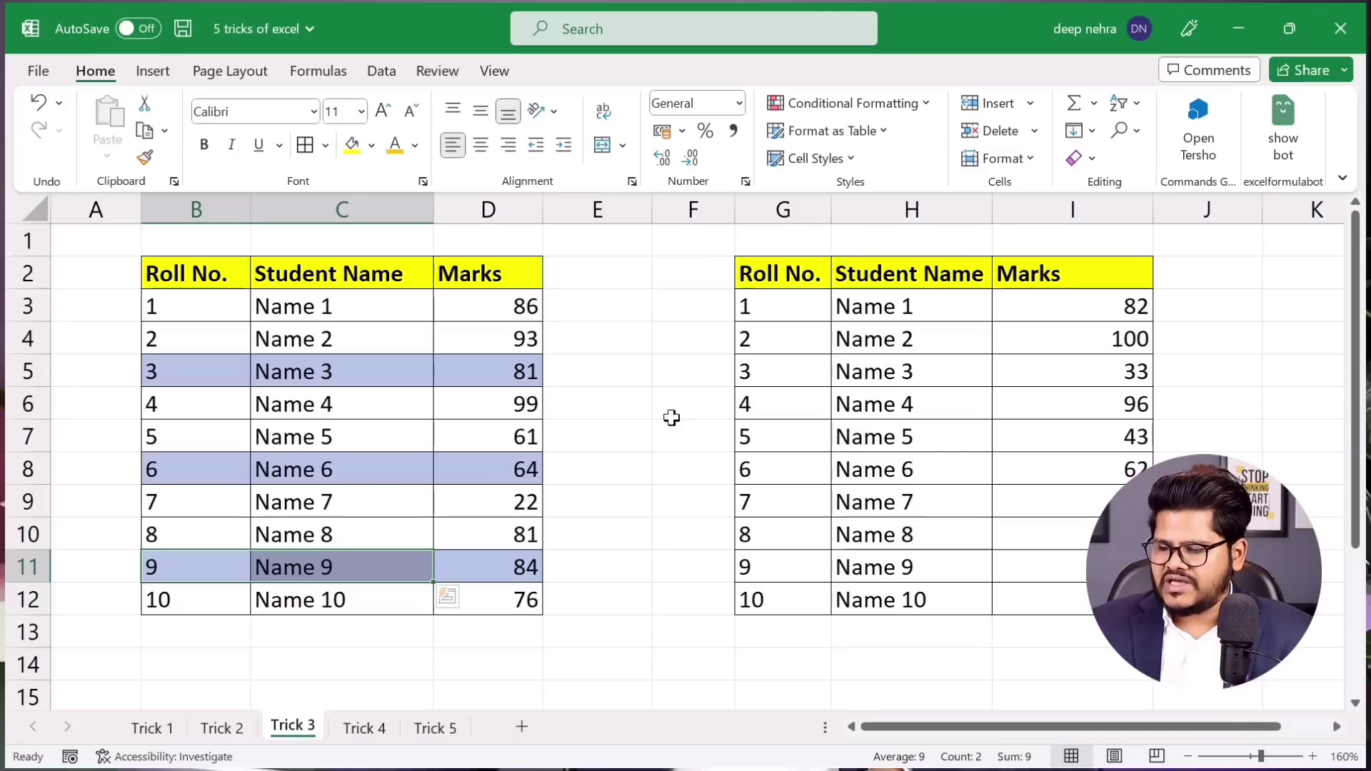
{"action": "left_click_drag", "start_coordinate": [750, 285], "coordinate": [1036, 594]}
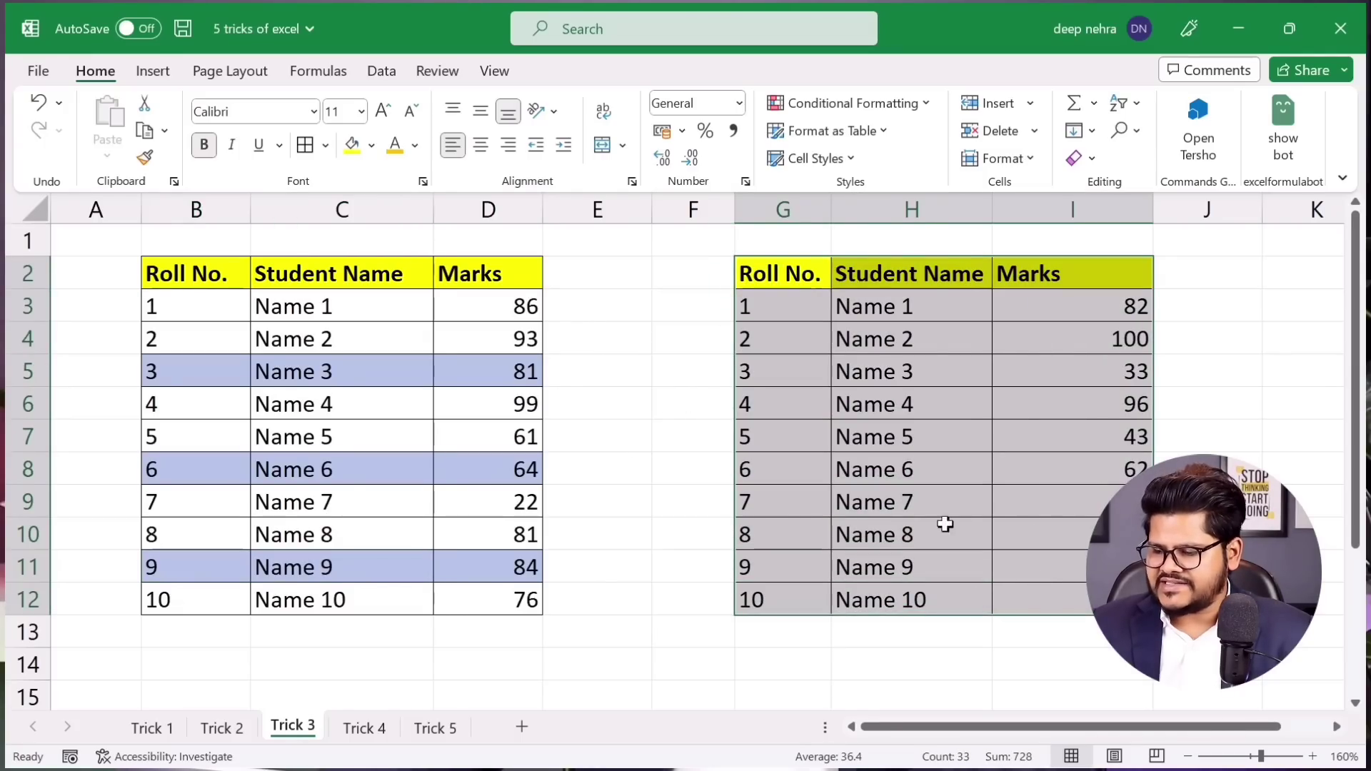
{"action": "key", "text": "ctrl+t"}
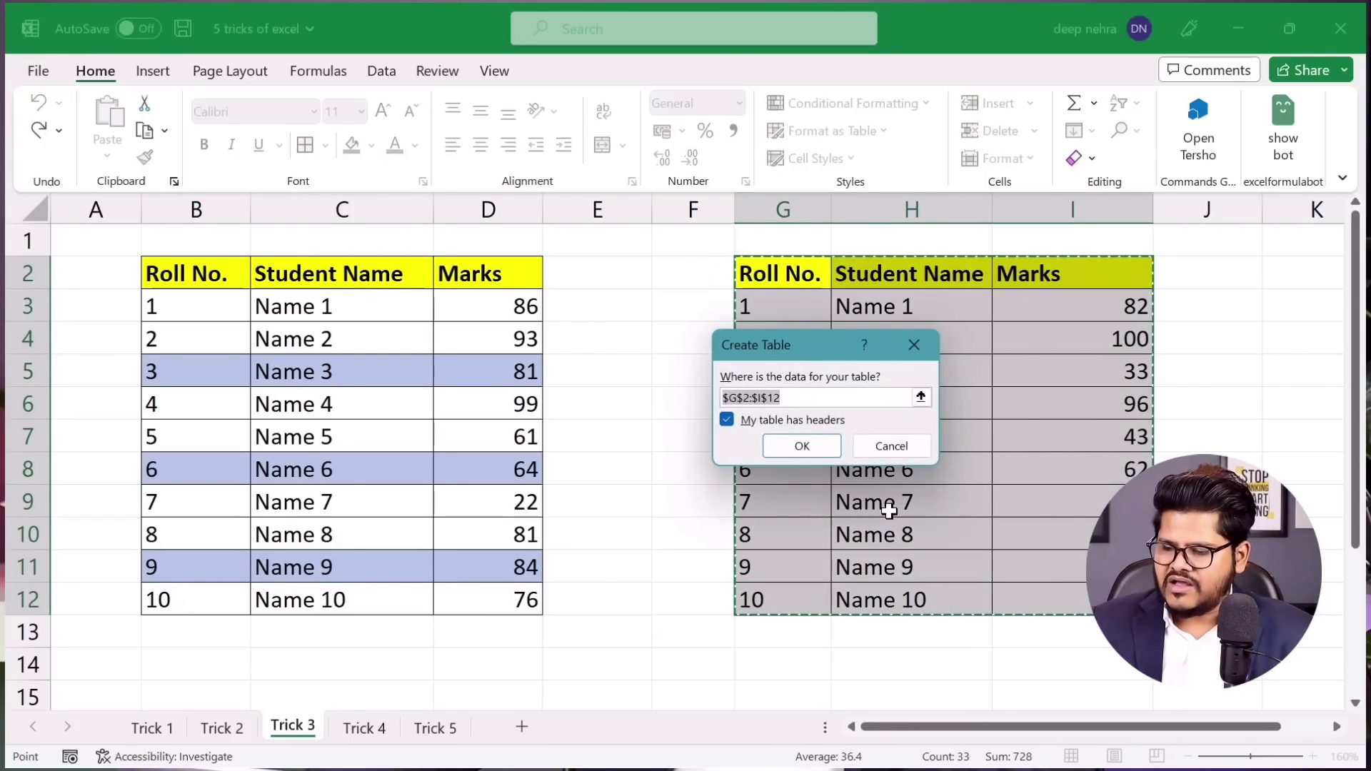
{"action": "left_click", "coordinate": [789, 447]}
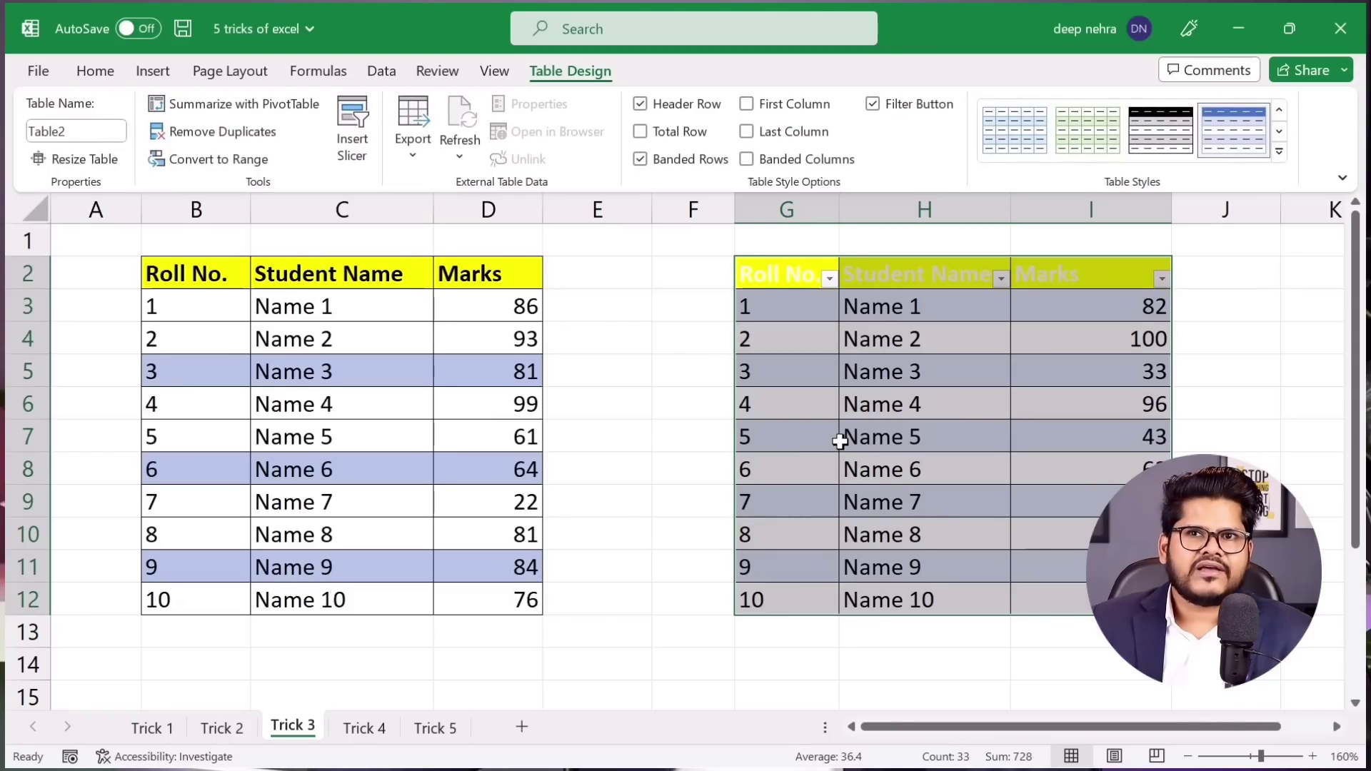
{"action": "left_click", "coordinate": [841, 441]}
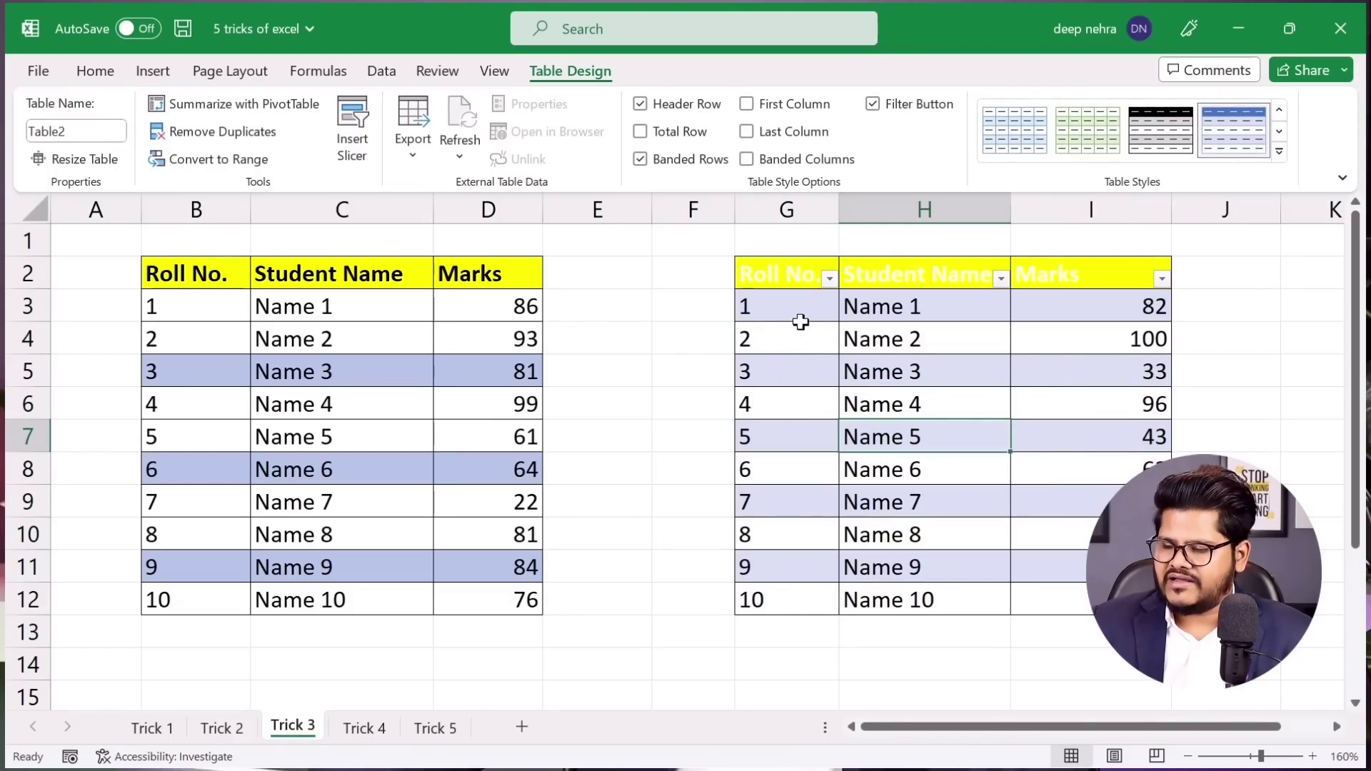
{"action": "left_click", "coordinate": [772, 308]}
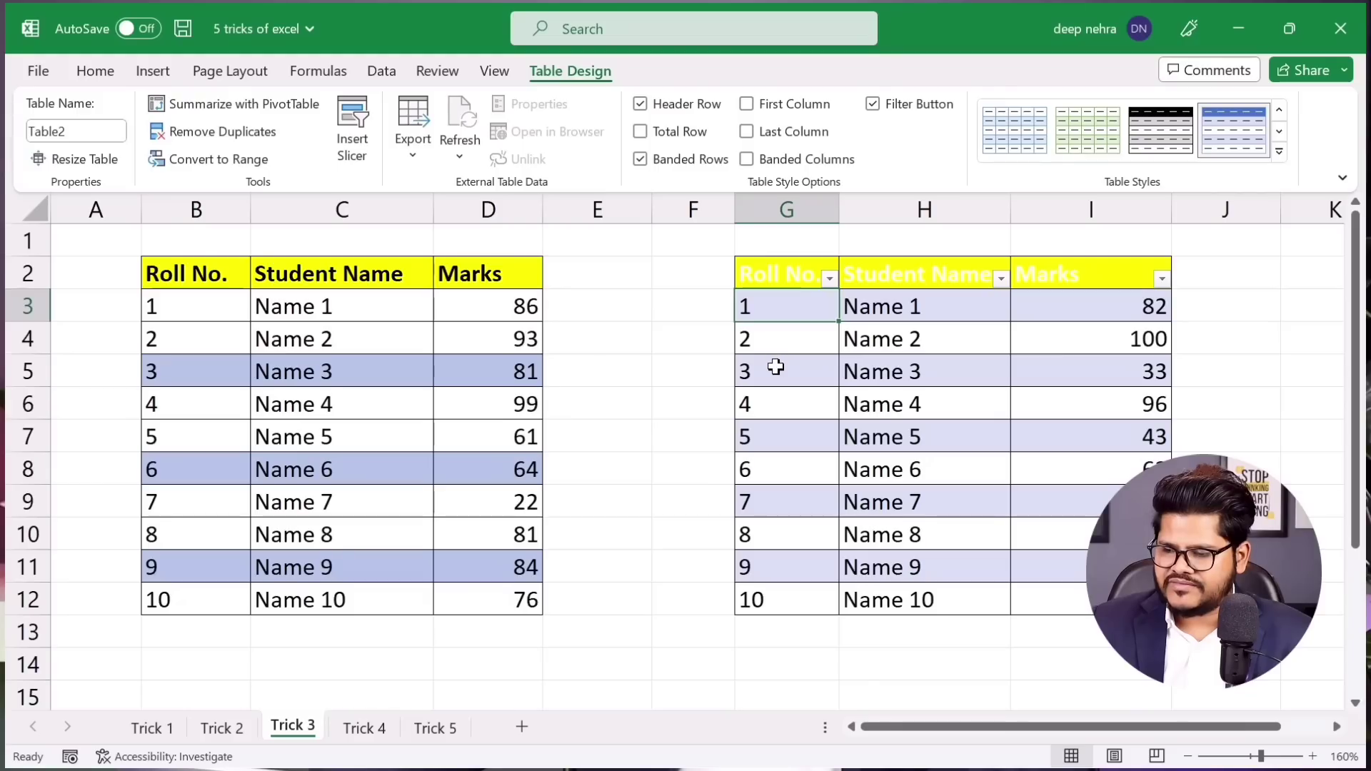
{"action": "left_click", "coordinate": [775, 366]}
{"action": "left_click", "coordinate": [780, 435]}
{"action": "left_click", "coordinate": [785, 502]}
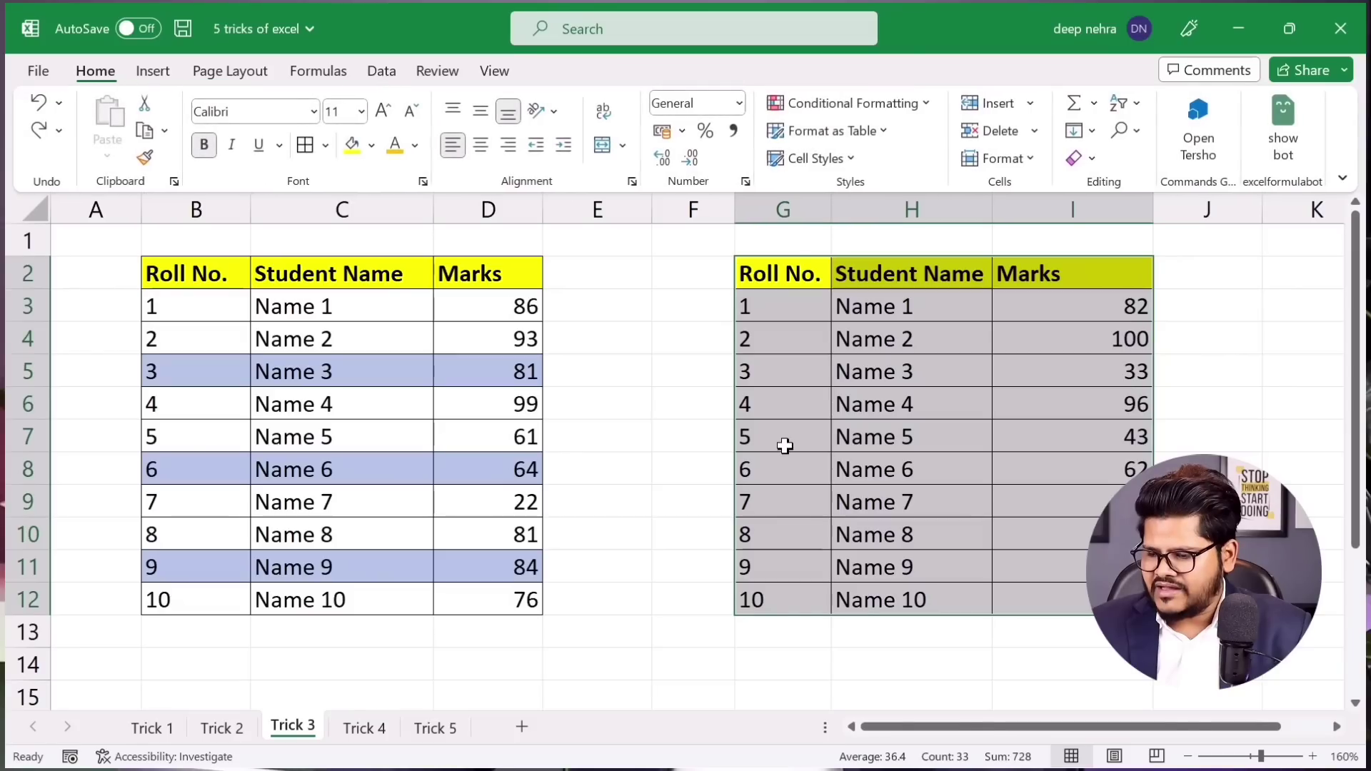
Enter =ROW() in E3 and fill it down column E to show row numbers from 3
{"action": "left_click", "coordinate": [601, 313]}
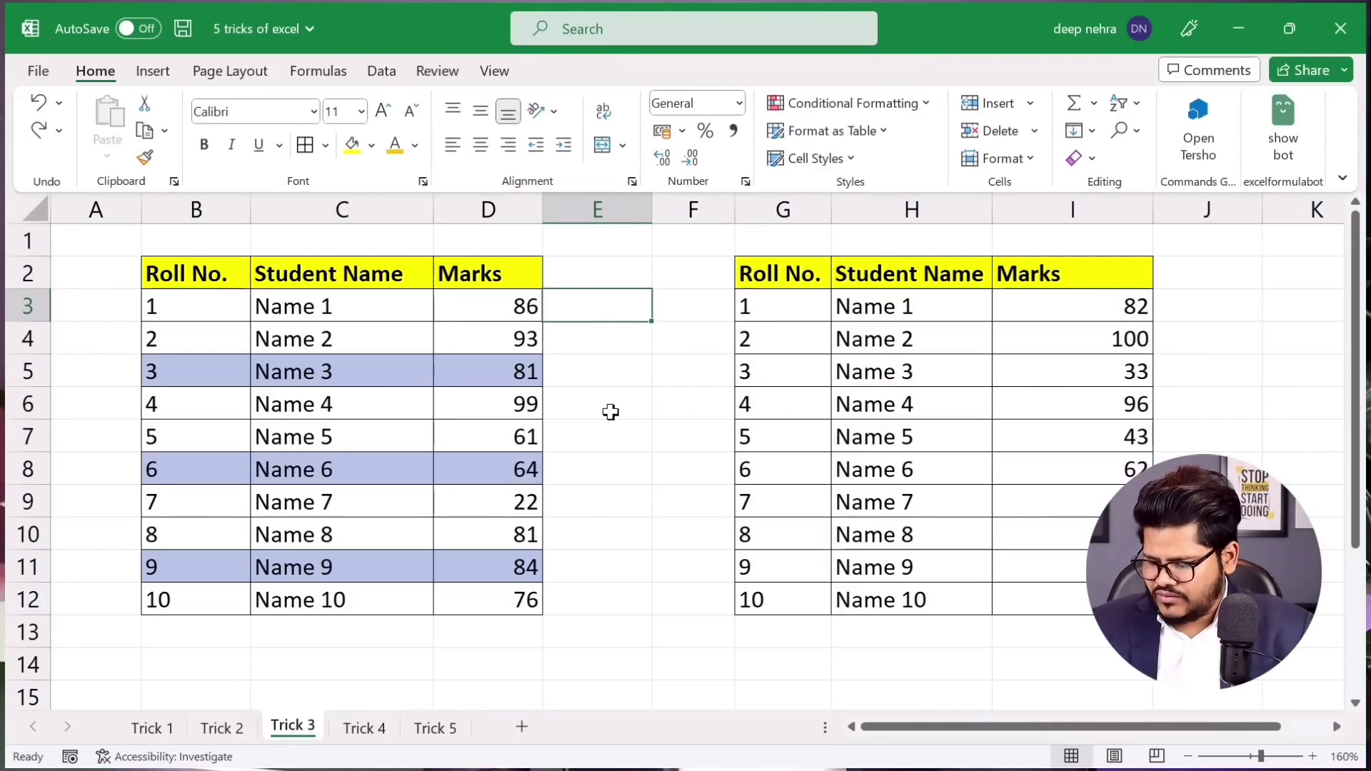
{"action": "type", "text": "="}
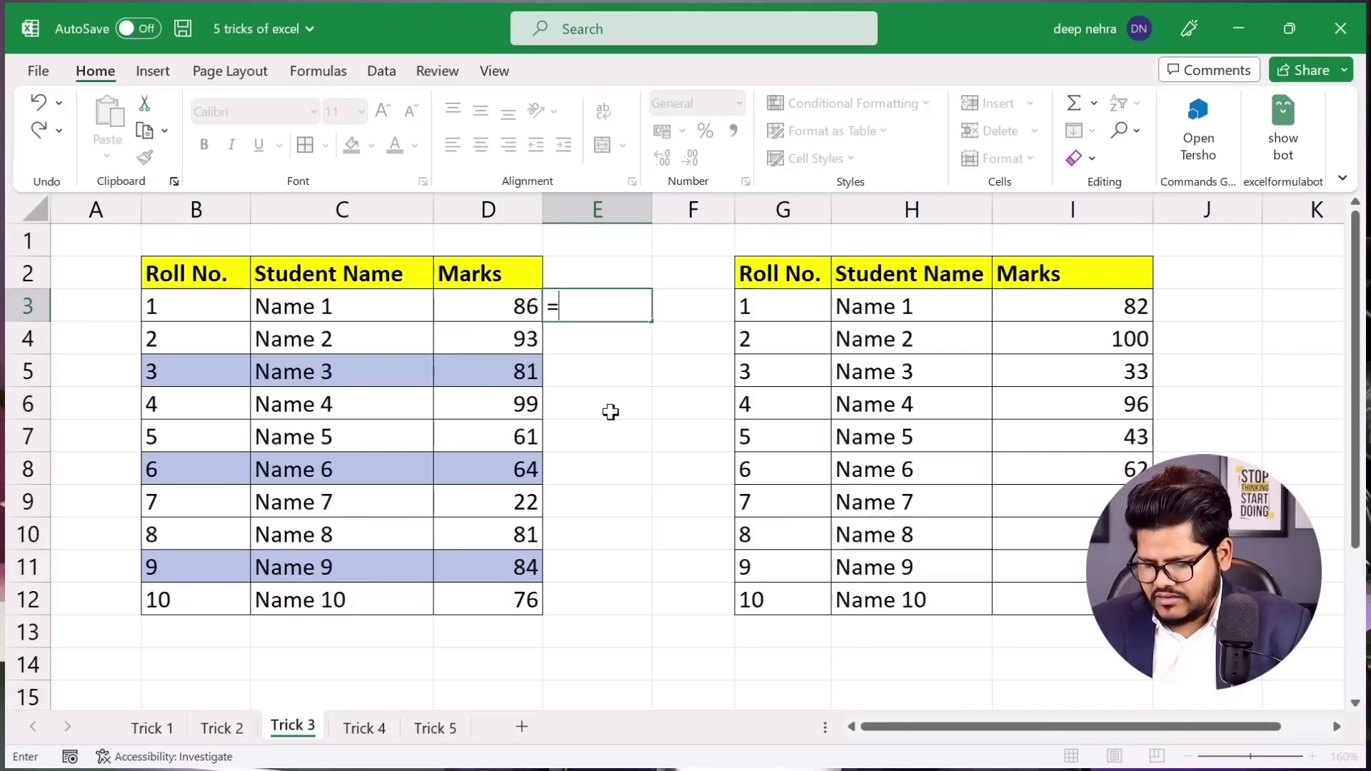
{"action": "type", "text": "ro"}
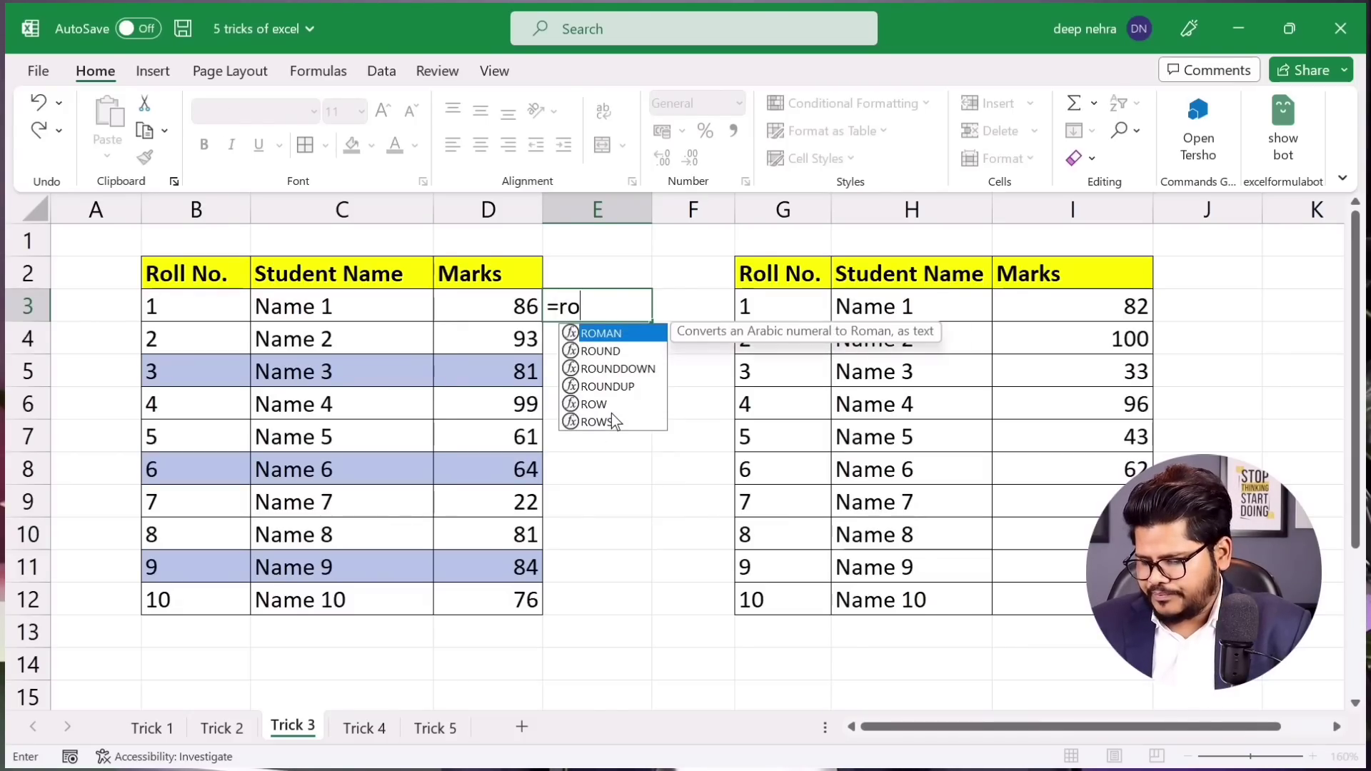
{"action": "type", "text": "w()"}
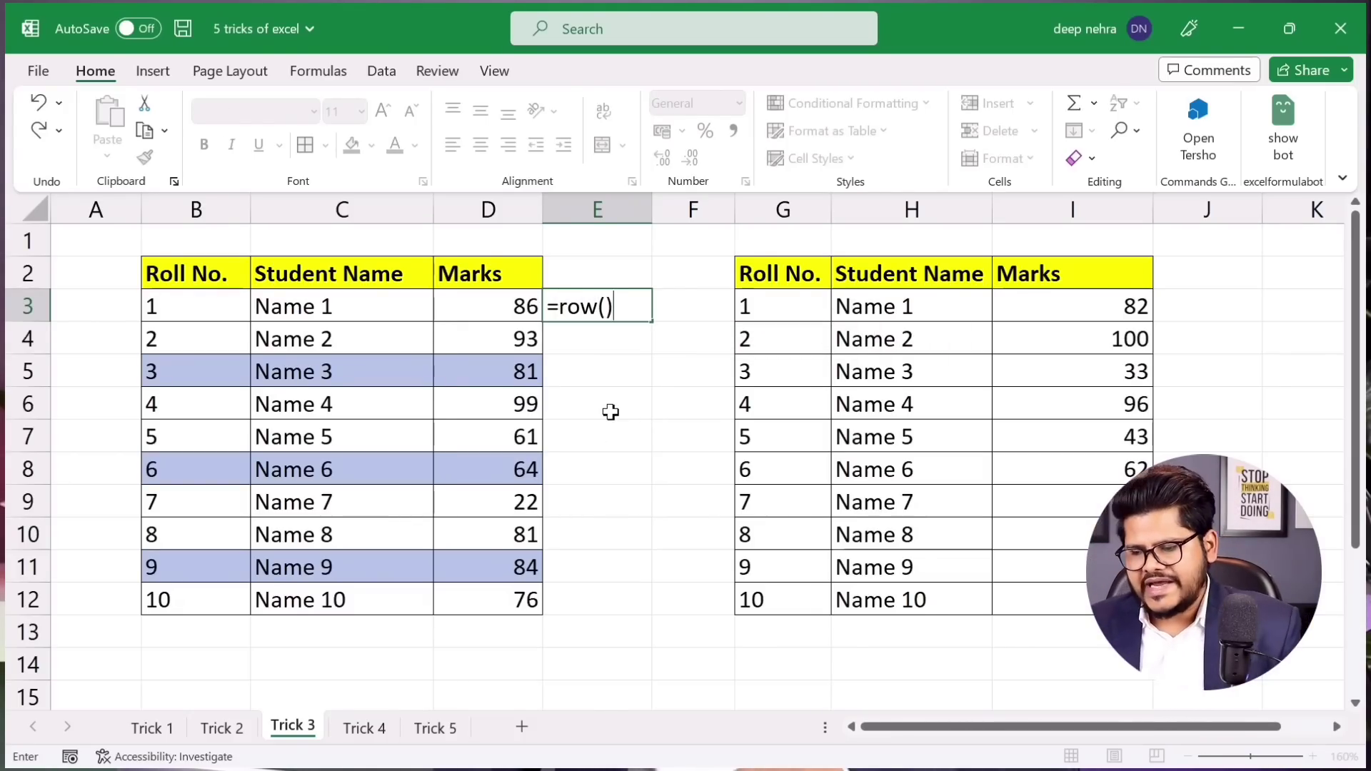
{"action": "key", "text": "Return"}
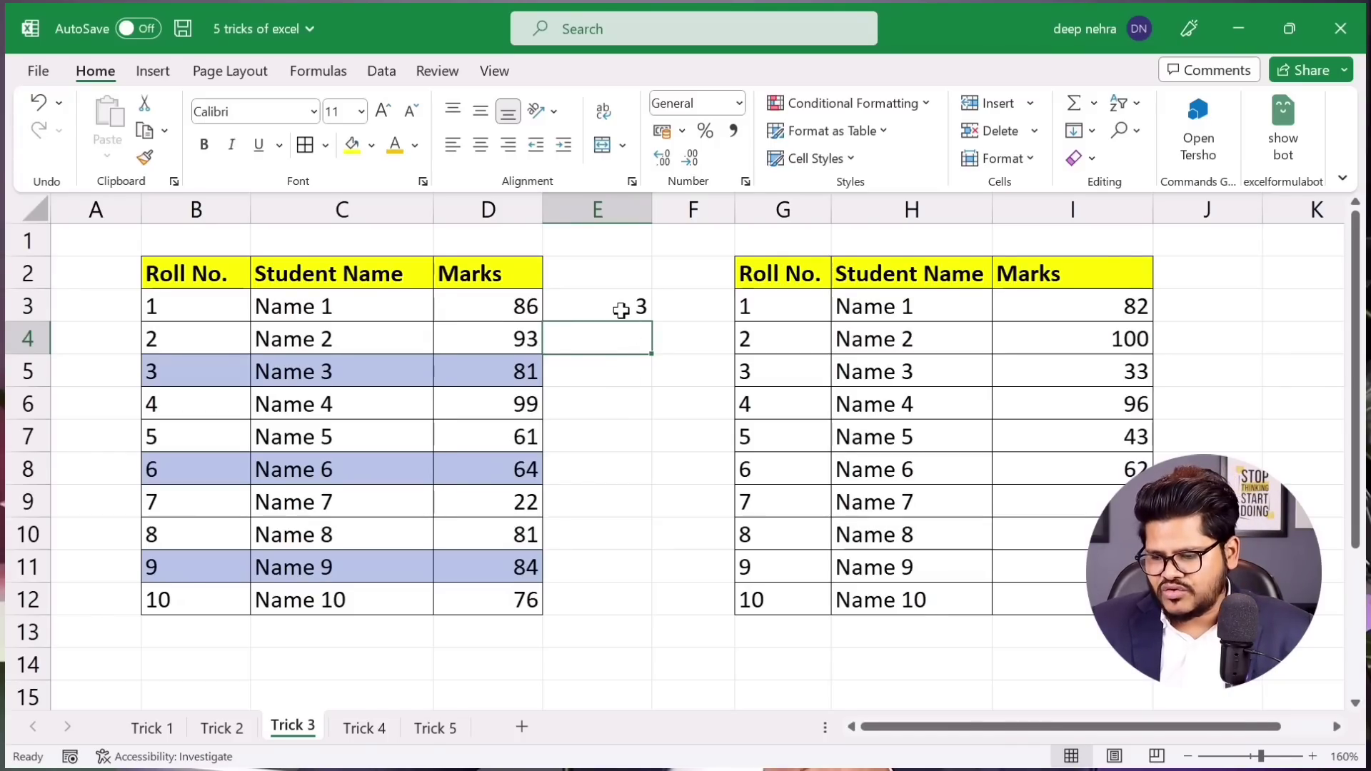
{"action": "left_click", "coordinate": [627, 307]}
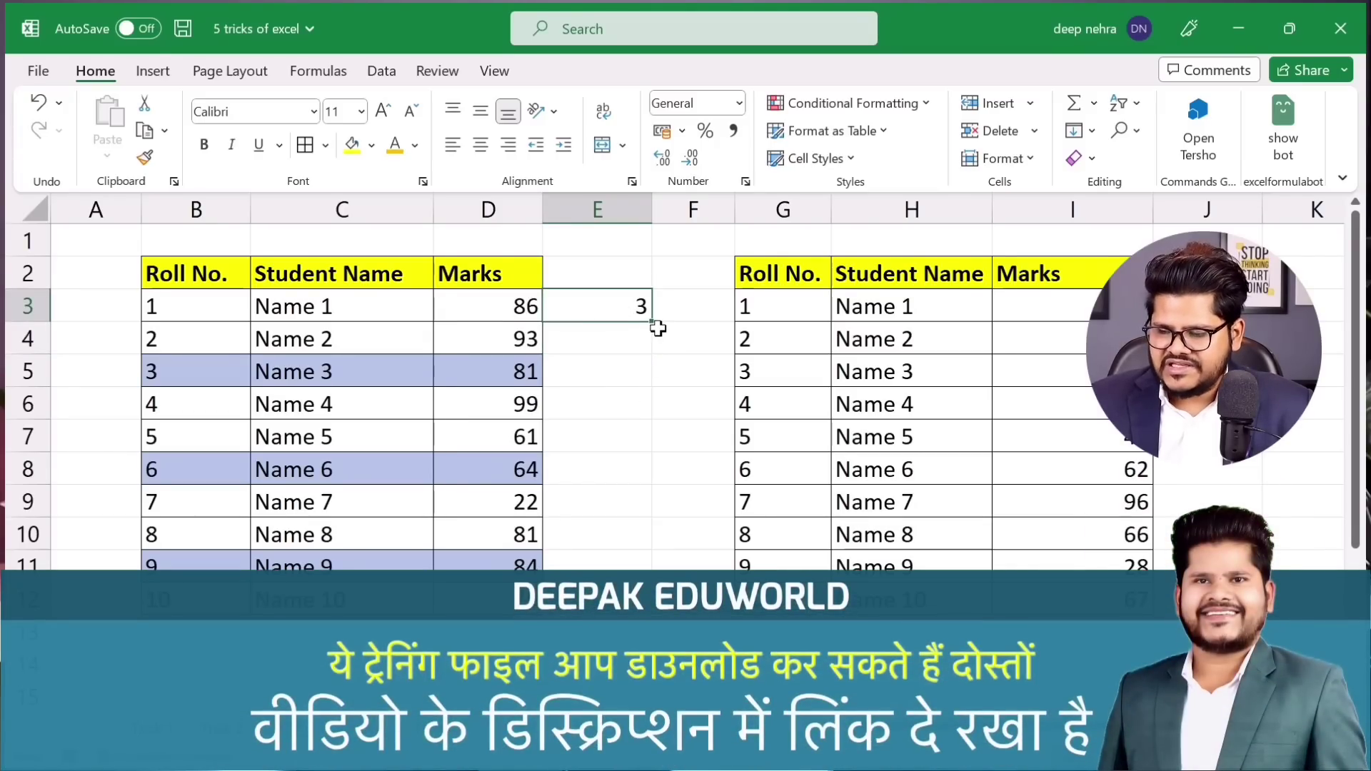
{"action": "left_click_drag", "start_coordinate": [652, 321], "coordinate": [653, 564]}
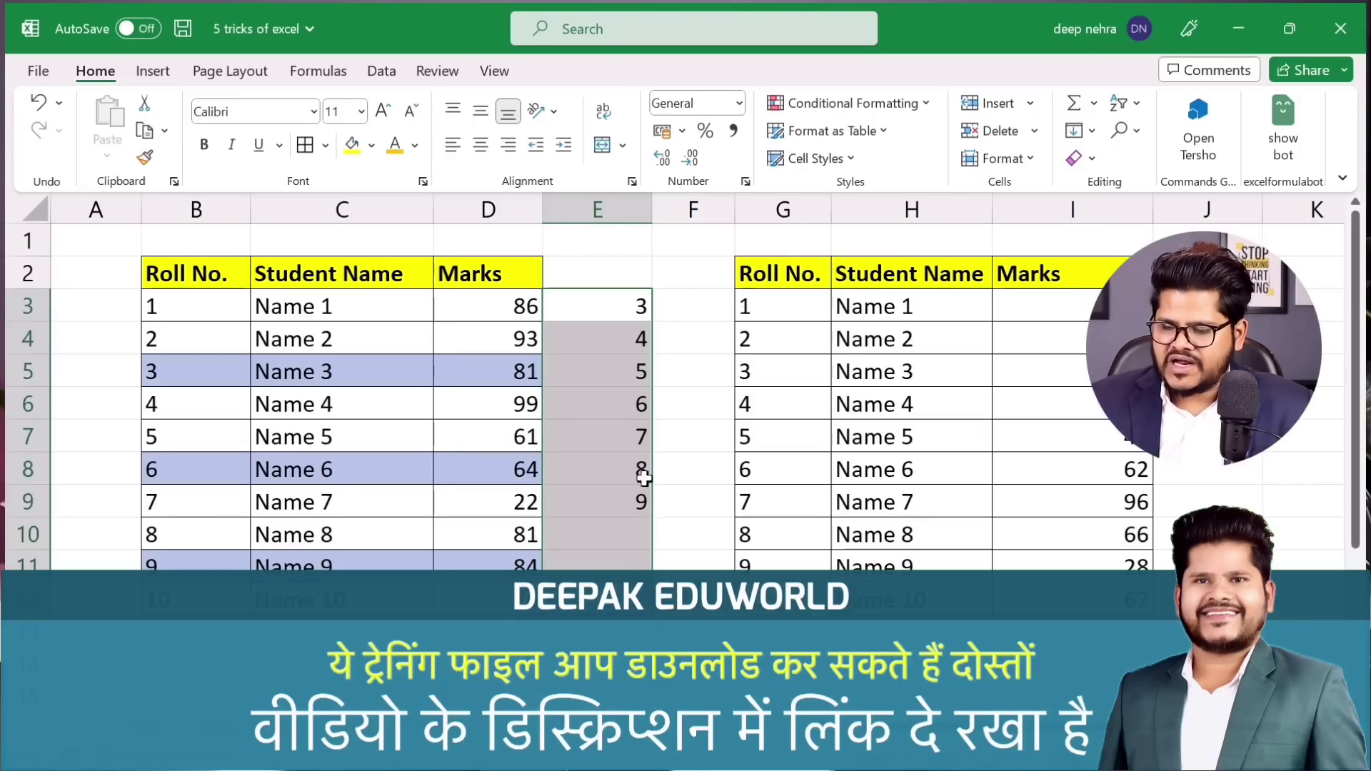
{"action": "left_click", "coordinate": [620, 344]}
{"action": "left_click", "coordinate": [616, 371]}
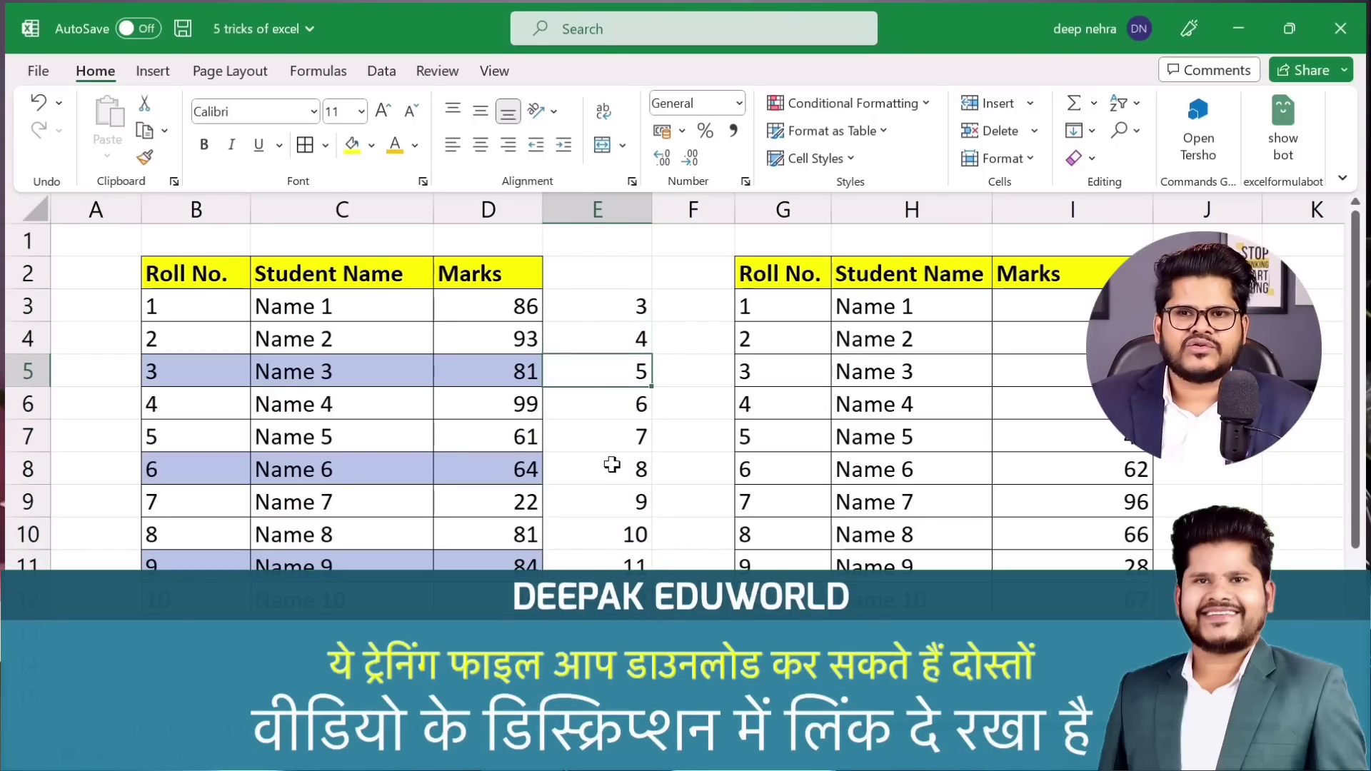
{"action": "left_click", "coordinate": [628, 306]}
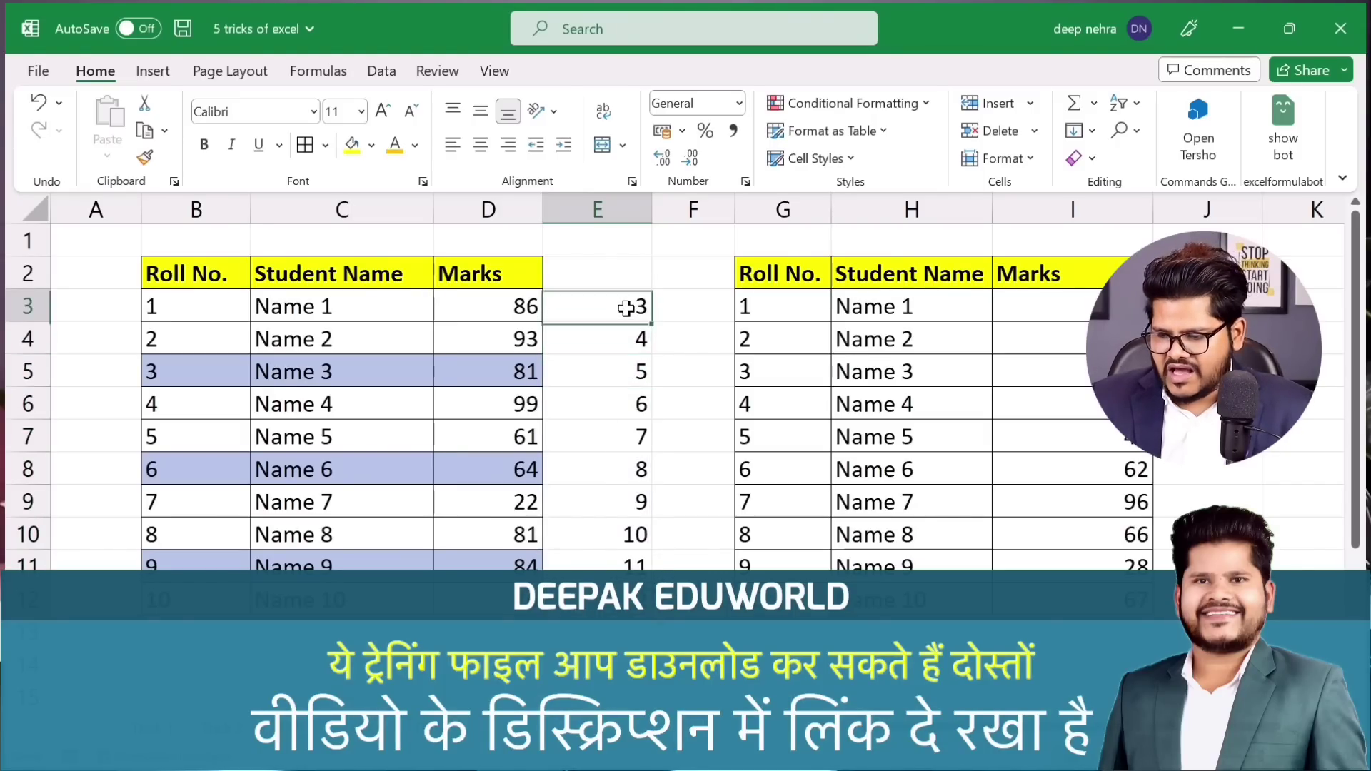
Turn E3's =ROW() into =MOD(ROW(),3)
{"action": "type", "text": "=ROW()"}
{"action": "key", "text": "Left"}
{"action": "key", "text": "Left"}
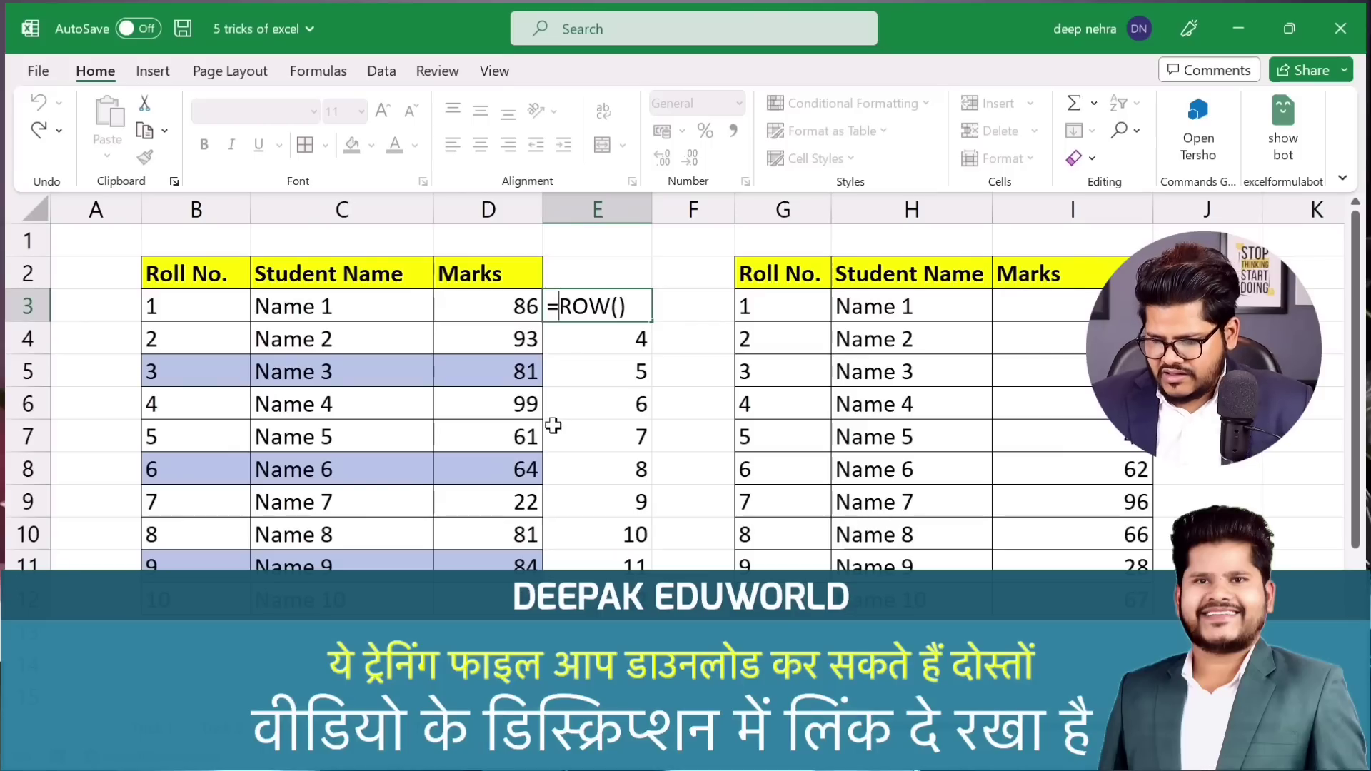
{"action": "type", "text": "mod"}
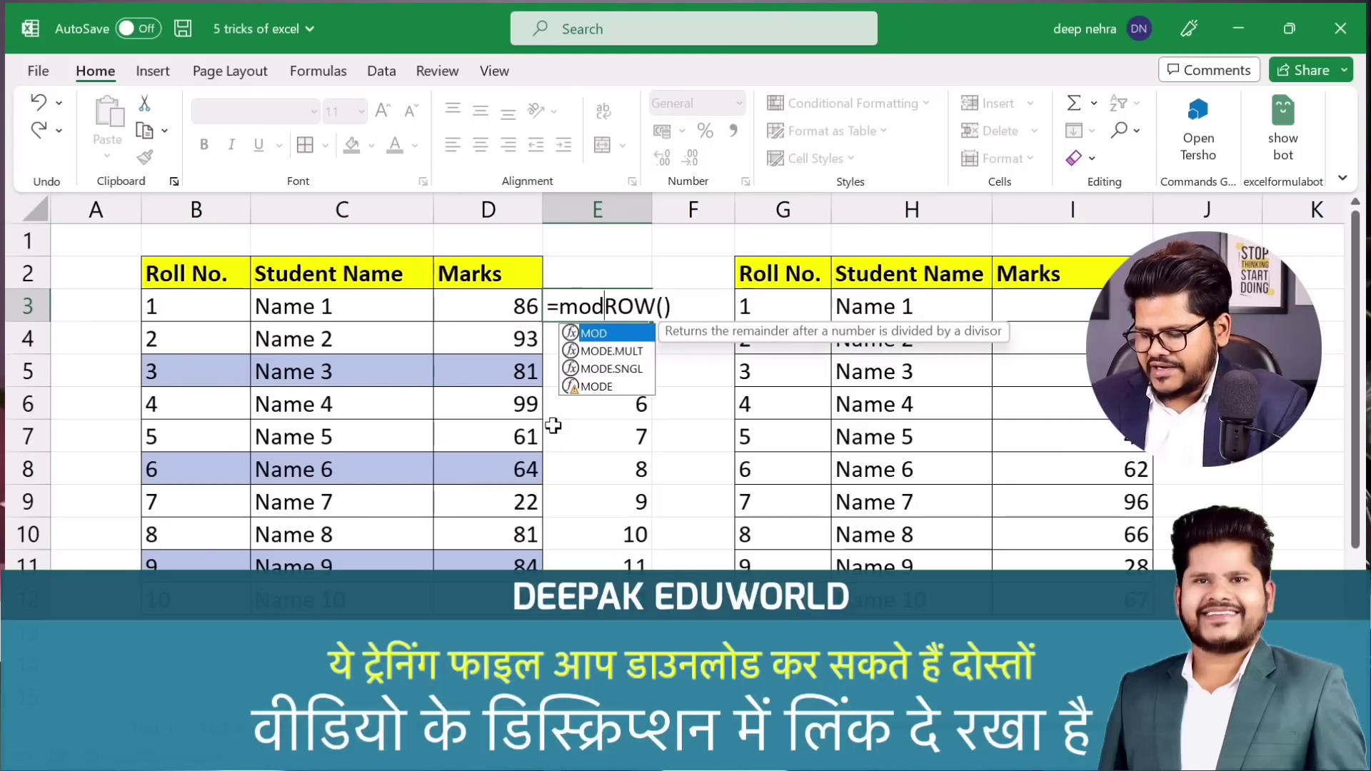
{"action": "type", "text": "("}
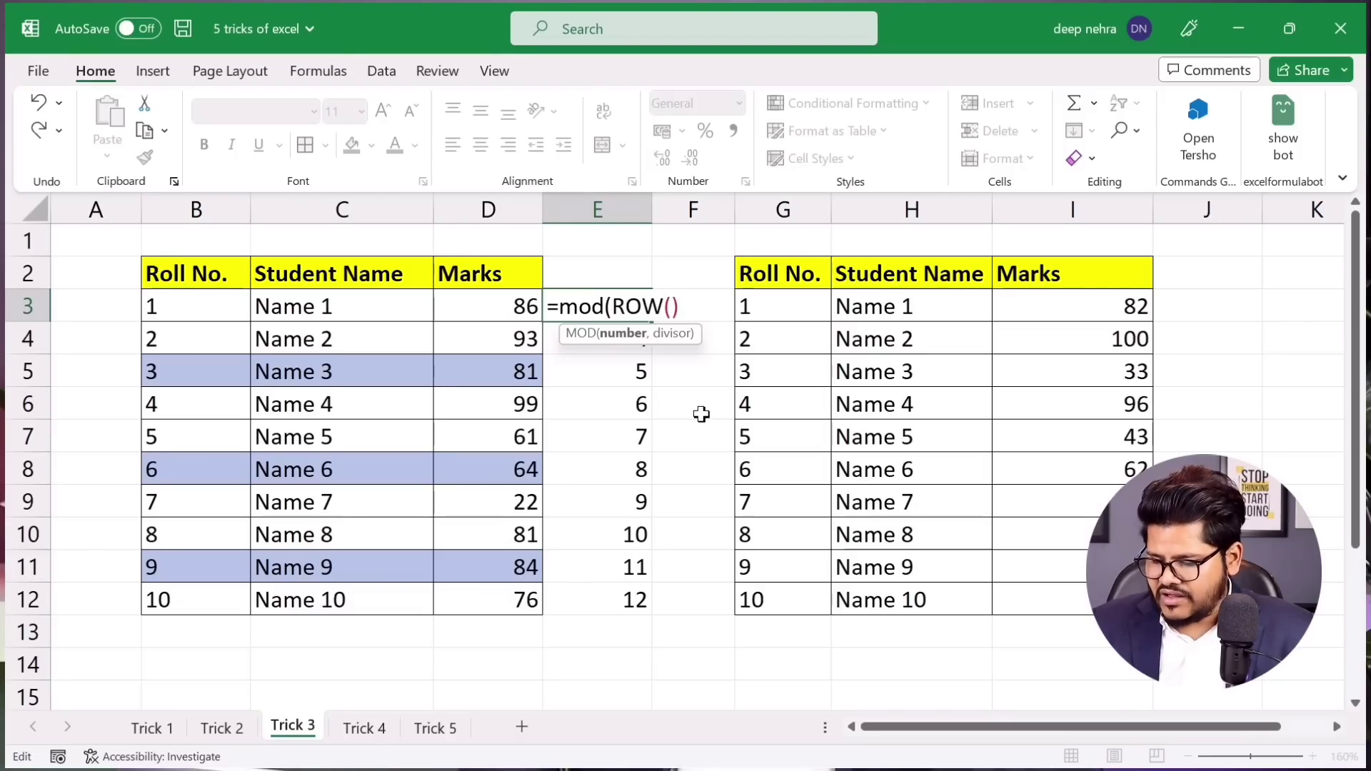
{"action": "type", "text": ",3"}
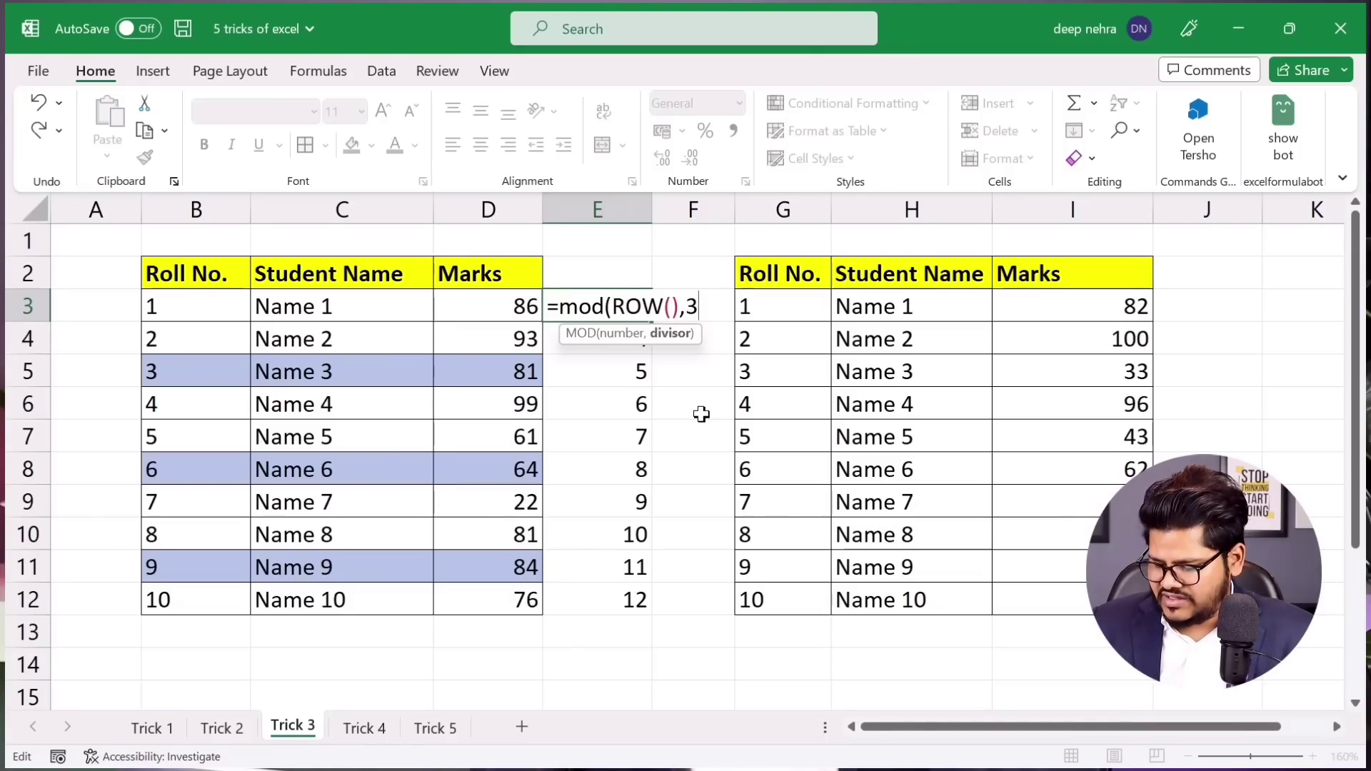
{"action": "type", "text": ")"}
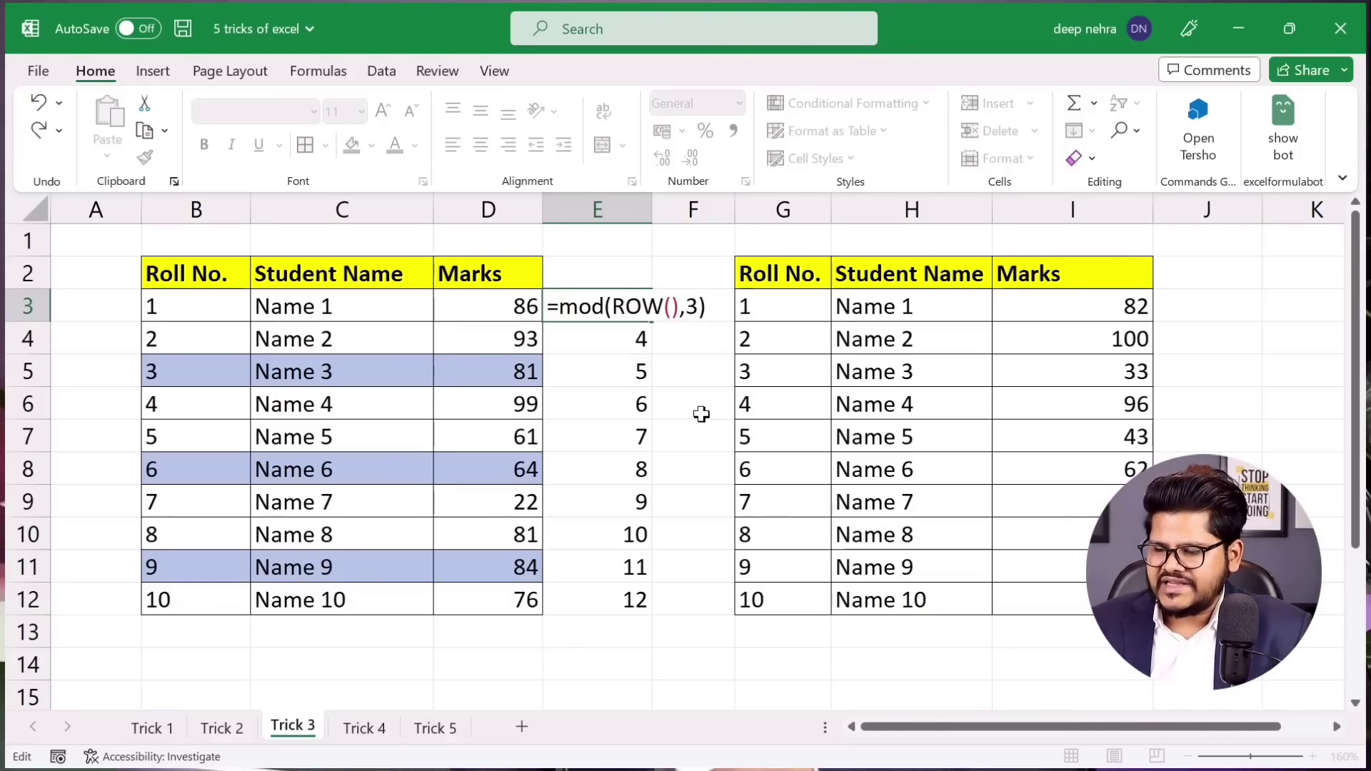
{"action": "key", "text": "Return"}
Fill the MOD formula down to E12 and step through the repeating 0, 1, 2 results
{"action": "left_click", "coordinate": [633, 303]}
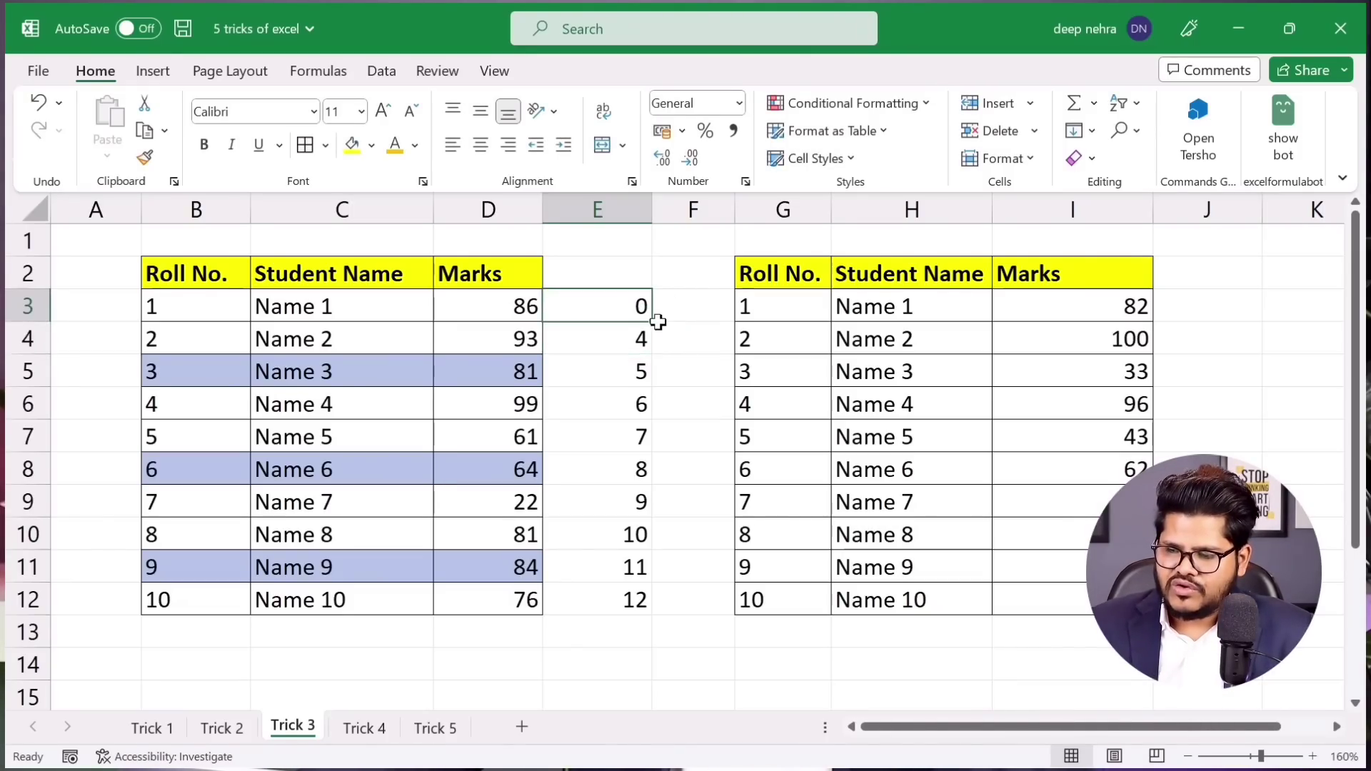
{"action": "left_click_drag", "start_coordinate": [653, 320], "coordinate": [643, 613]}
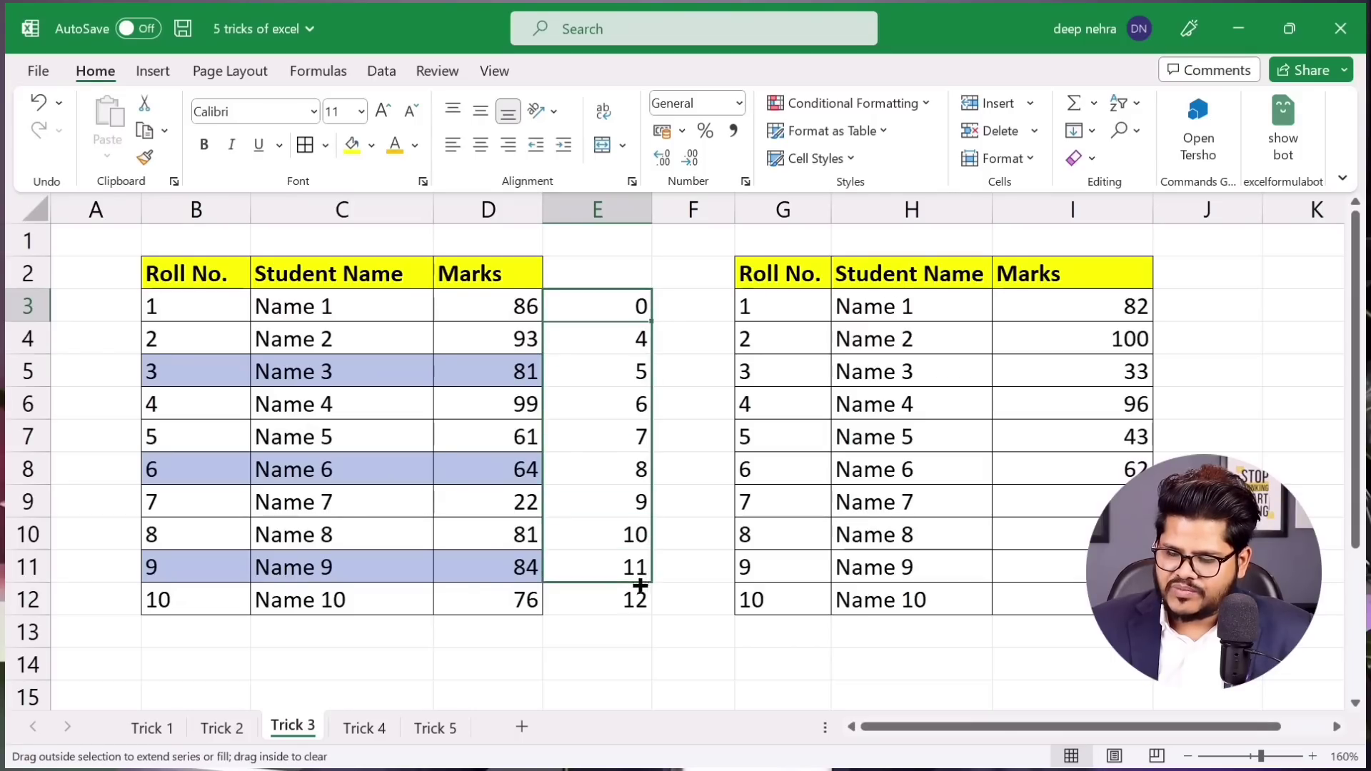
{"action": "left_click", "coordinate": [621, 309]}
{"action": "left_click", "coordinate": [625, 340]}
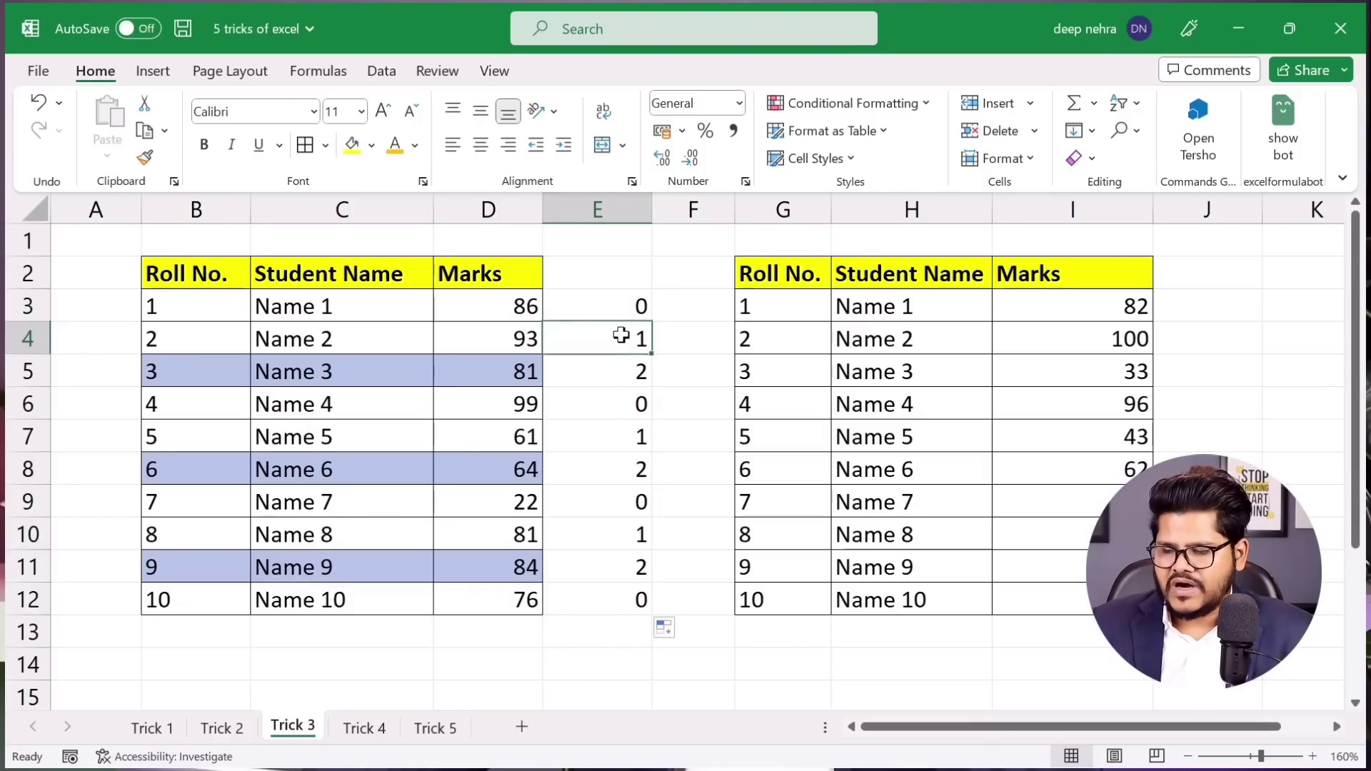
{"action": "left_click", "coordinate": [622, 374]}
{"action": "left_click", "coordinate": [618, 413]}
{"action": "left_click", "coordinate": [620, 437]}
{"action": "left_click", "coordinate": [622, 469]}
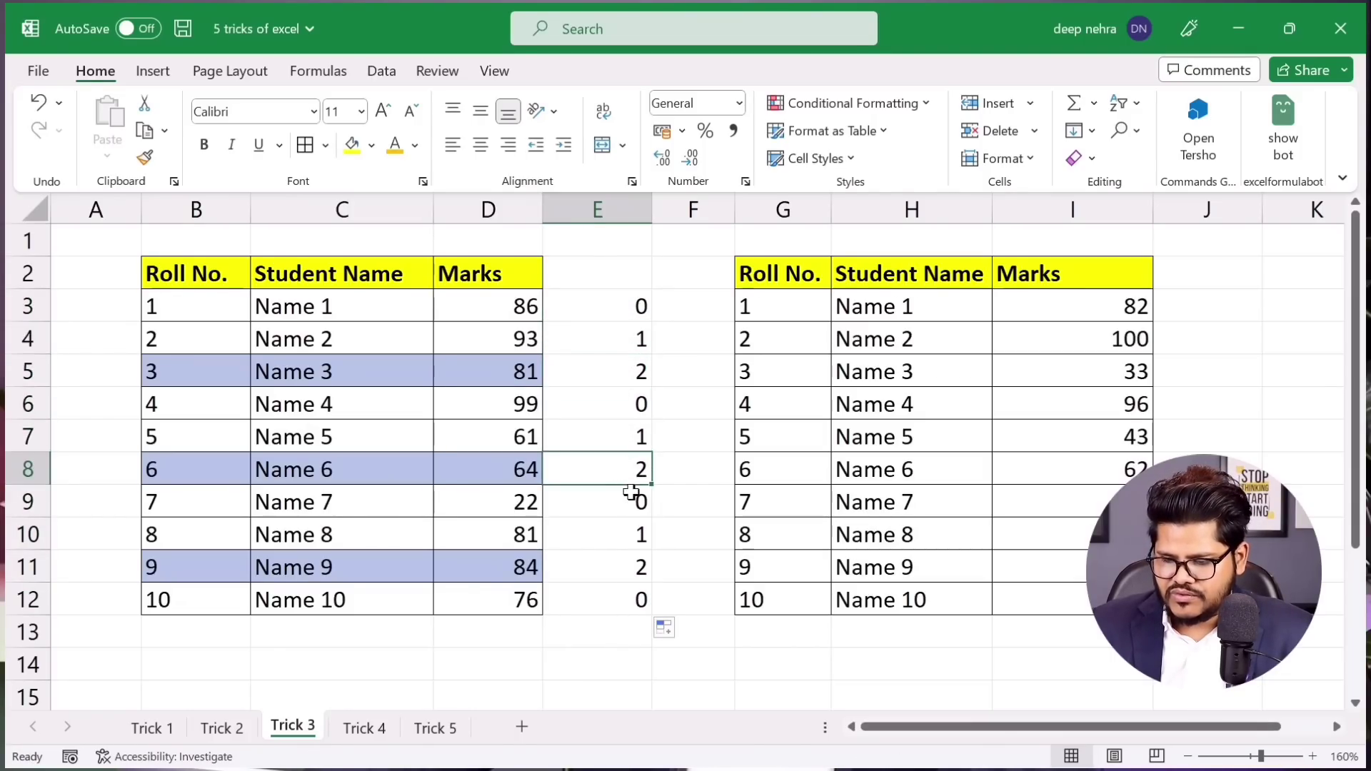
{"action": "left_click", "coordinate": [623, 502]}
{"action": "left_click", "coordinate": [624, 534]}
{"action": "left_click", "coordinate": [625, 565]}
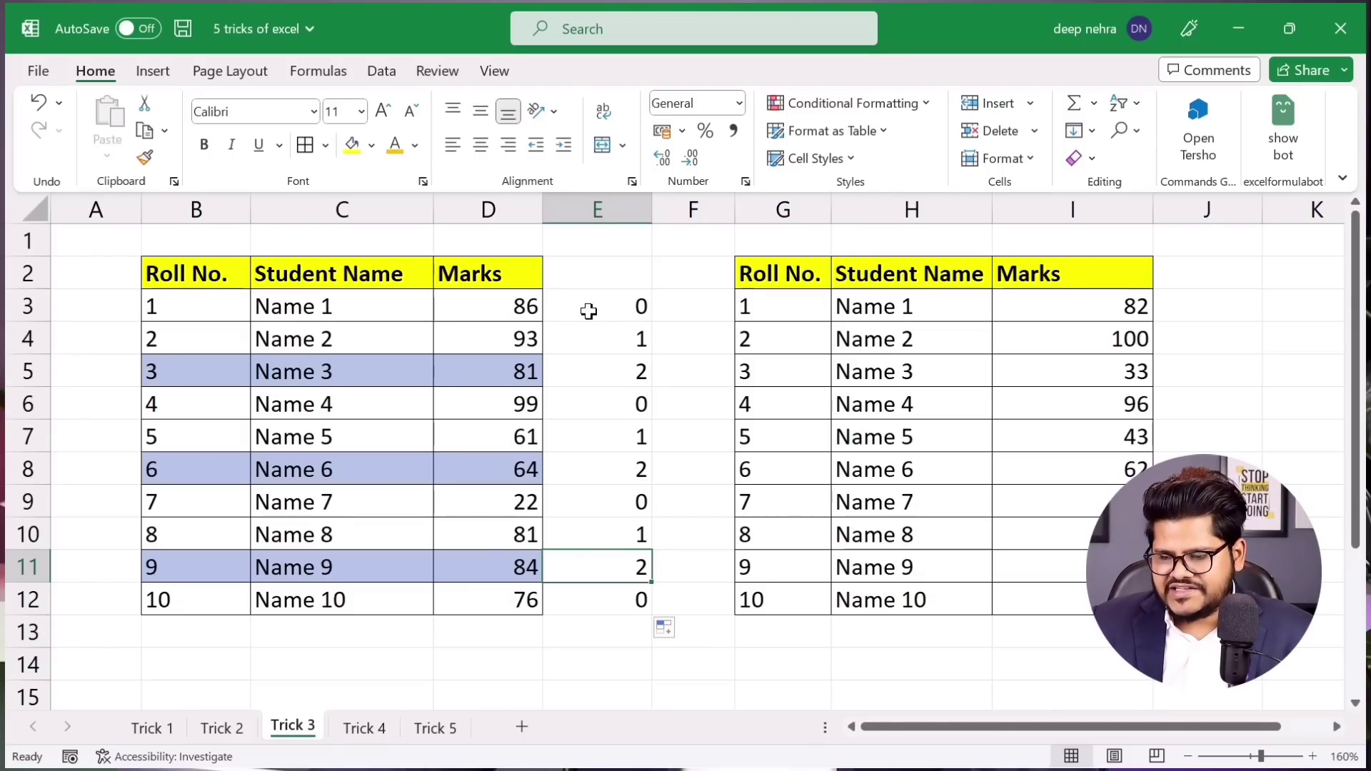
Compare Name 3's and Name 4's rows with their remainders 2 and 0
{"action": "mouse_move", "coordinate": [175, 307]}
{"action": "left_mouse_down"}
{"action": "mouse_move", "coordinate": [607, 307]}
{"action": "mouse_move", "coordinate": [490, 337]}
{"action": "left_mouse_up"}
{"action": "left_click_drag", "start_coordinate": [618, 367], "coordinate": [500, 369]}
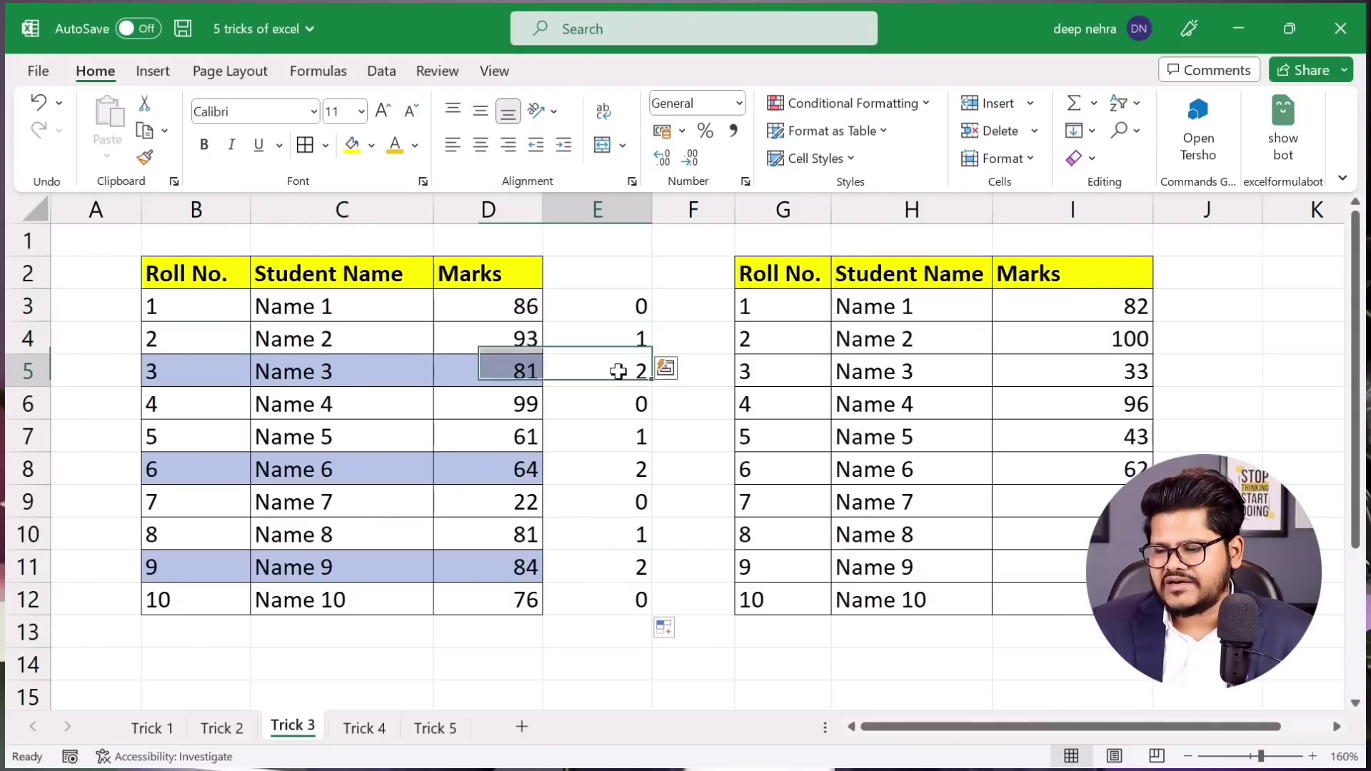
{"action": "left_click_drag", "start_coordinate": [594, 403], "coordinate": [511, 401]}
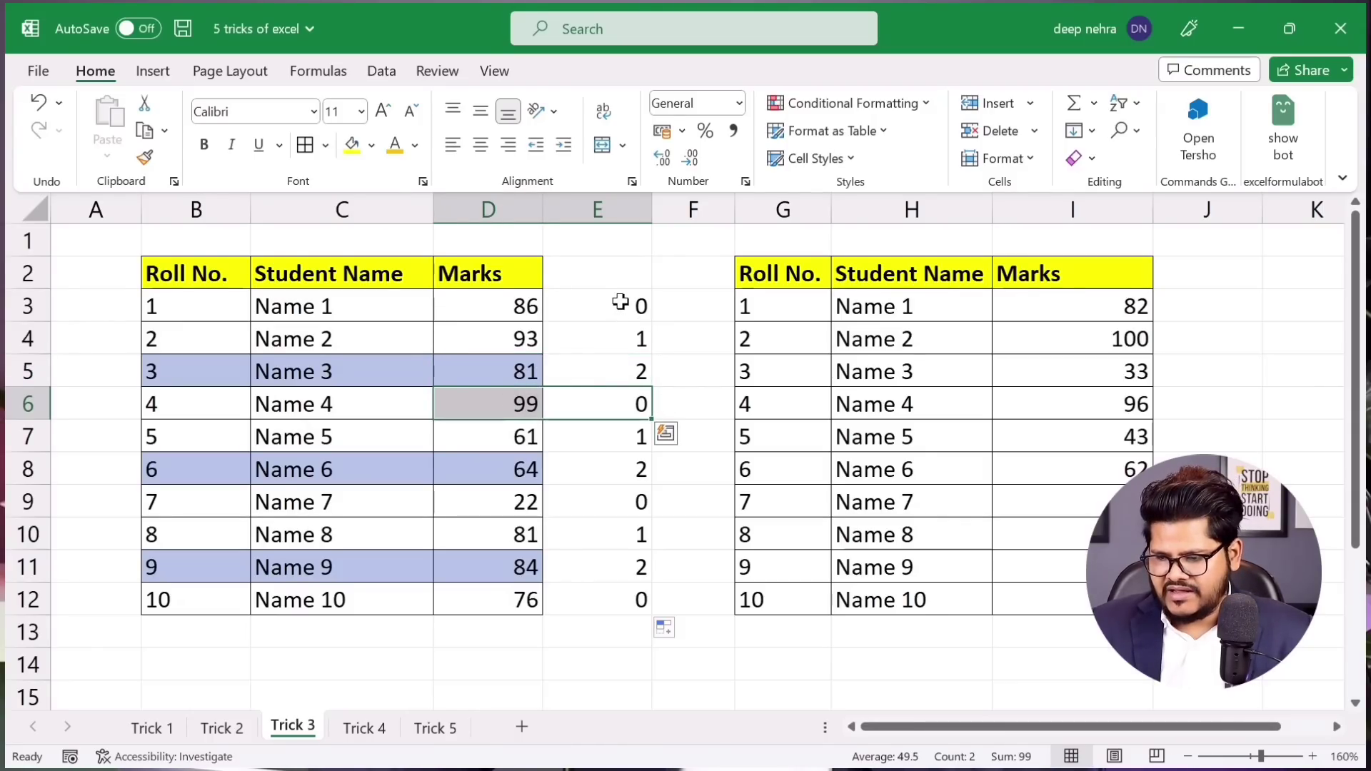
{"action": "left_click", "coordinate": [619, 368]}
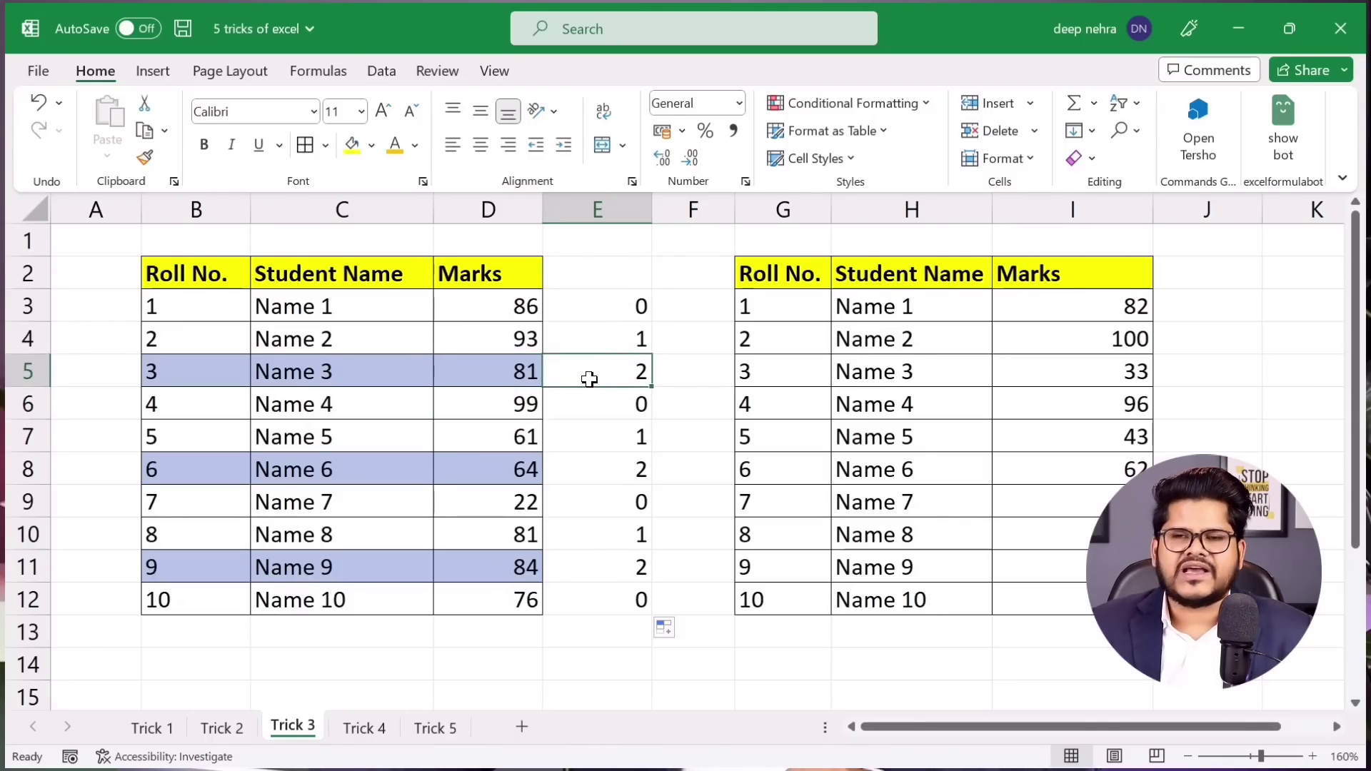
{"action": "double_click", "coordinate": [618, 306]}
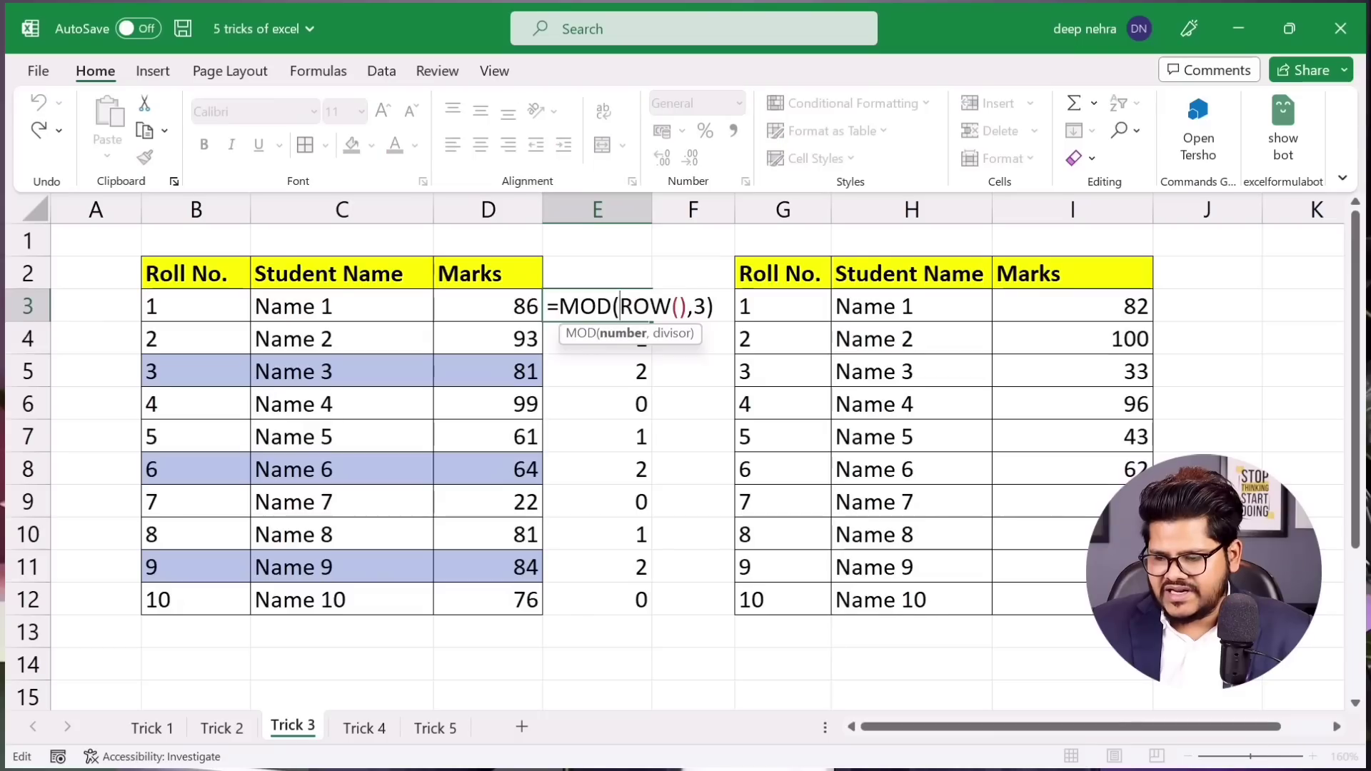
Change E3 to =MOD(ROW(),3)=2 and fill it down to E12
{"action": "key", "text": "End"}
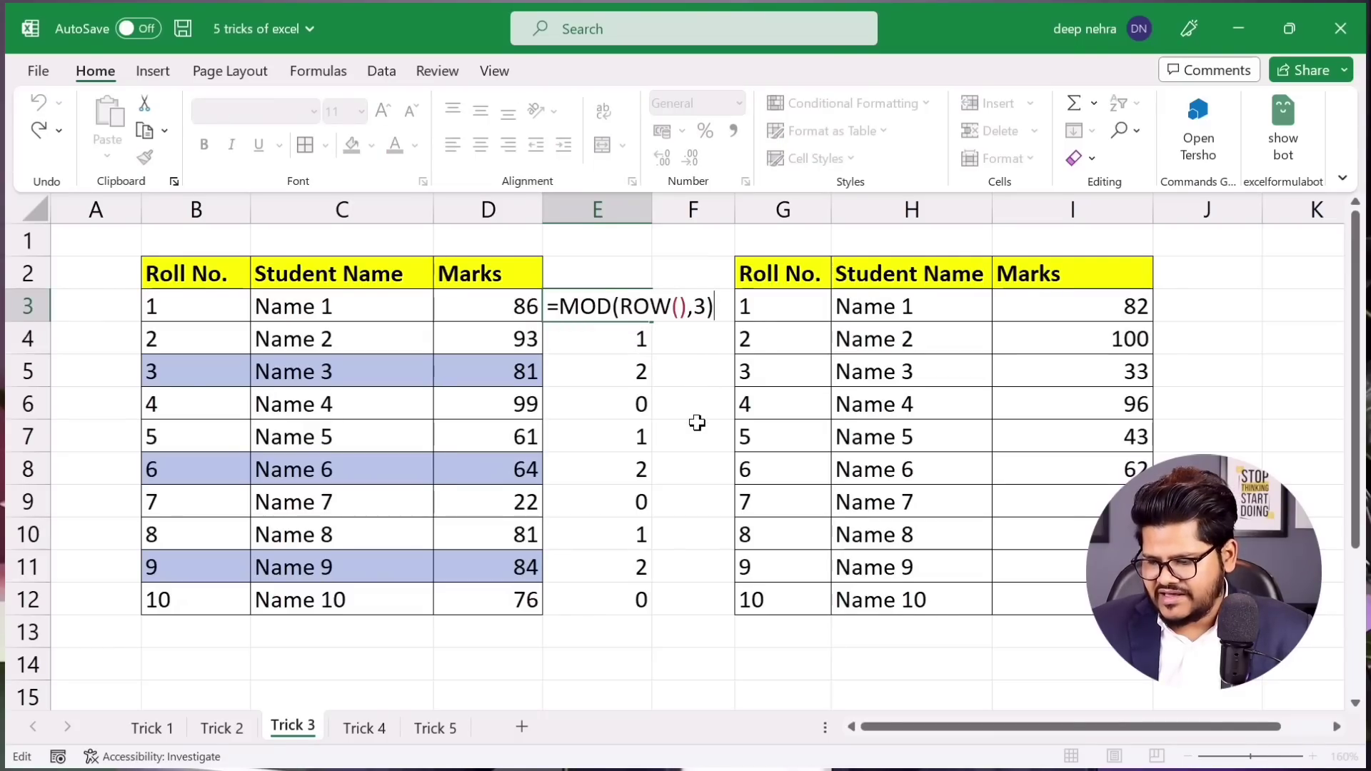
{"action": "type", "text": "=2"}
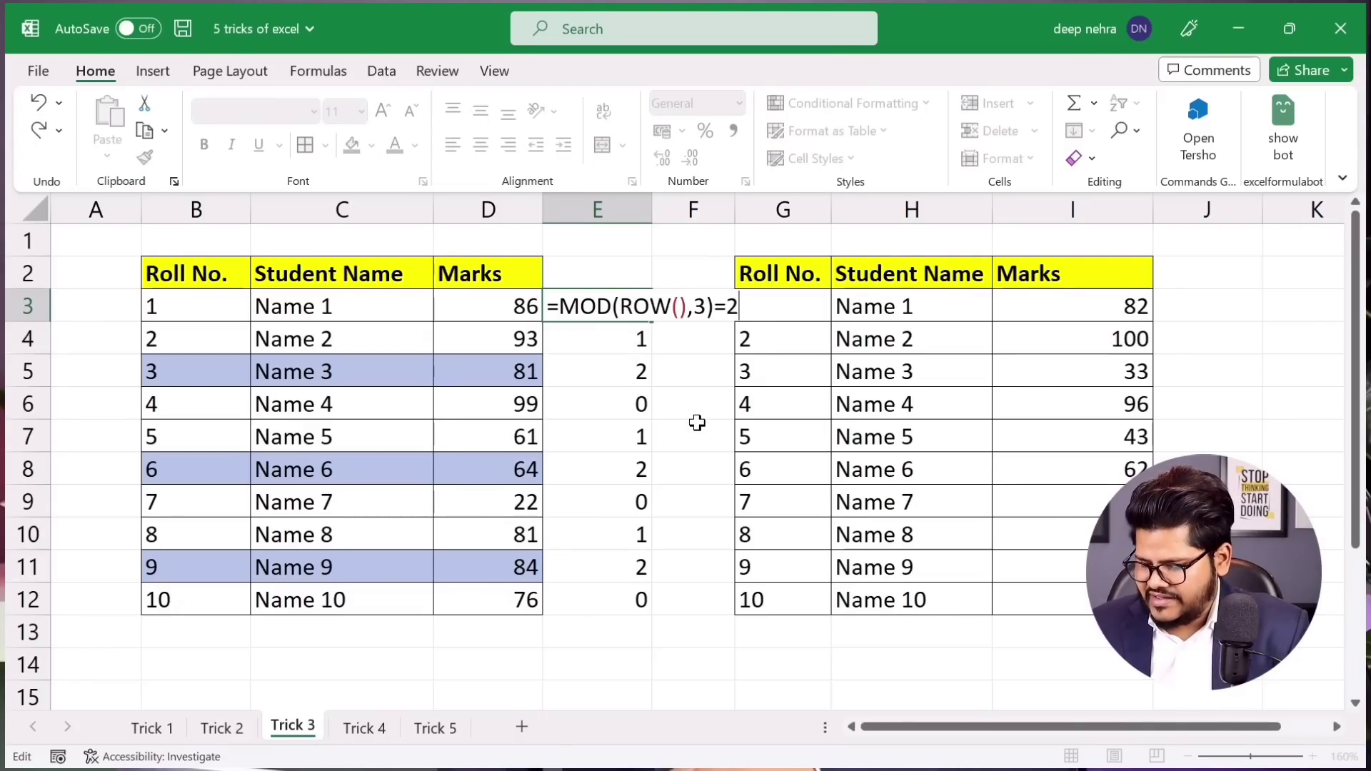
{"action": "key", "text": "Return"}
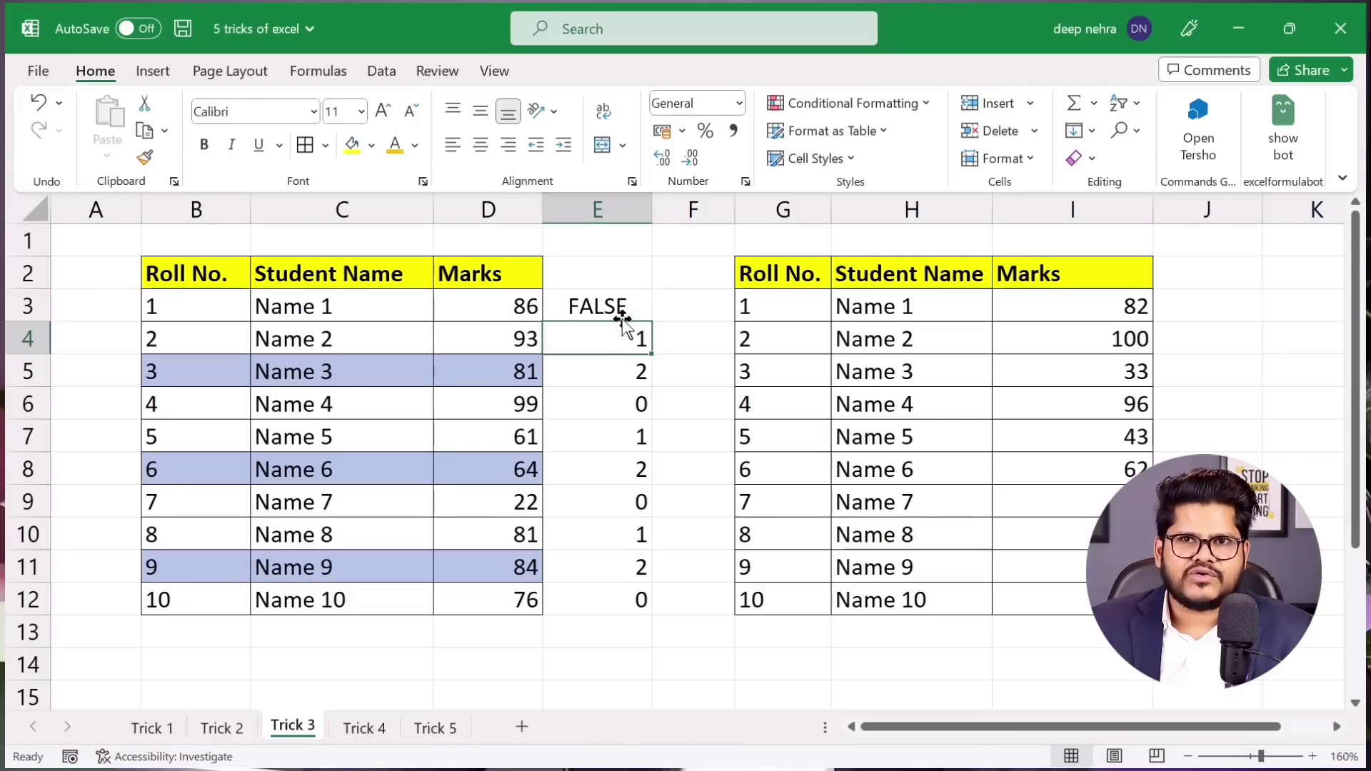
{"action": "left_click", "coordinate": [625, 367]}
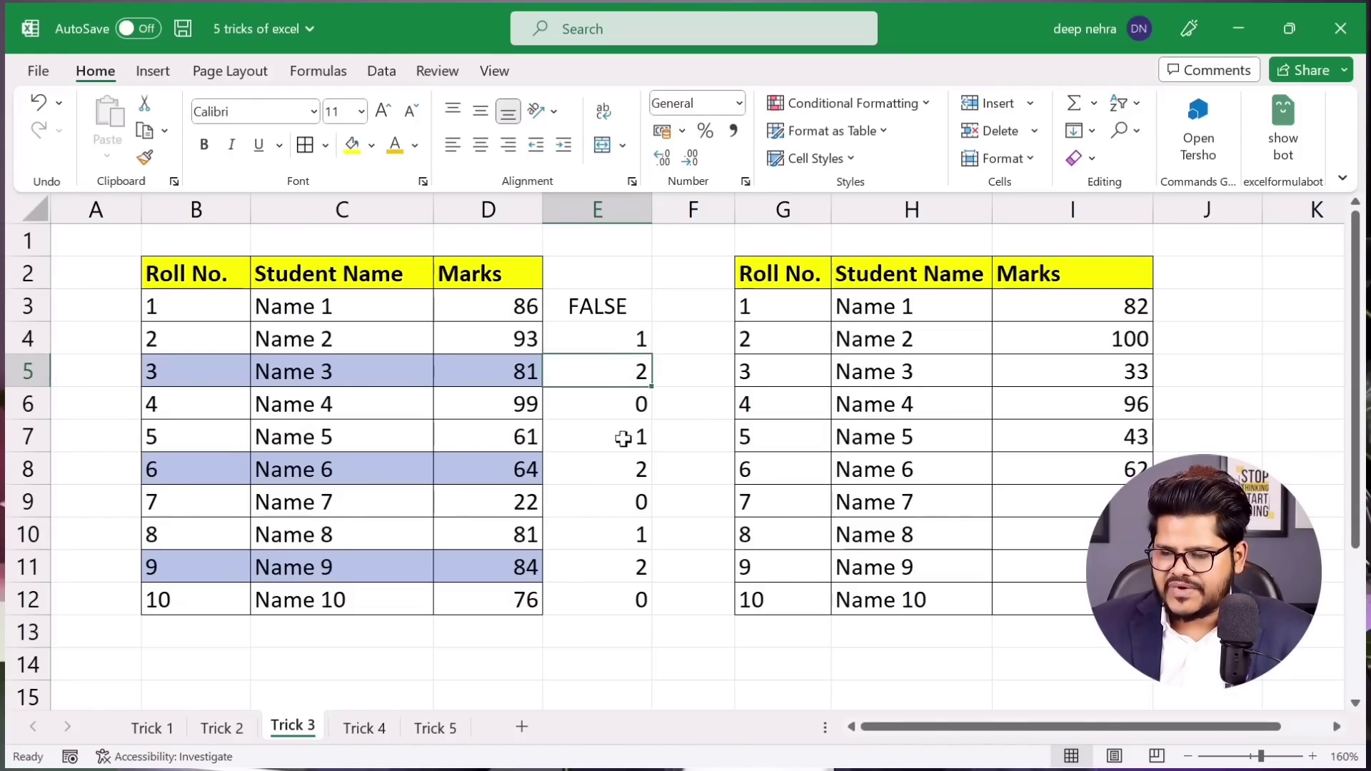
{"action": "left_click", "coordinate": [630, 314]}
{"action": "left_click_drag", "start_coordinate": [654, 322], "coordinate": [643, 600]}
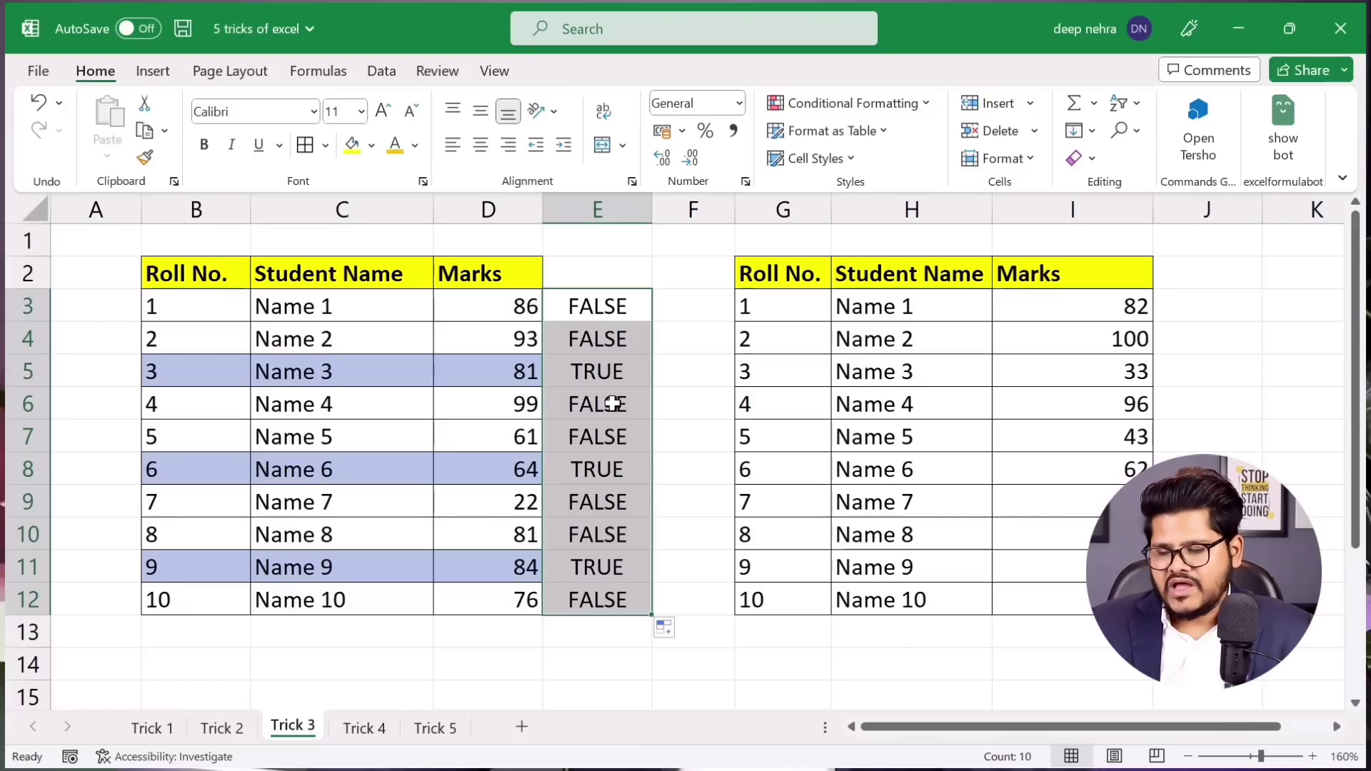
Review the E3 formula text without changing it, then select the right-hand student table
{"action": "double_click", "coordinate": [616, 313]}
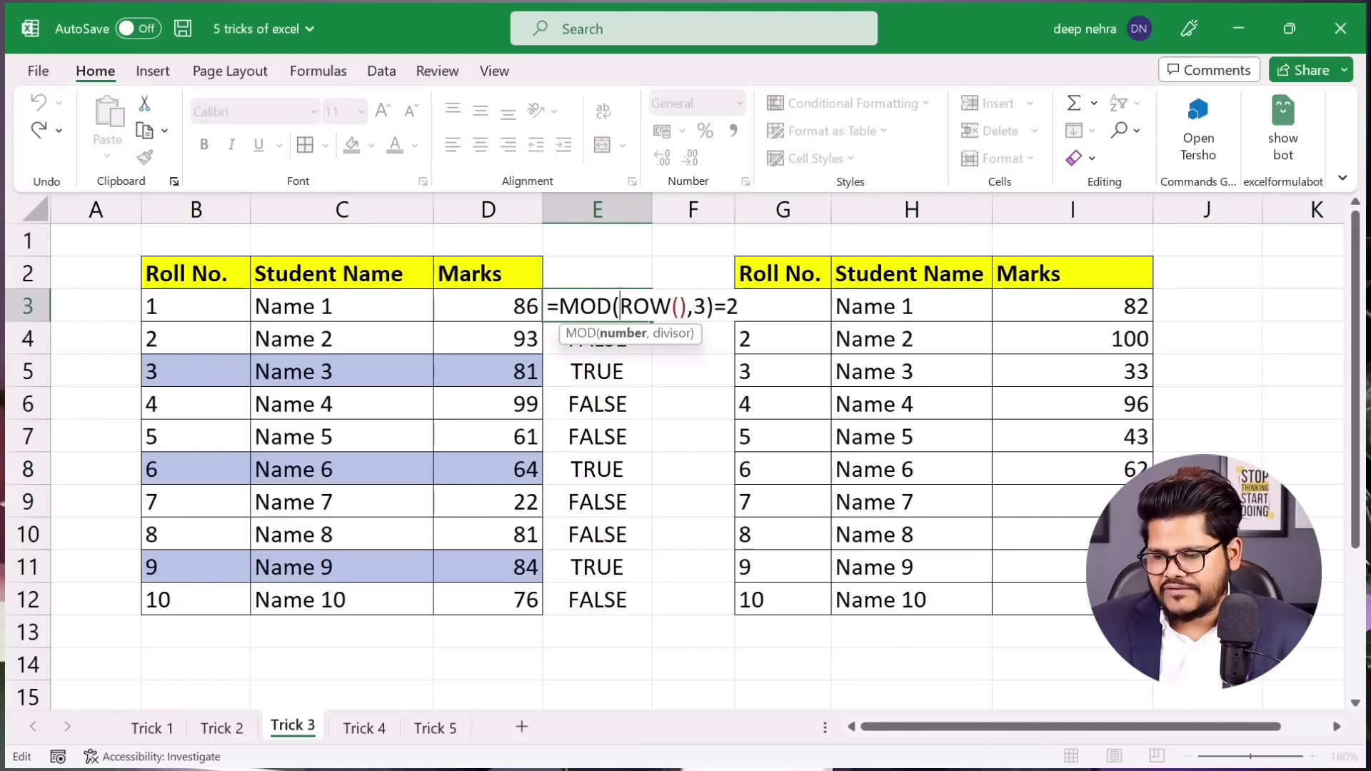
{"action": "key", "text": "ctrl+a"}
{"action": "type", "text": "="}
{"action": "left_click", "coordinate": [788, 340]}
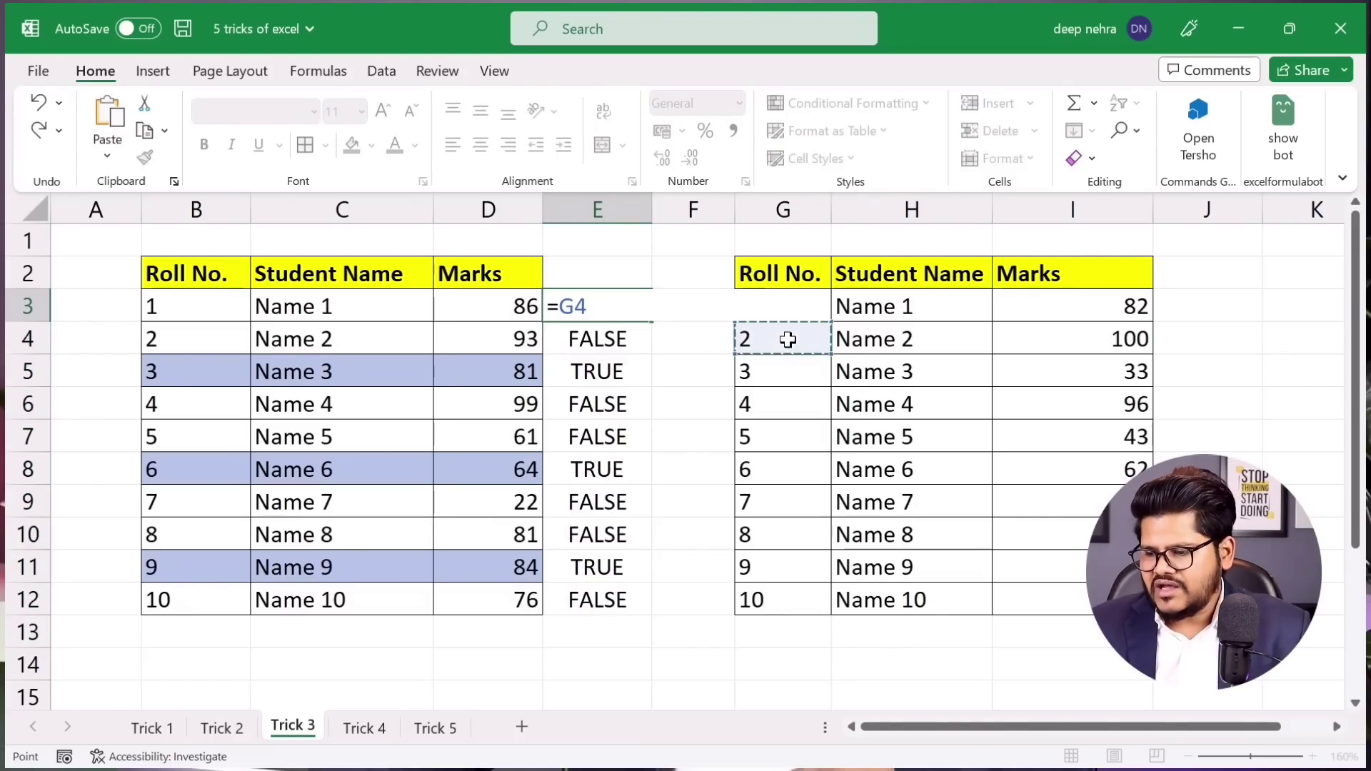
{"action": "key", "text": "Escape"}
{"action": "mouse_move", "coordinate": [764, 305]}
{"action": "left_mouse_down"}
{"action": "mouse_move", "coordinate": [1052, 525]}
{"action": "mouse_move", "coordinate": [1052, 600]}
{"action": "left_mouse_up"}
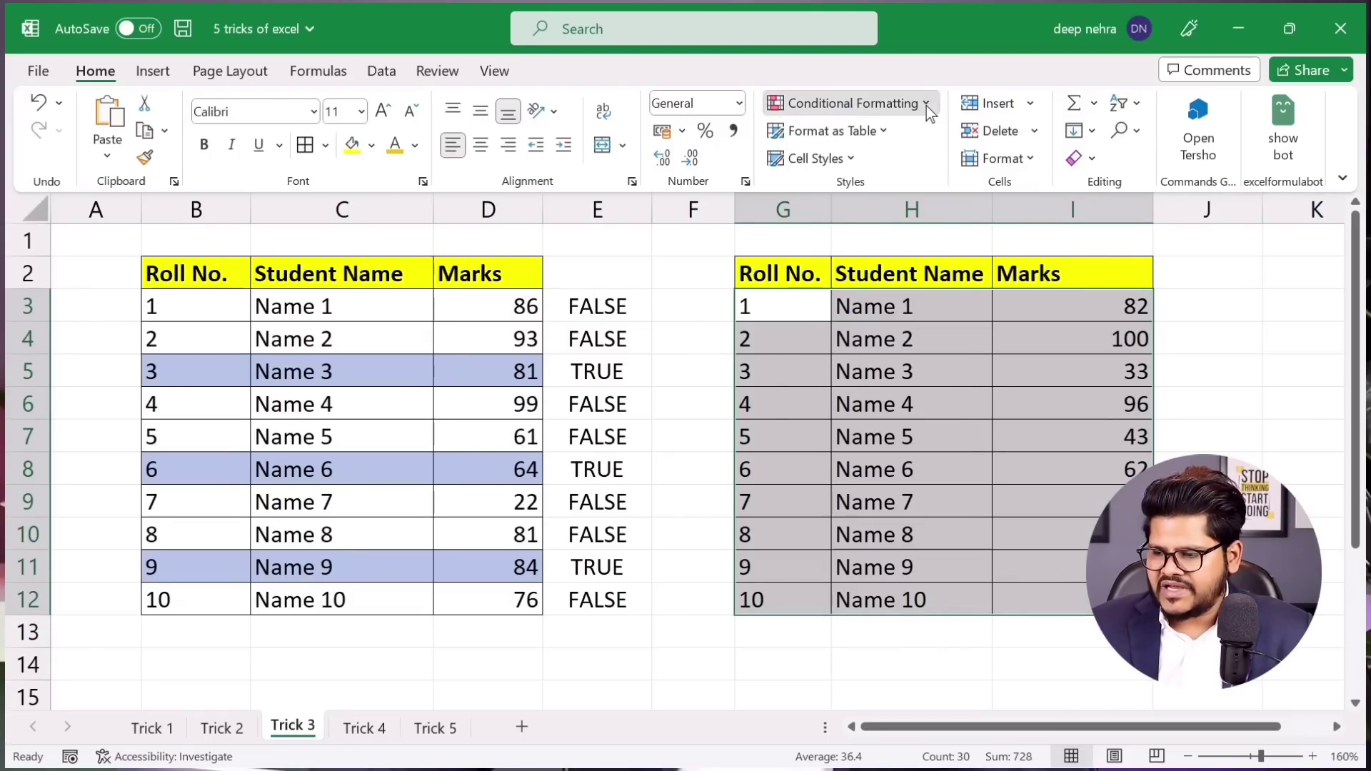
Add a formula-based conditional formatting rule =MOD(ROW(),3)=2 with cyan fill to G3:I12
{"action": "left_click", "coordinate": [850, 103]}
{"action": "left_click", "coordinate": [834, 393]}
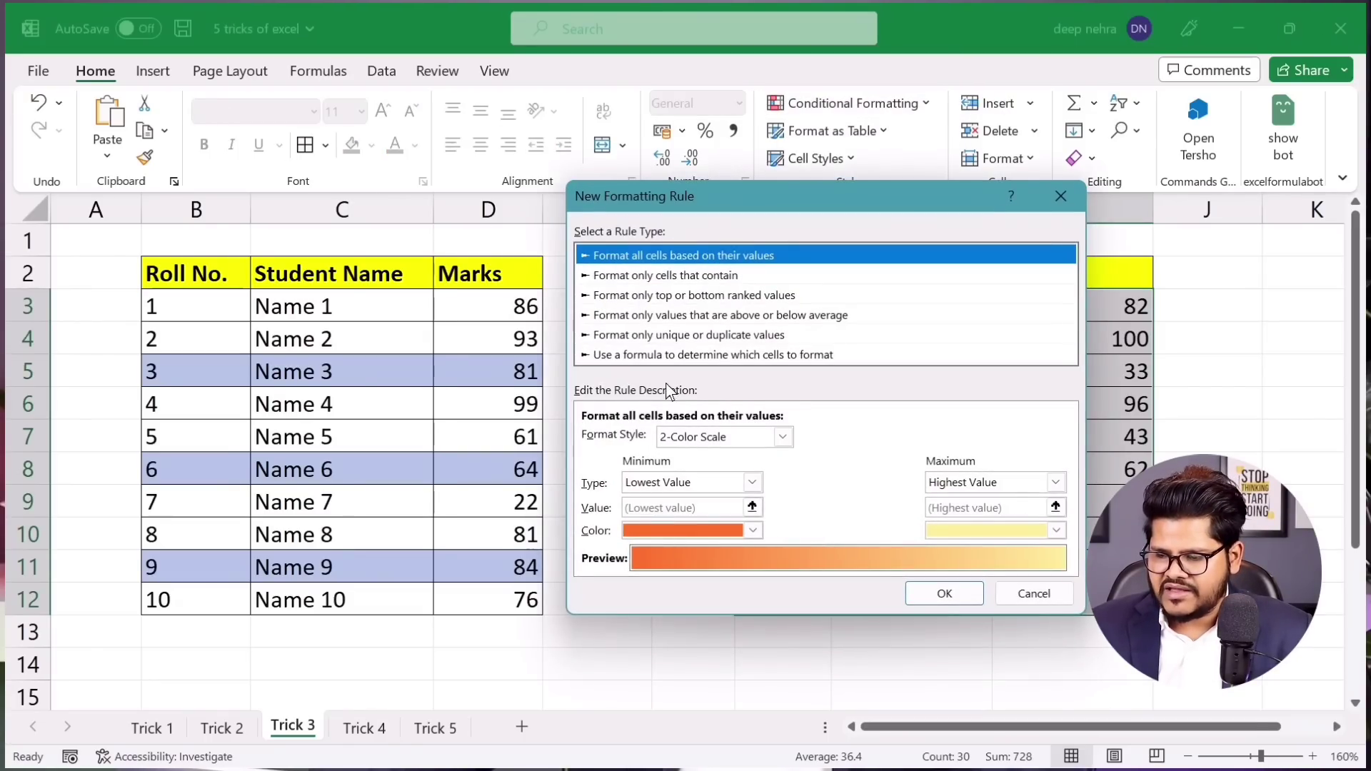
{"action": "left_click", "coordinate": [651, 355]}
{"action": "left_click", "coordinate": [669, 438]}
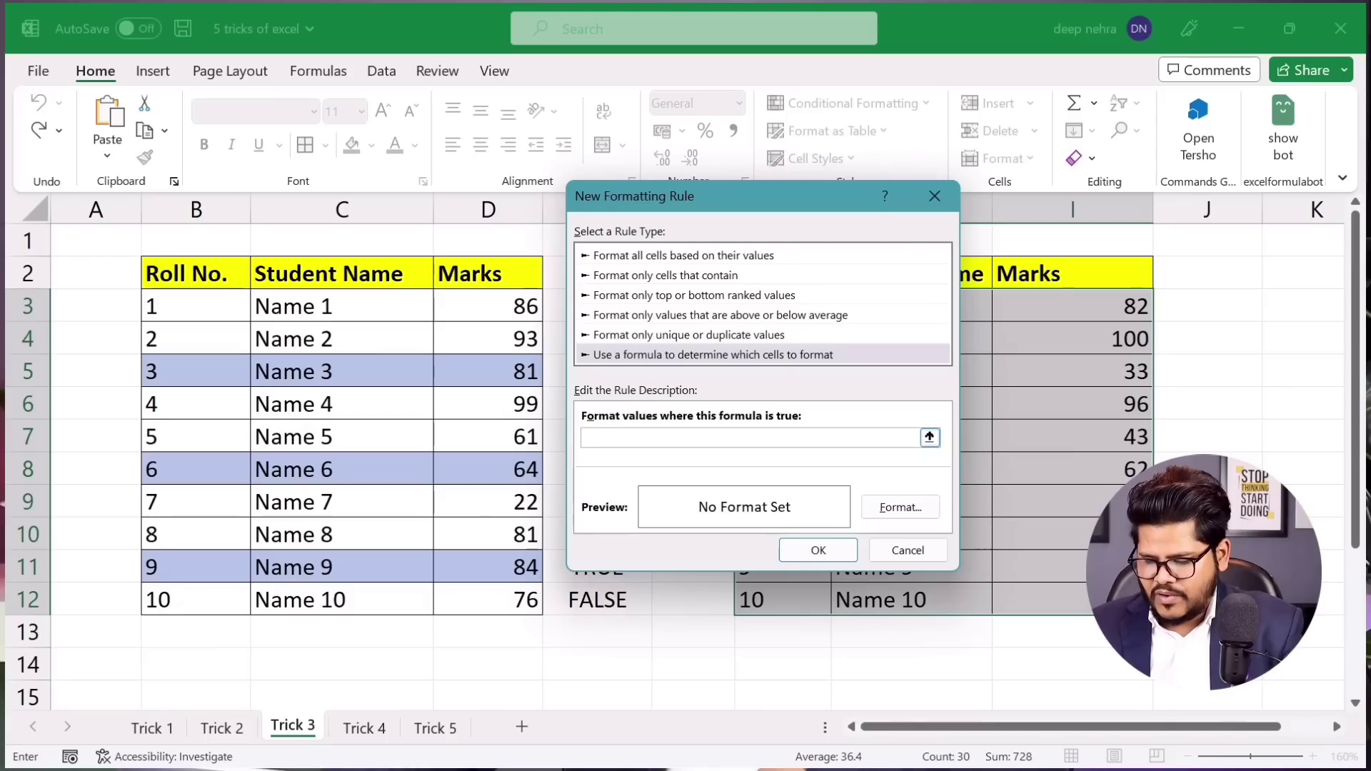
{"action": "type", "text": "=MOD(ROW(),3)=2"}
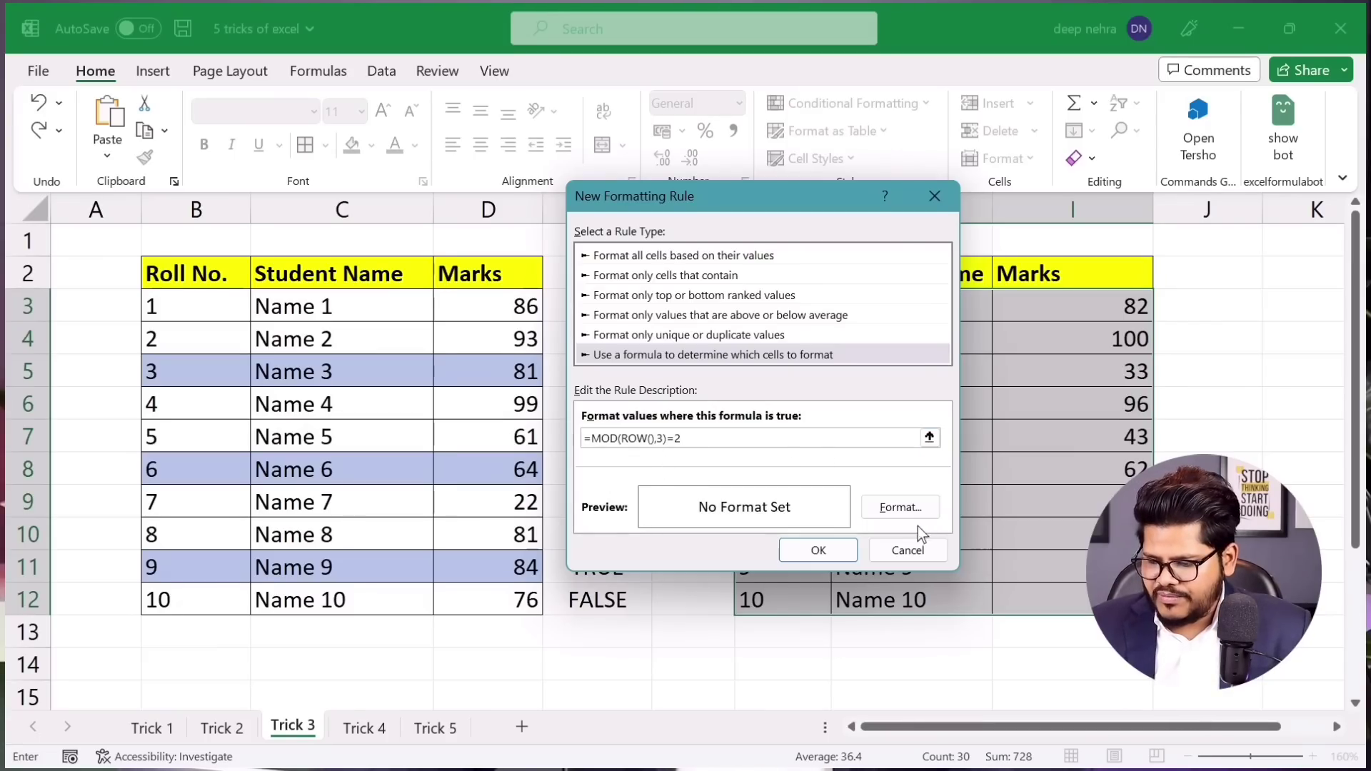
{"action": "left_click", "coordinate": [894, 509]}
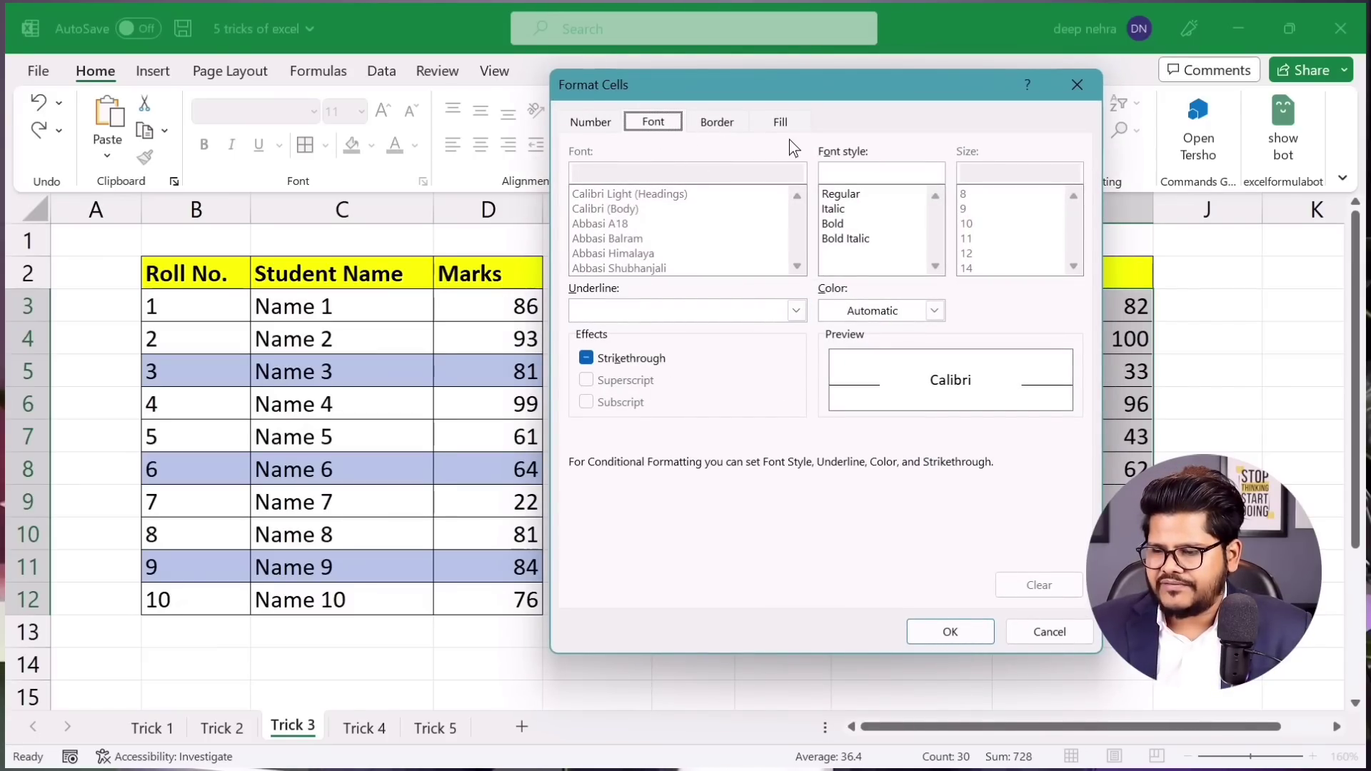
{"action": "left_click", "coordinate": [782, 123]}
{"action": "left_click", "coordinate": [703, 319]}
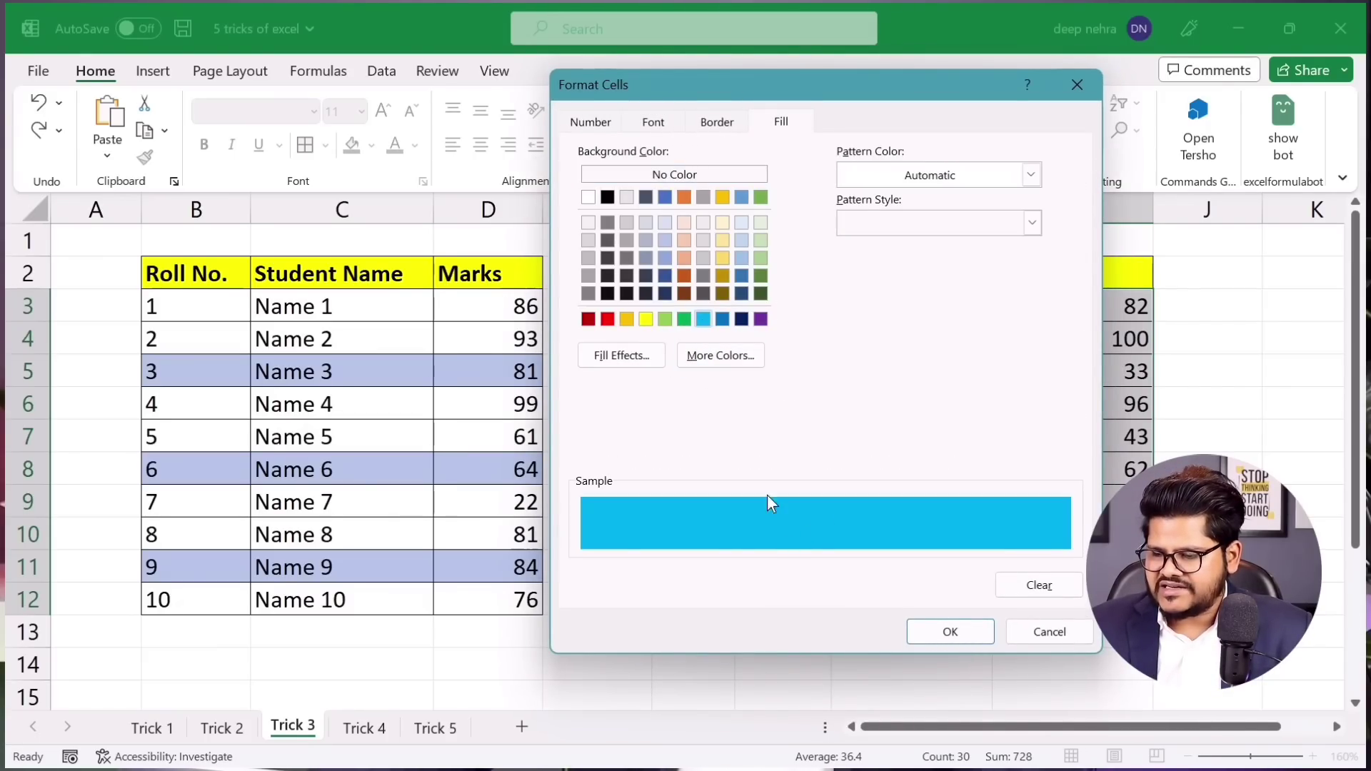
{"action": "left_click", "coordinate": [928, 628]}
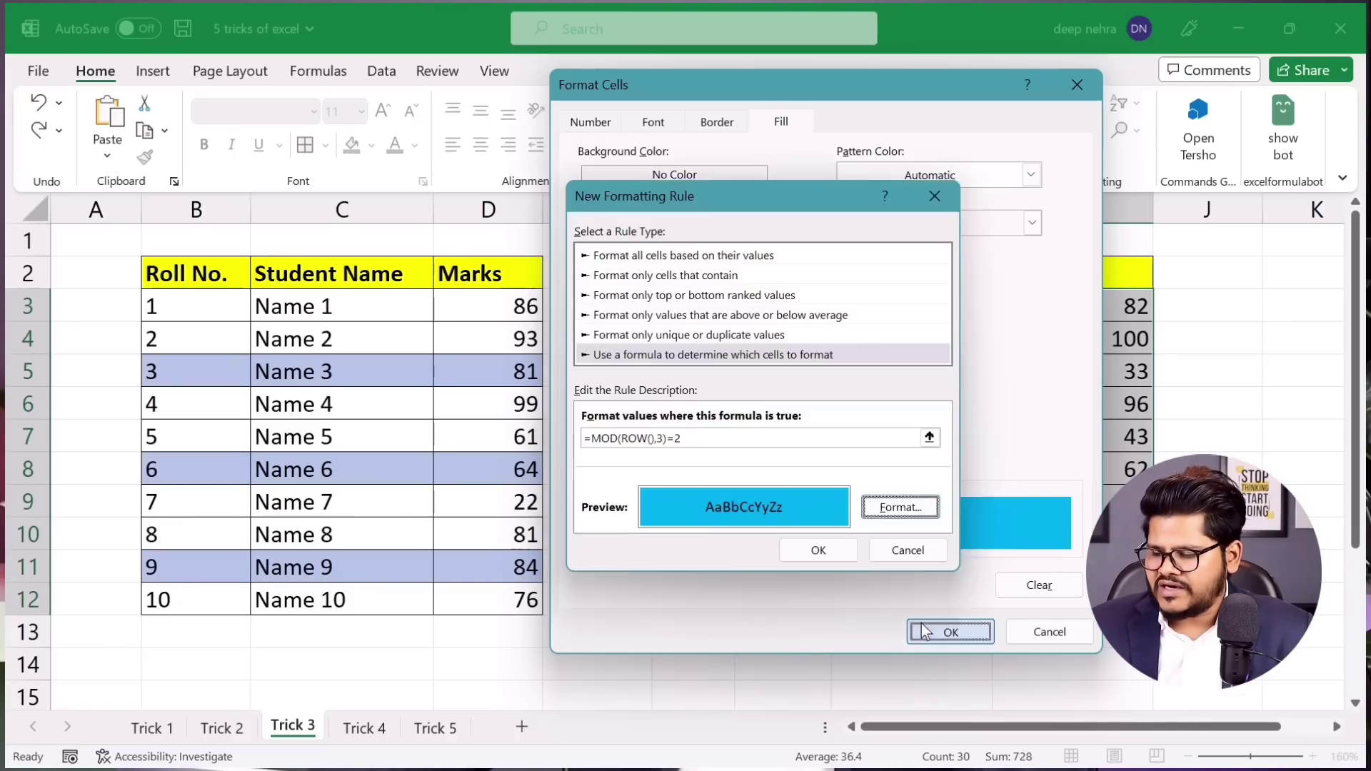
{"action": "left_click", "coordinate": [825, 553]}
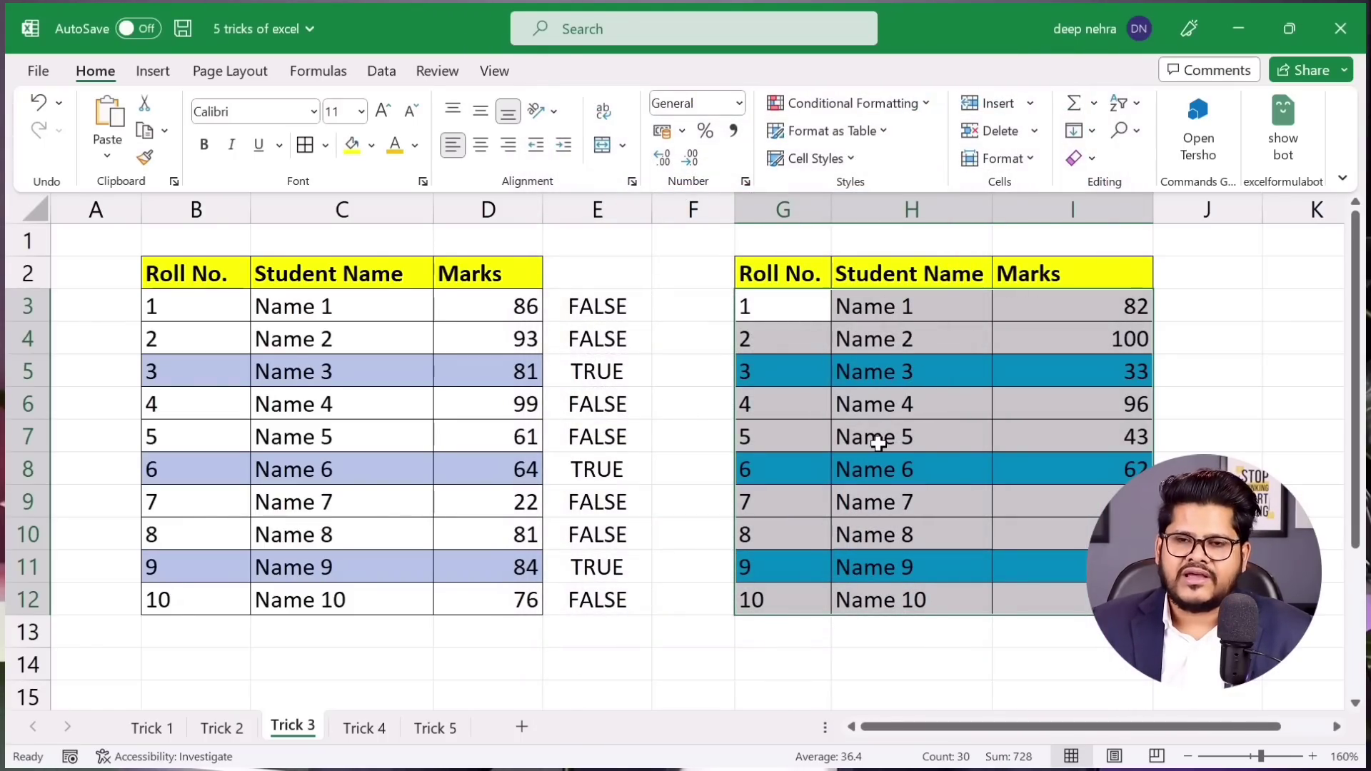
Change the E3 formula's divisor from 3 to 4, giving =MOD(ROW(),4)=2
{"action": "left_click", "coordinate": [760, 372]}
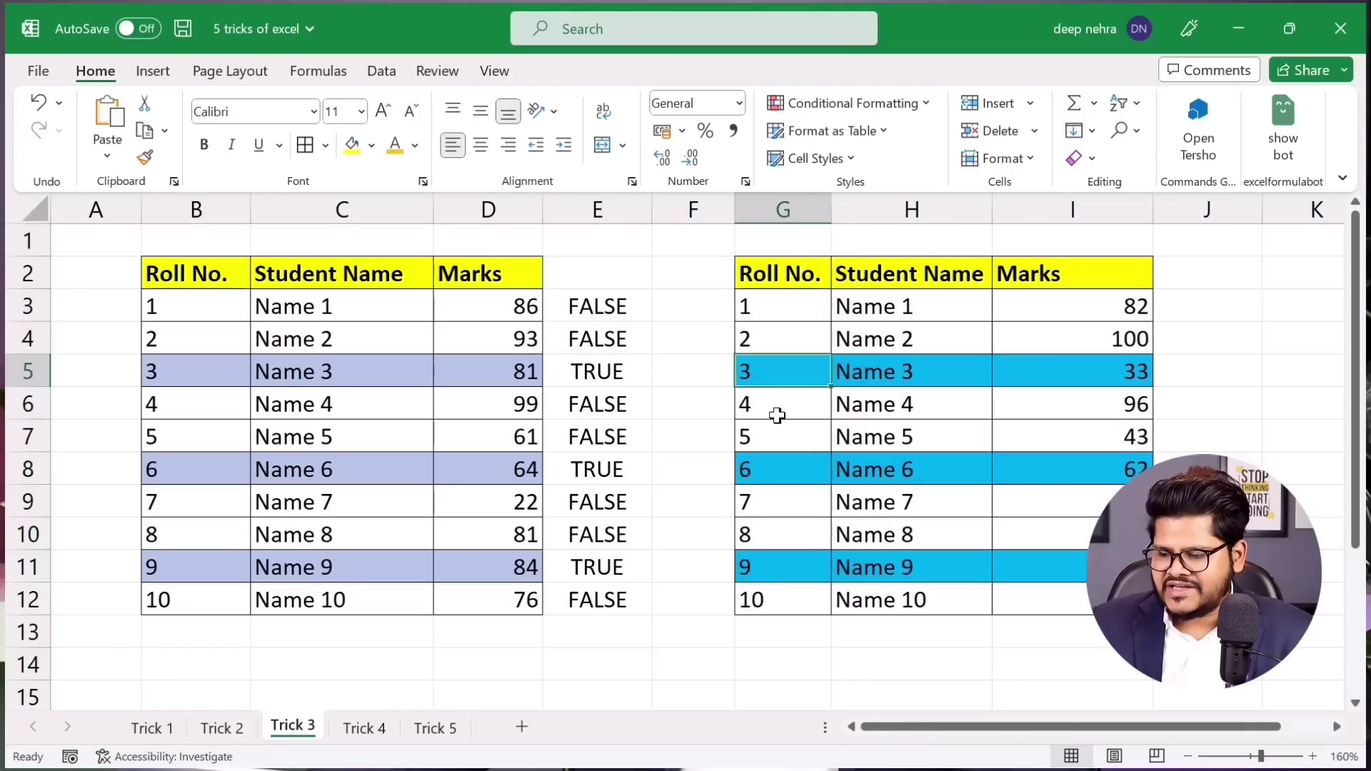
{"action": "left_click", "coordinate": [767, 405]}
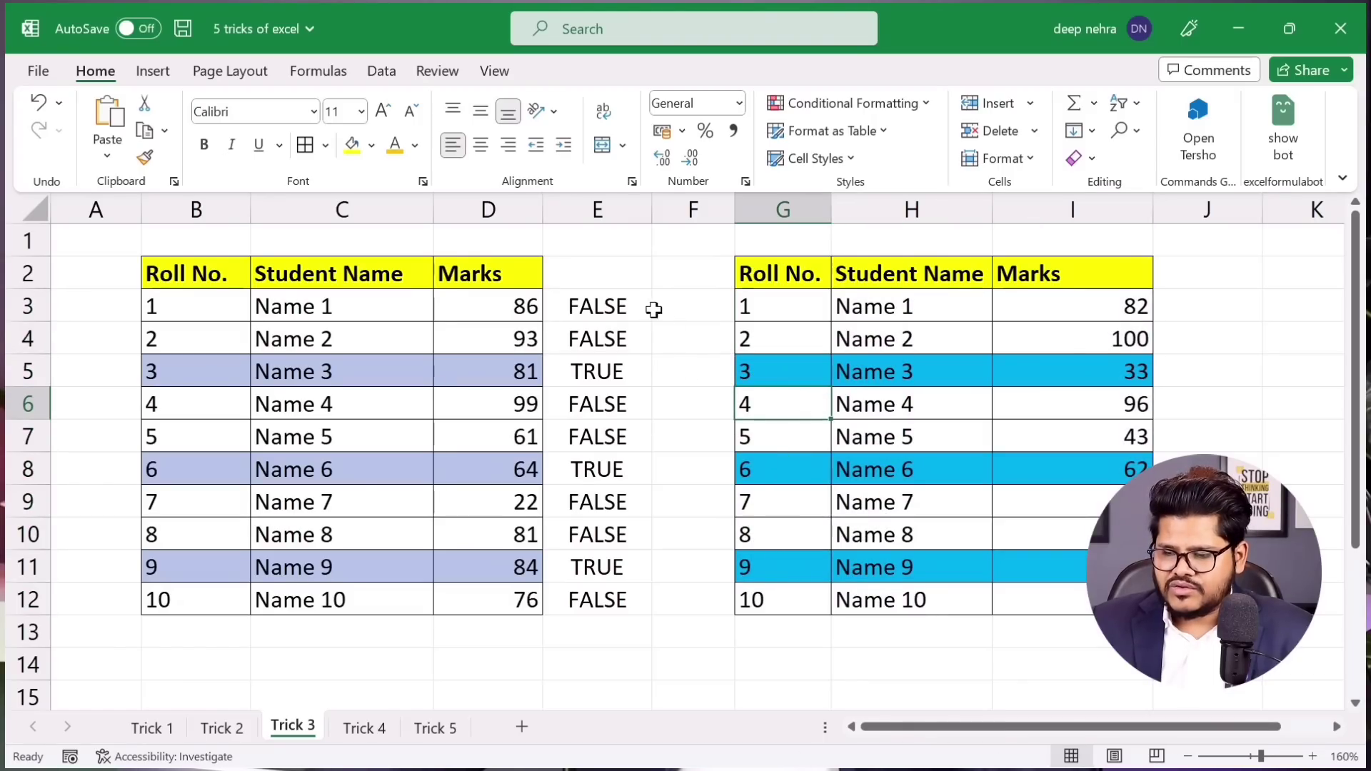
{"action": "left_click", "coordinate": [615, 307]}
{"action": "double_click", "coordinate": [605, 314]}
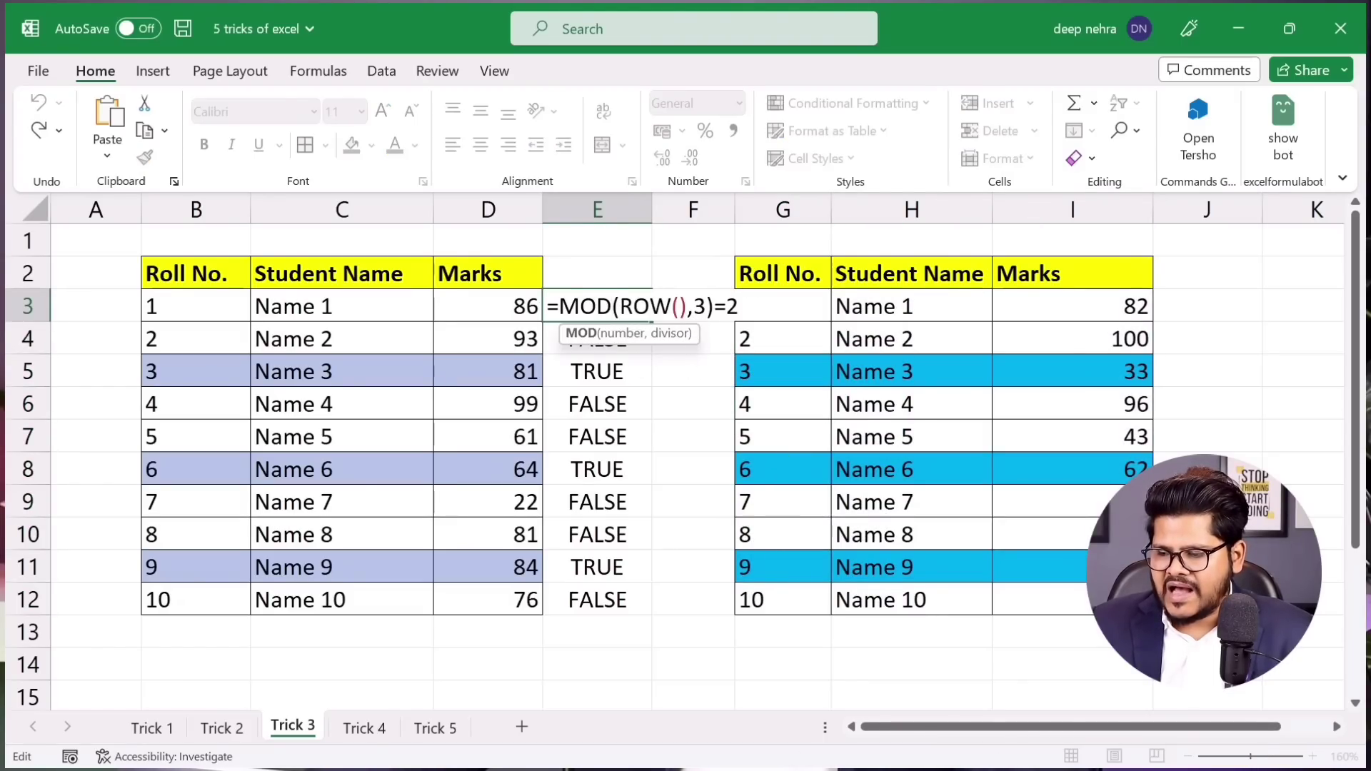
{"action": "key", "text": "Left"}
{"action": "key", "text": "Left"}
{"action": "key", "text": "Left"}
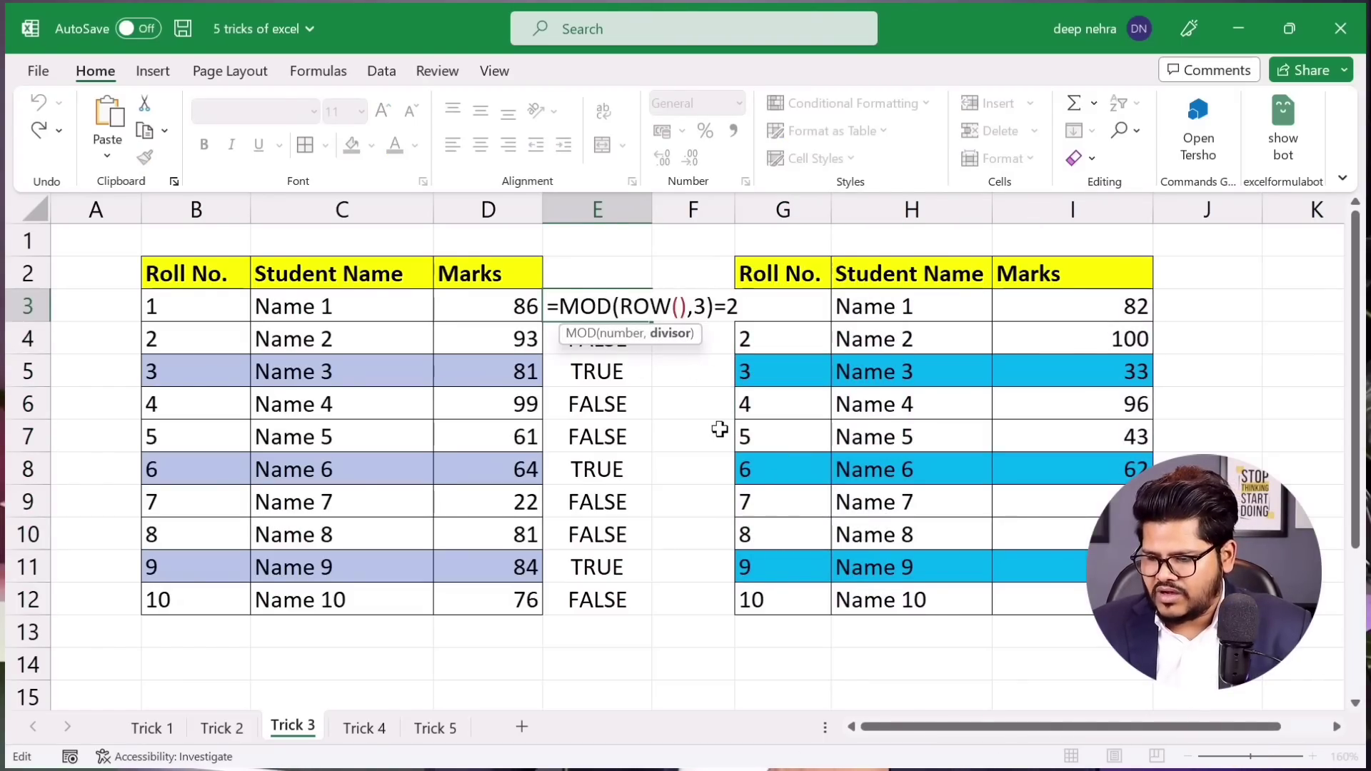
{"action": "key", "text": "BackSpace"}
{"action": "type", "text": "4"}
{"action": "key", "text": "Return"}
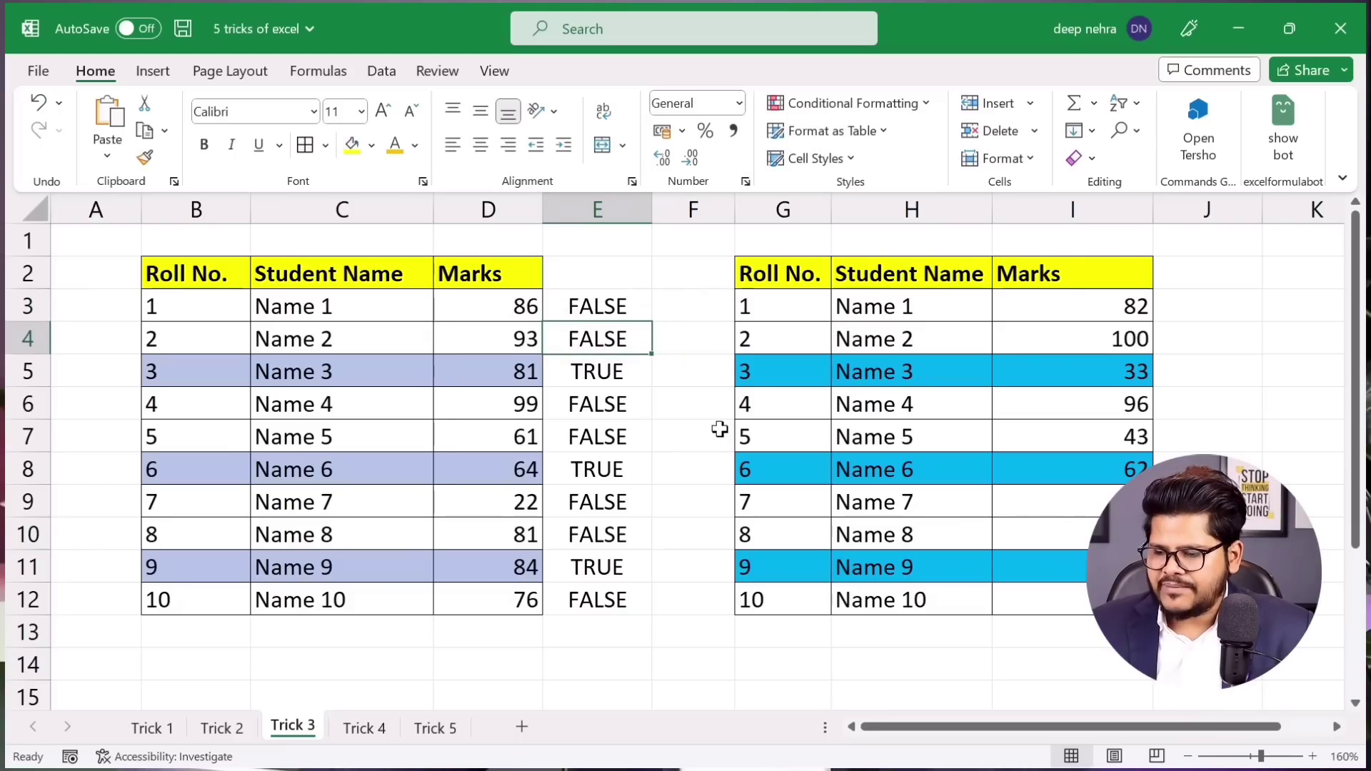
Fill the divisor-4 formula down to E12, showing TRUE in E6 and E10
{"action": "left_click", "coordinate": [617, 303]}
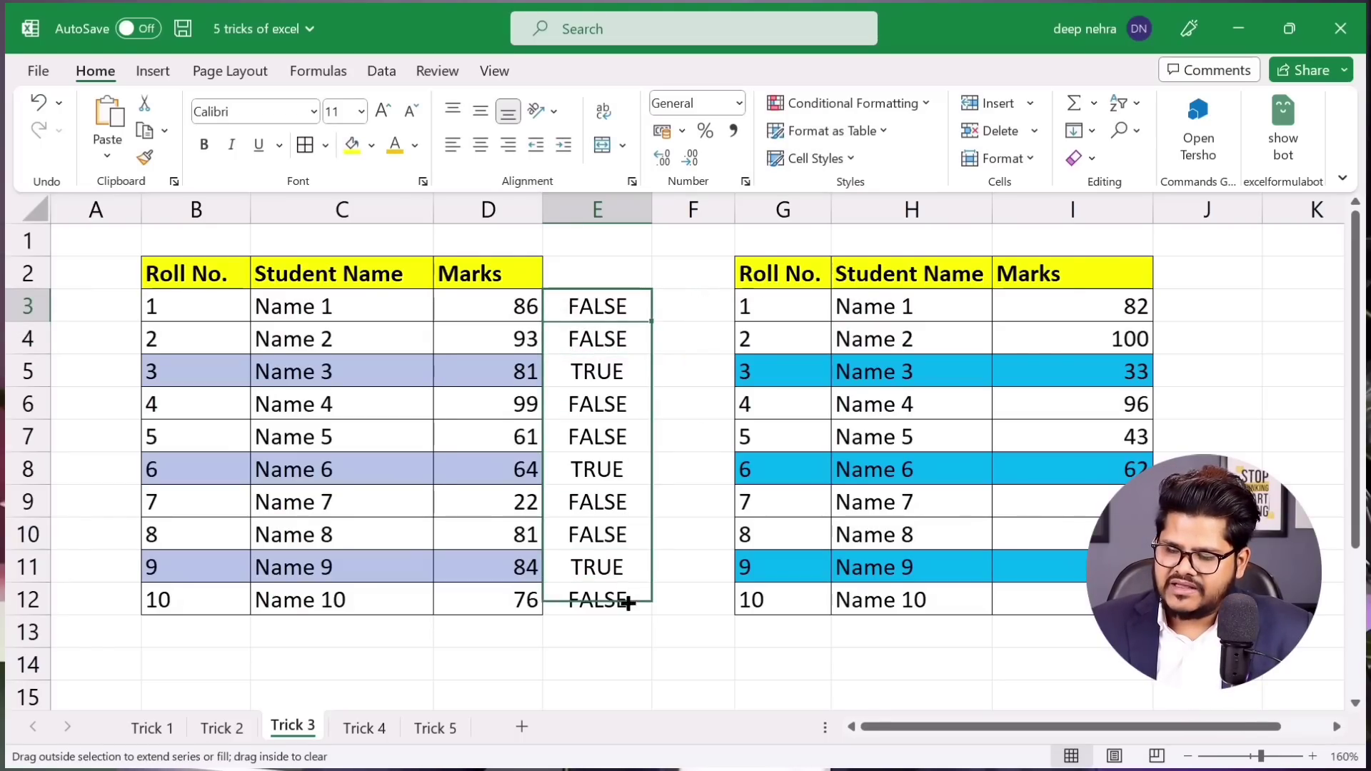
{"action": "left_click_drag", "start_coordinate": [651, 321], "coordinate": [639, 607]}
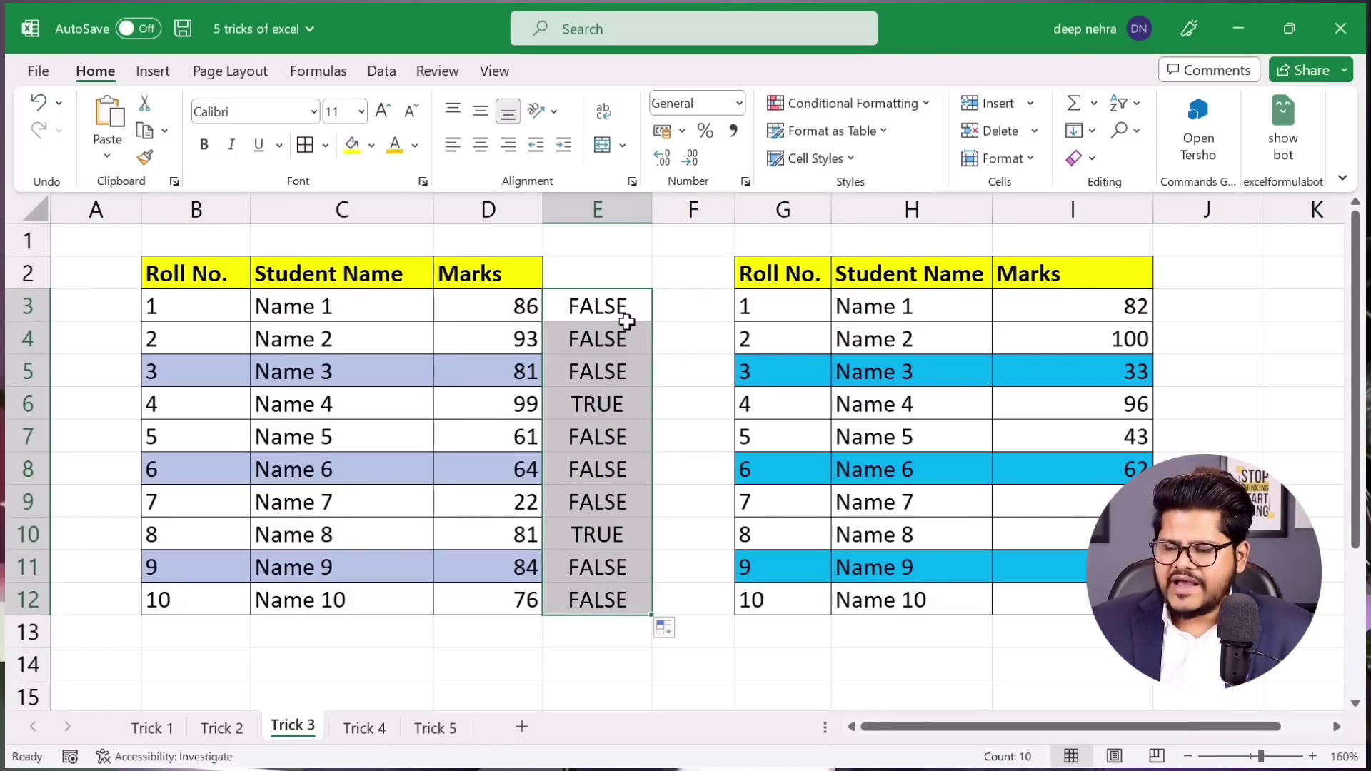
{"action": "left_click_drag", "start_coordinate": [626, 315], "coordinate": [610, 377]}
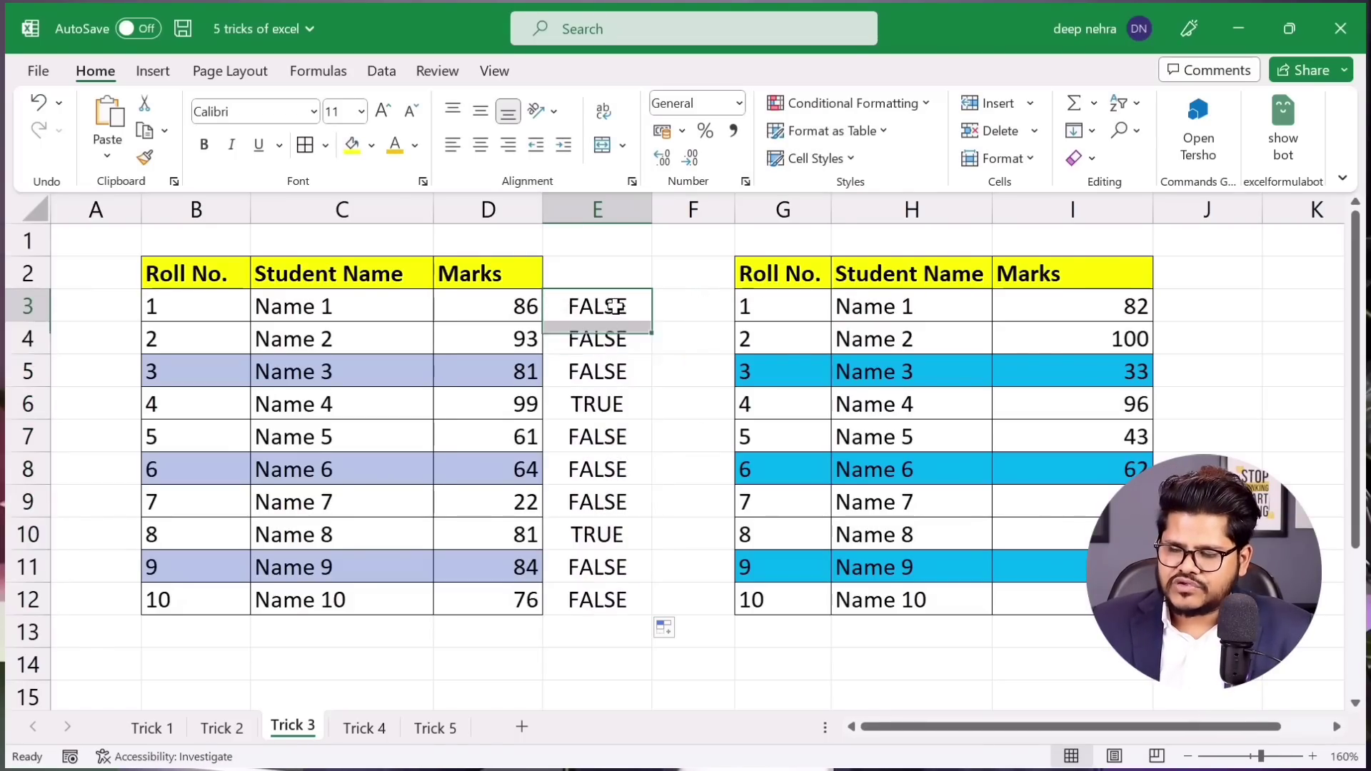
{"action": "left_click", "coordinate": [601, 401]}
{"action": "left_click_drag", "start_coordinate": [606, 431], "coordinate": [606, 500]}
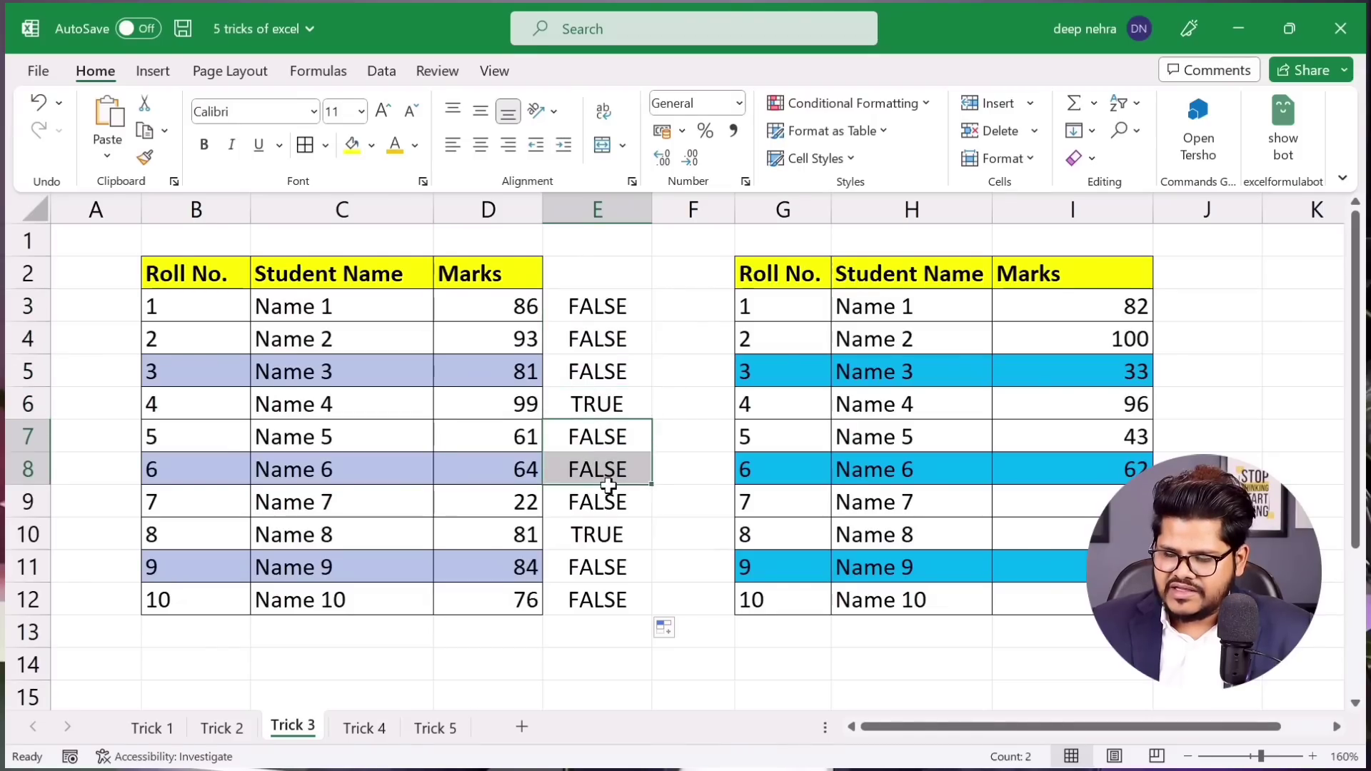
{"action": "left_click", "coordinate": [605, 535]}
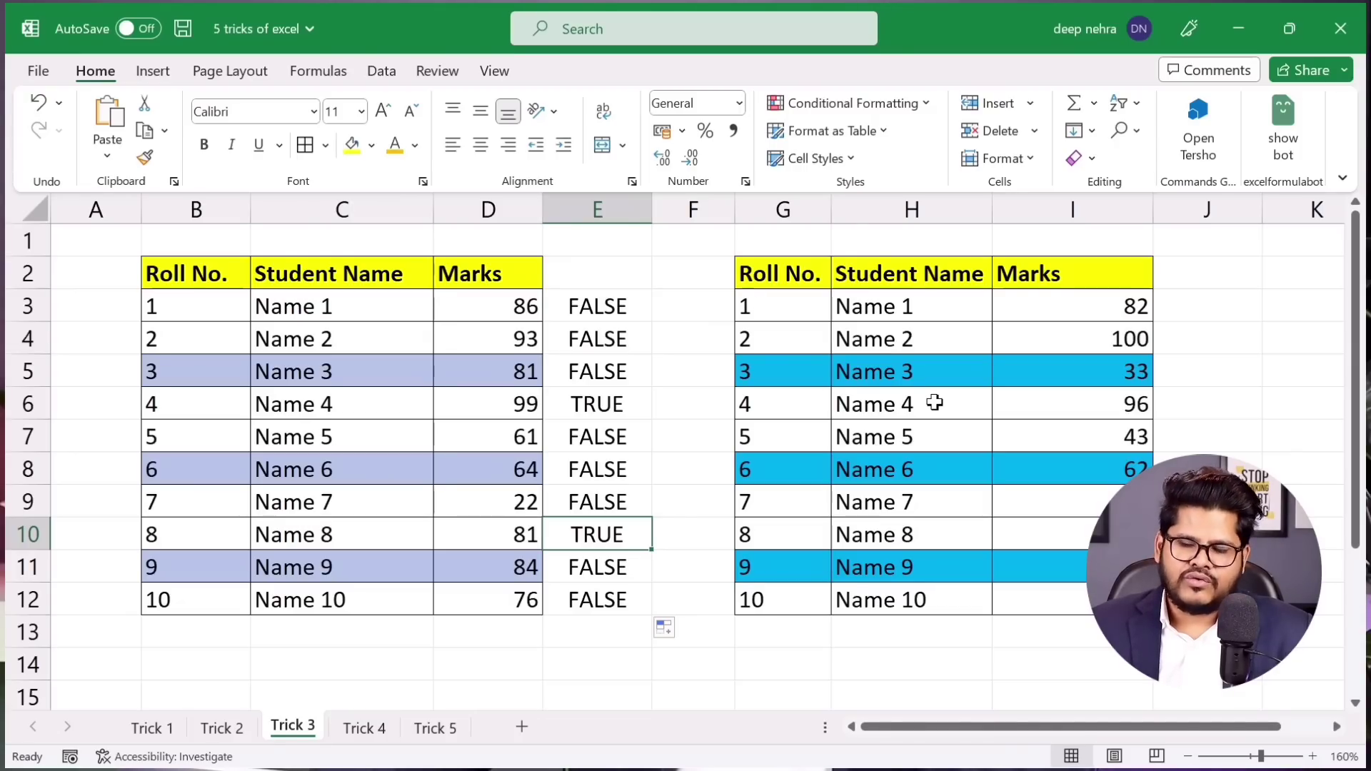
Look over the E3 formula text, then select the right-hand student table
{"action": "double_click", "coordinate": [598, 306]}
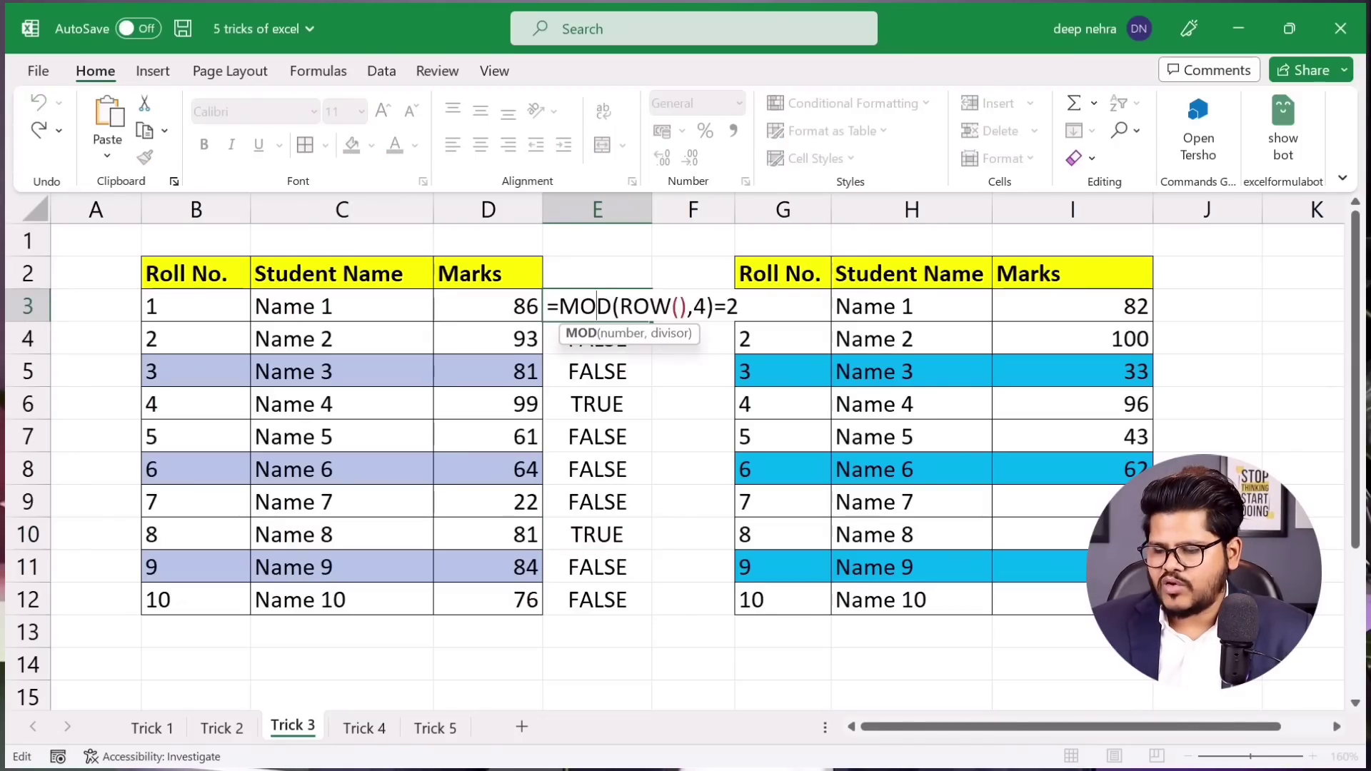
{"action": "left_click_drag", "start_coordinate": [548, 305], "coordinate": [739, 306]}
{"action": "left_click", "coordinate": [788, 327]}
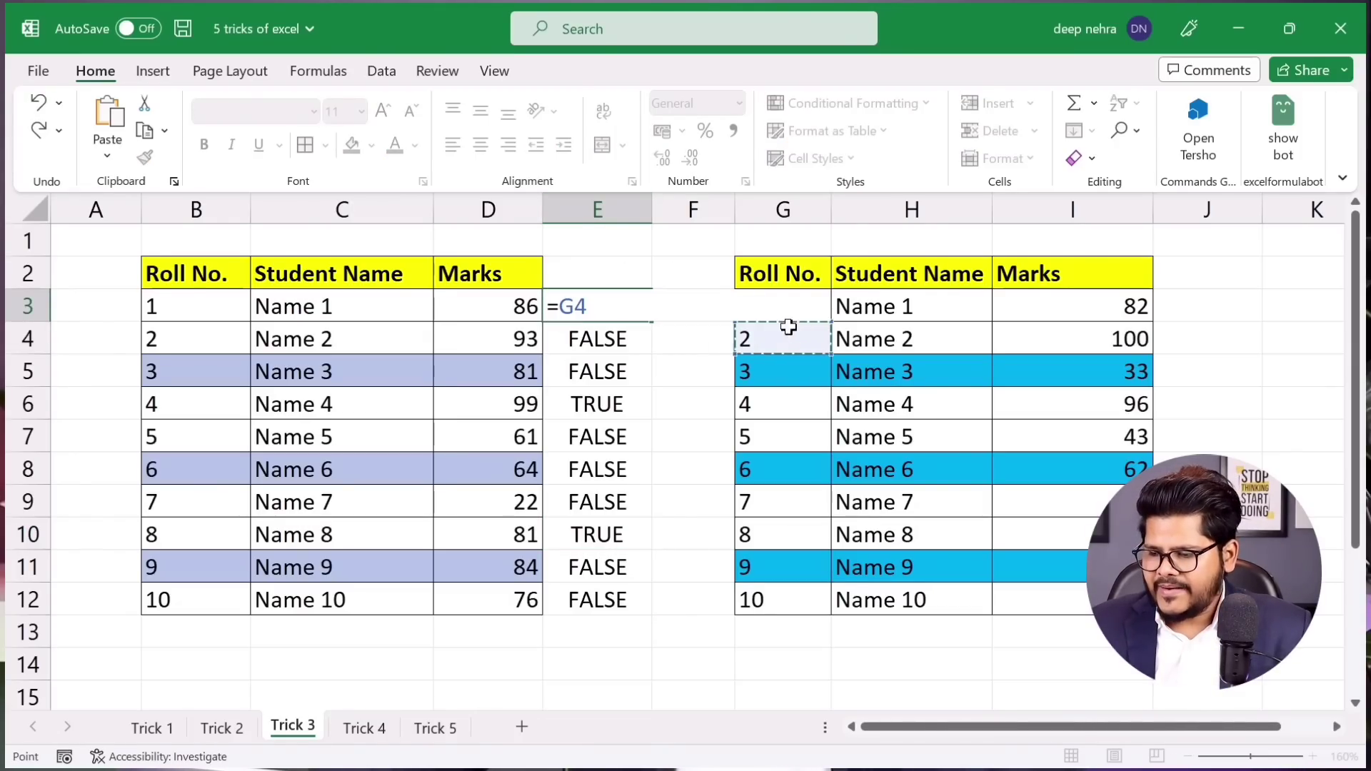
{"action": "key", "text": "Escape"}
{"action": "left_click_drag", "start_coordinate": [781, 311], "coordinate": [1067, 584]}
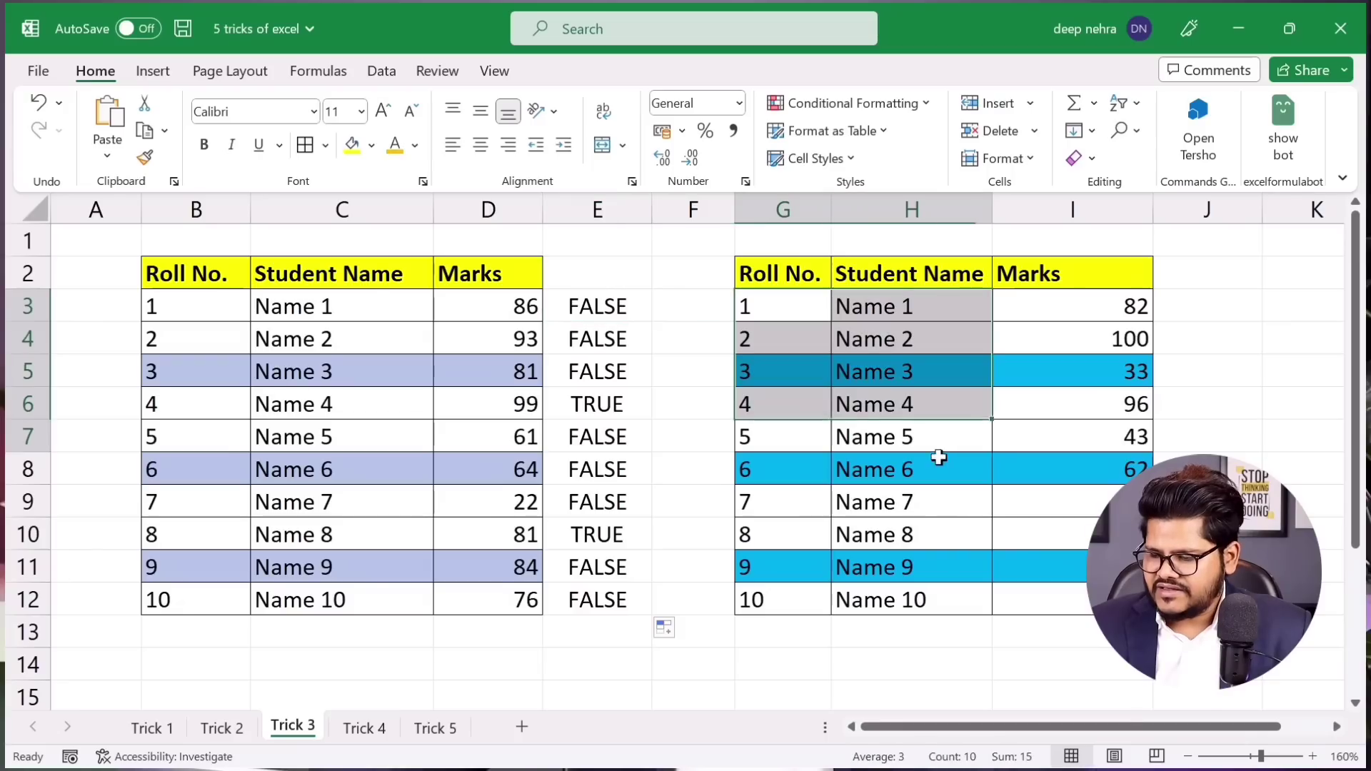
Reapply the MOD highlighting rule through the Conditional Formatting Rules Manager
{"action": "left_click", "coordinate": [918, 104]}
{"action": "left_click", "coordinate": [836, 454]}
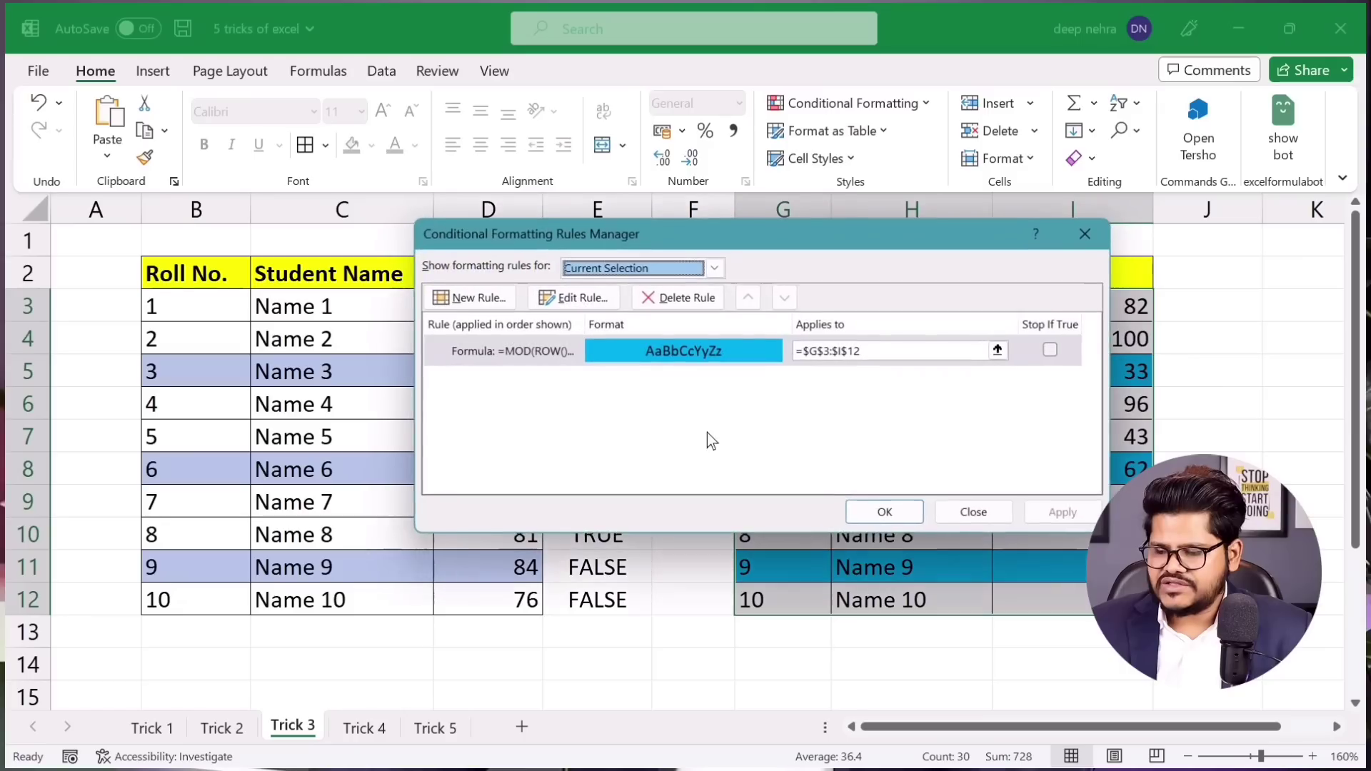
{"action": "double_click", "coordinate": [530, 361]}
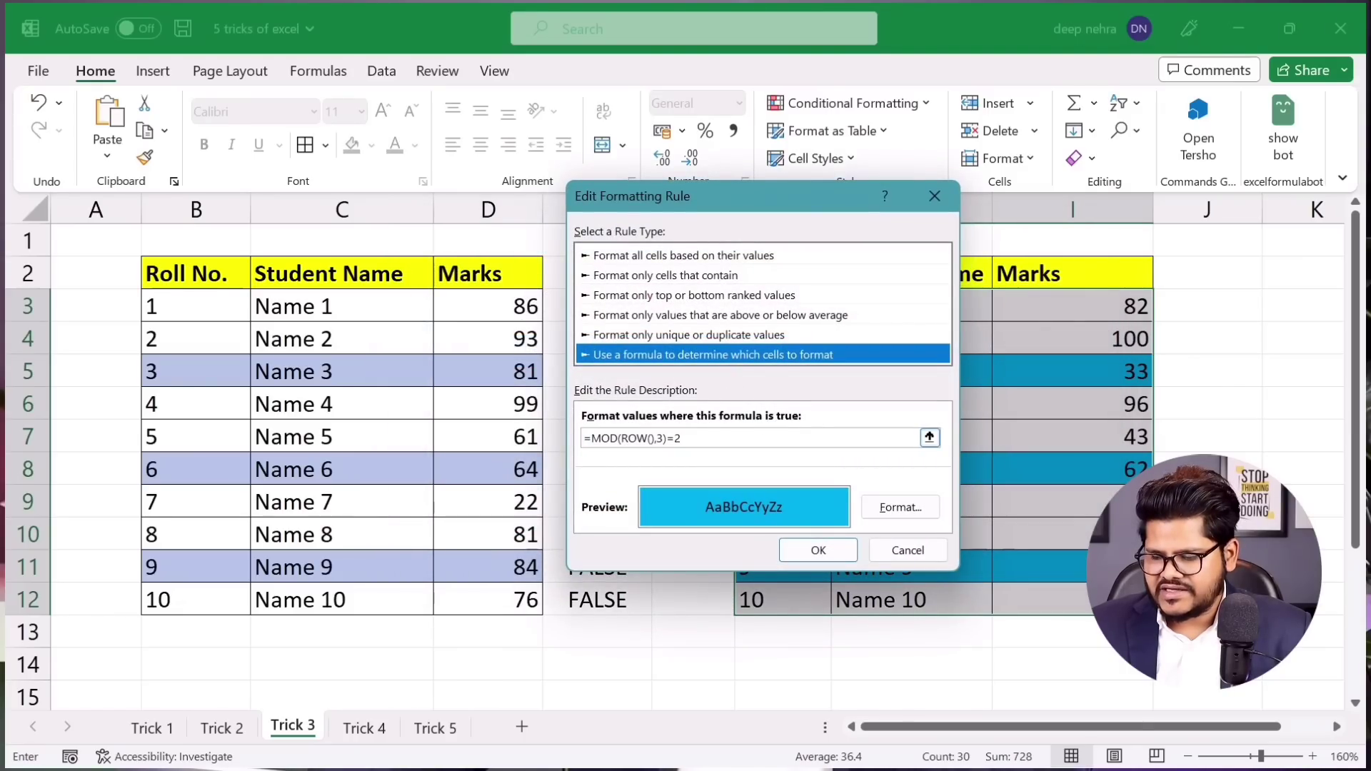
{"action": "left_click", "coordinate": [818, 549]}
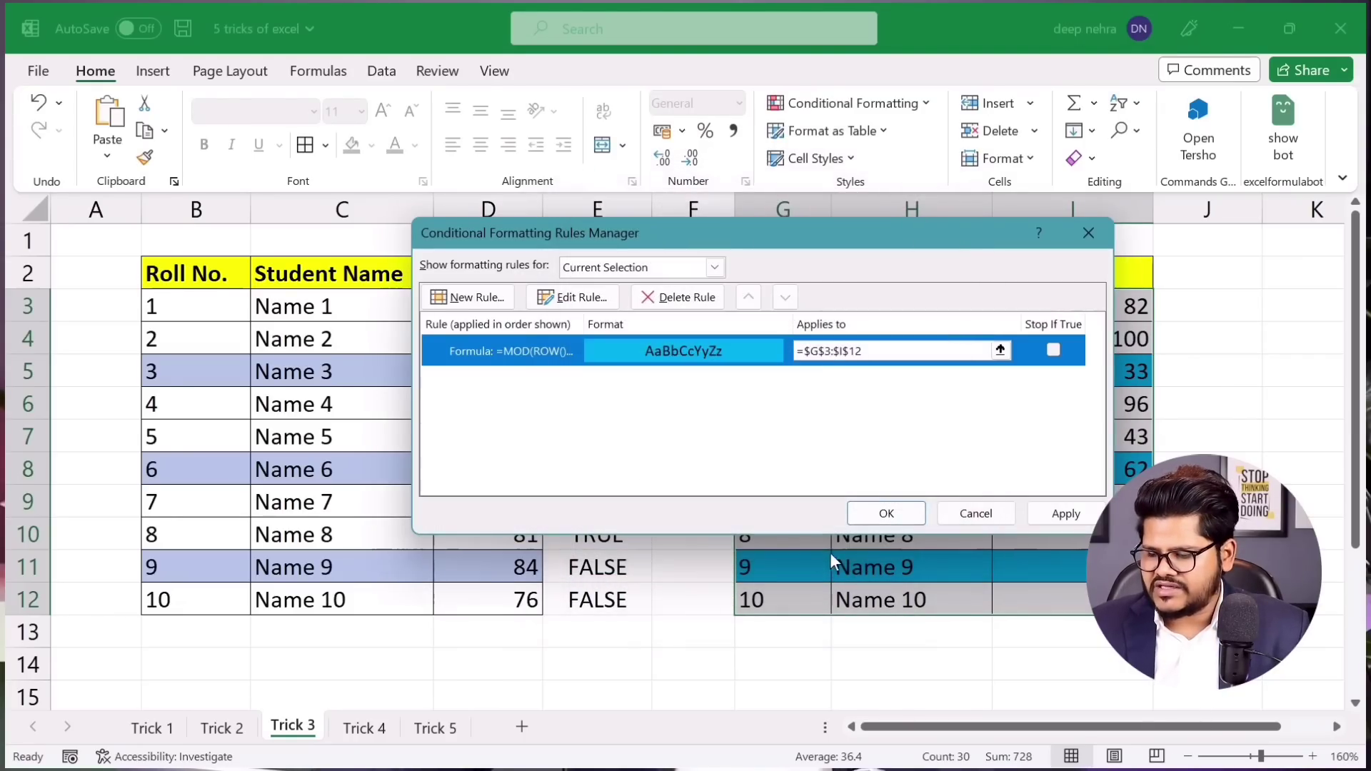
{"action": "left_click", "coordinate": [872, 512]}
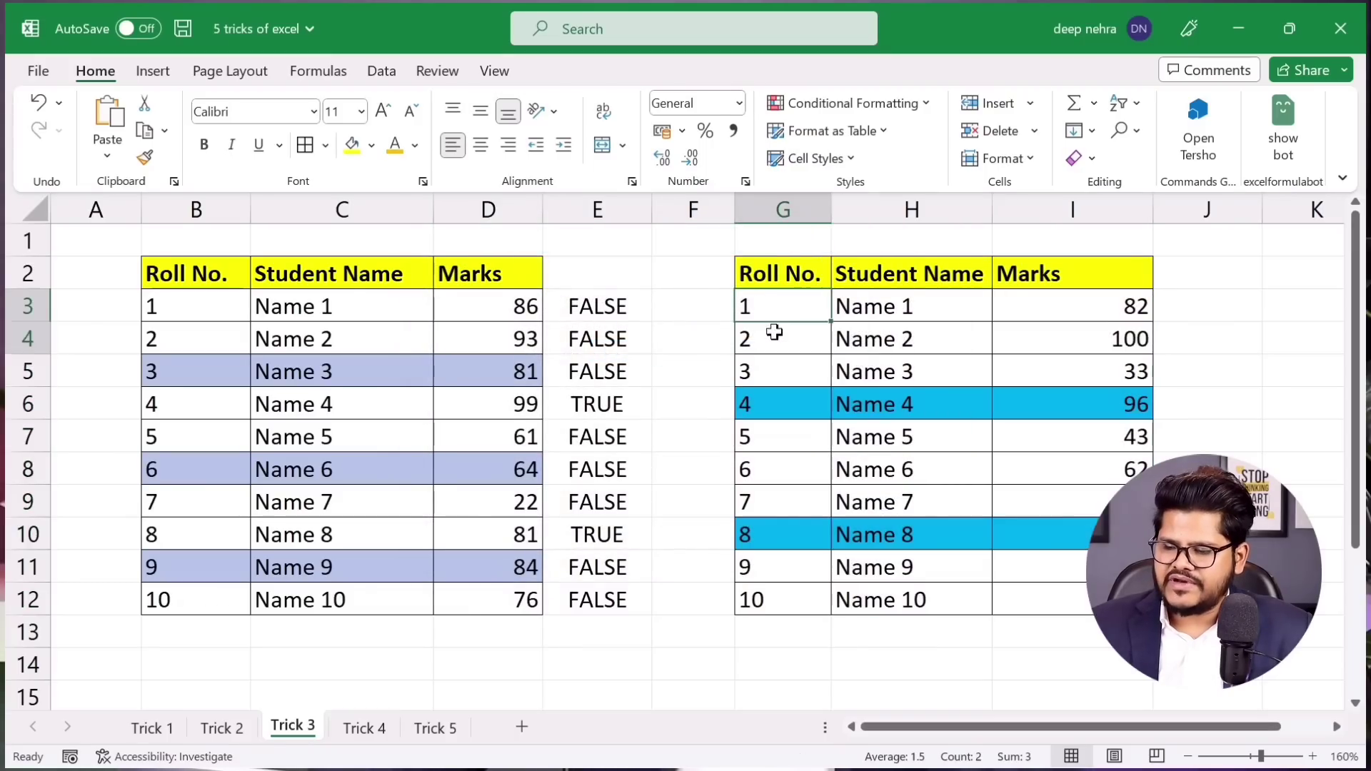
Point out the highlighted rows for roll numbers 4 and 8
{"action": "left_click_drag", "start_coordinate": [774, 334], "coordinate": [774, 392]}
{"action": "left_click", "coordinate": [774, 403]}
{"action": "left_click", "coordinate": [758, 537]}
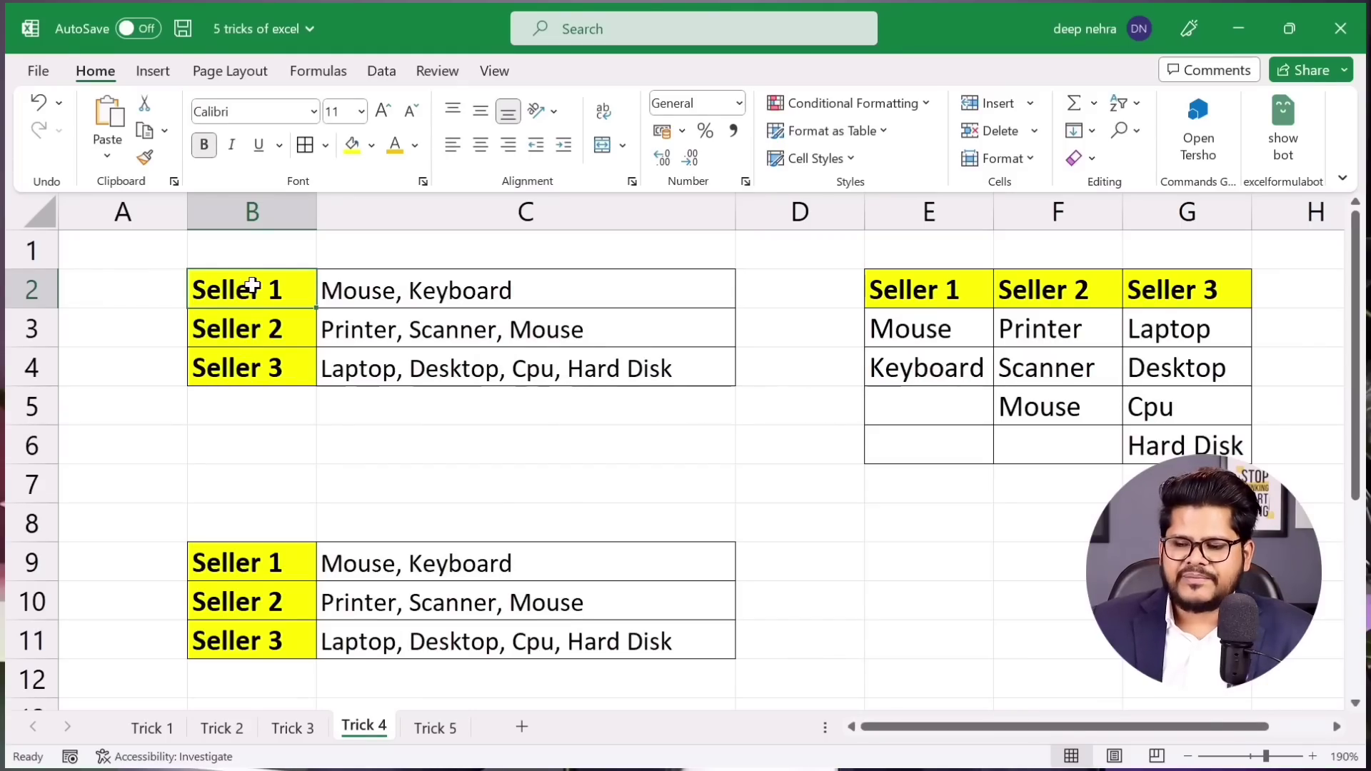
{"action": "left_click_drag", "start_coordinate": [255, 291], "coordinate": [251, 331]}
{"action": "left_click", "coordinate": [249, 365]}
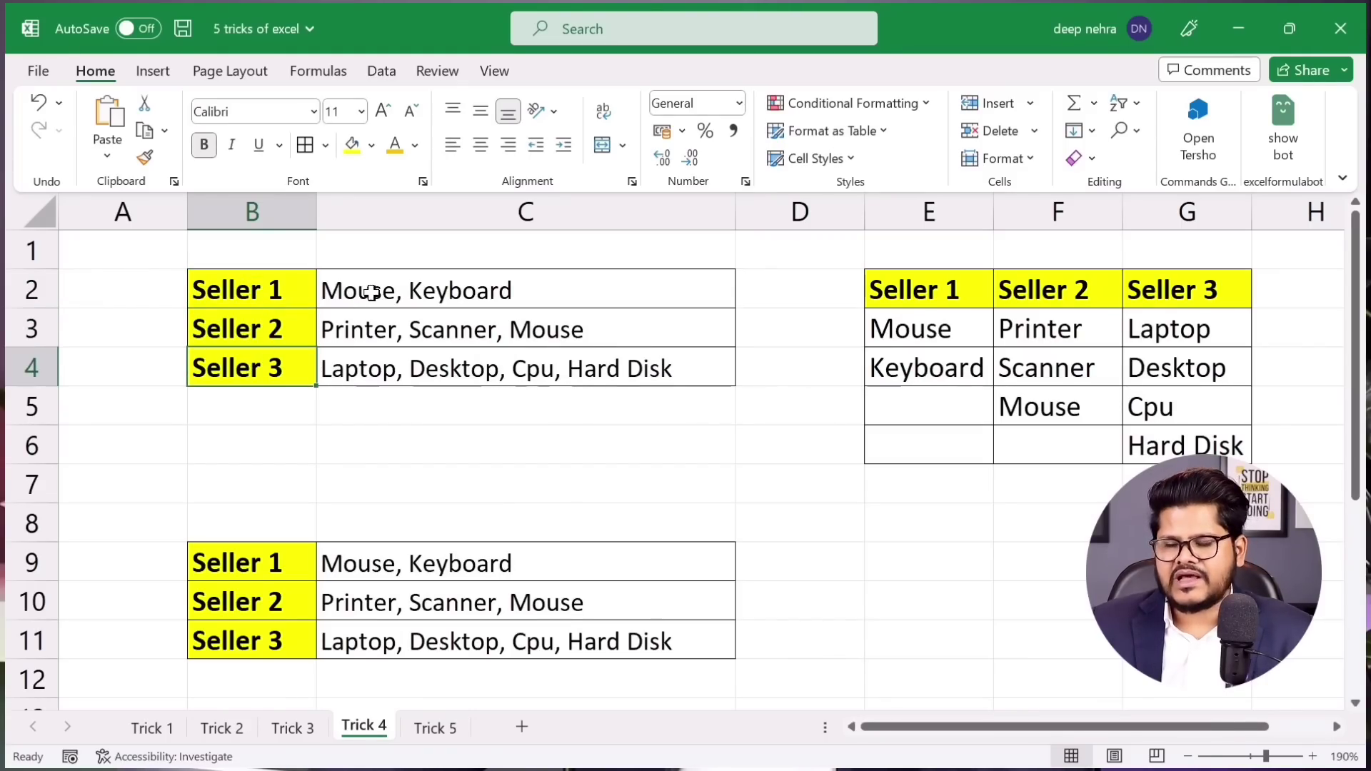
{"action": "left_click", "coordinate": [470, 297]}
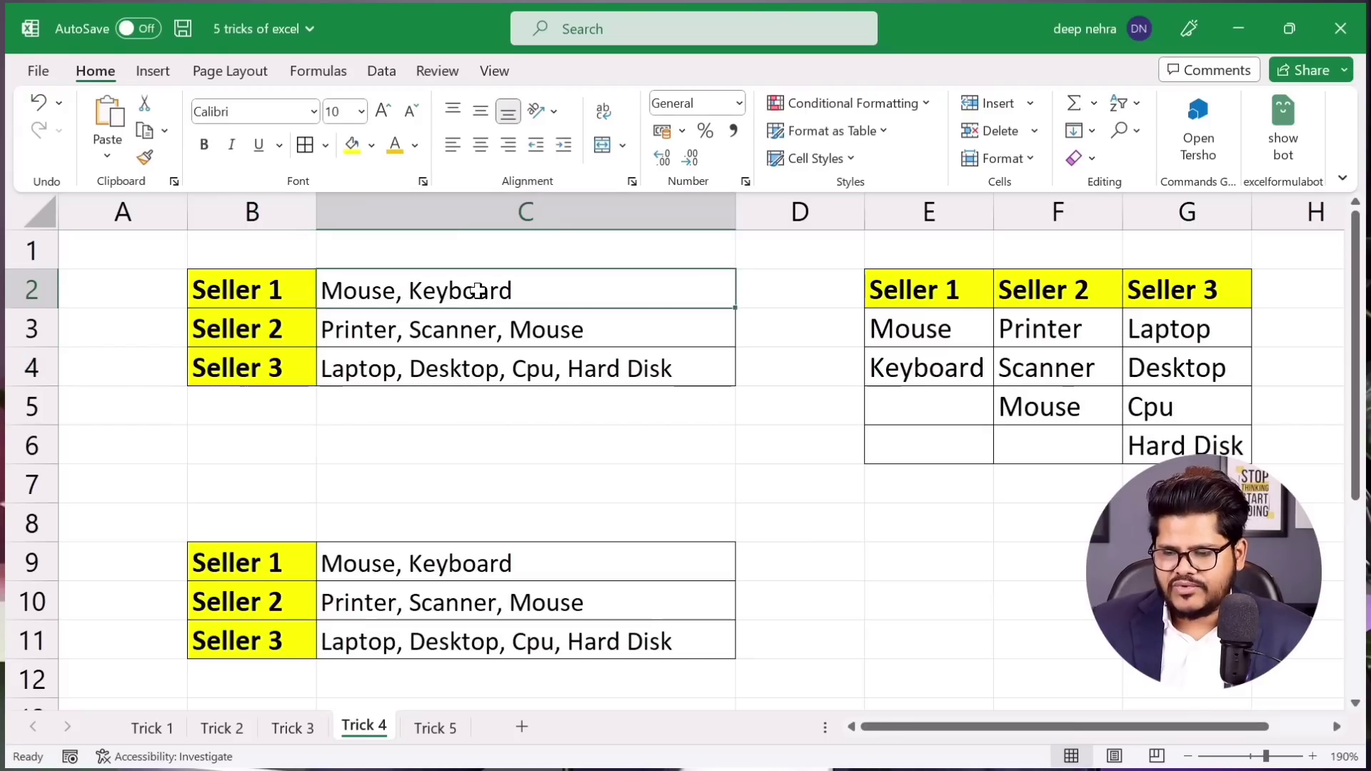
{"action": "left_click", "coordinate": [376, 335]}
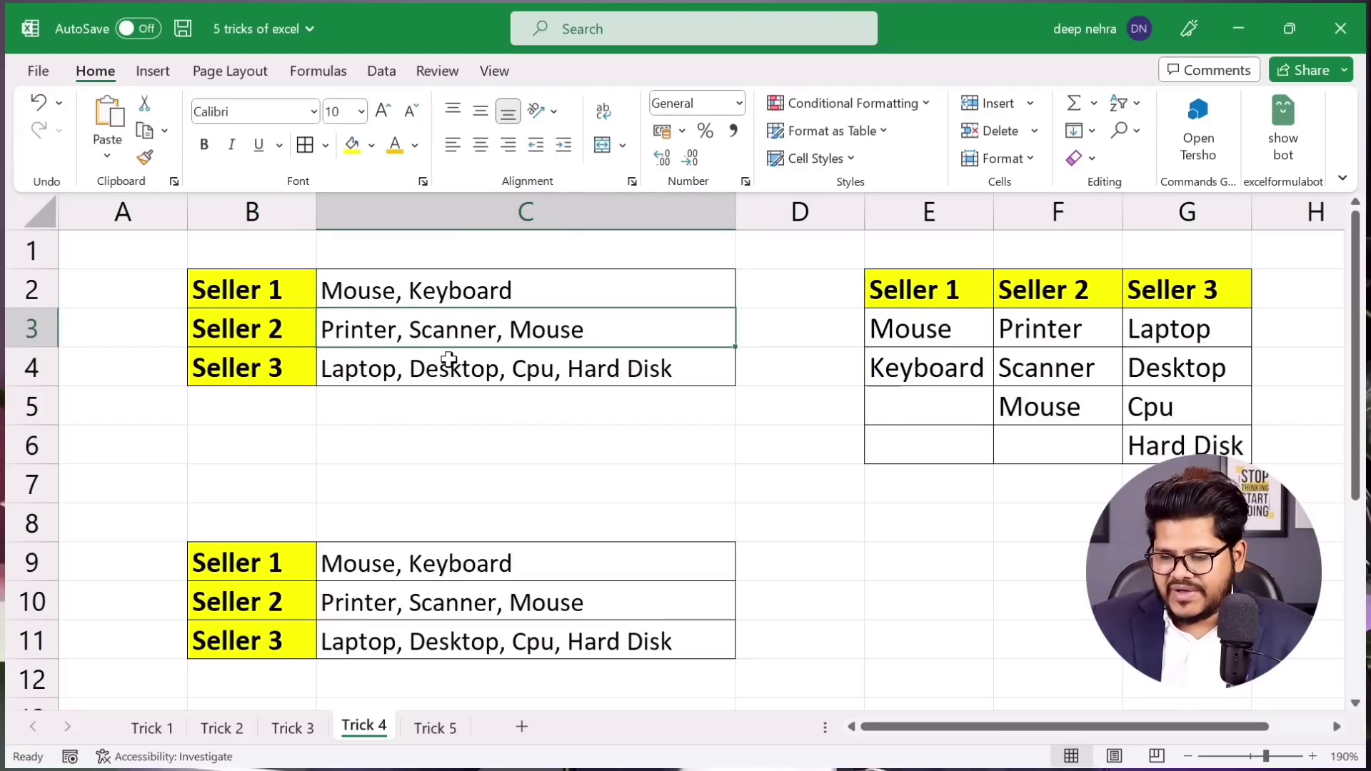
{"action": "left_click_drag", "start_coordinate": [931, 294], "coordinate": [930, 392]}
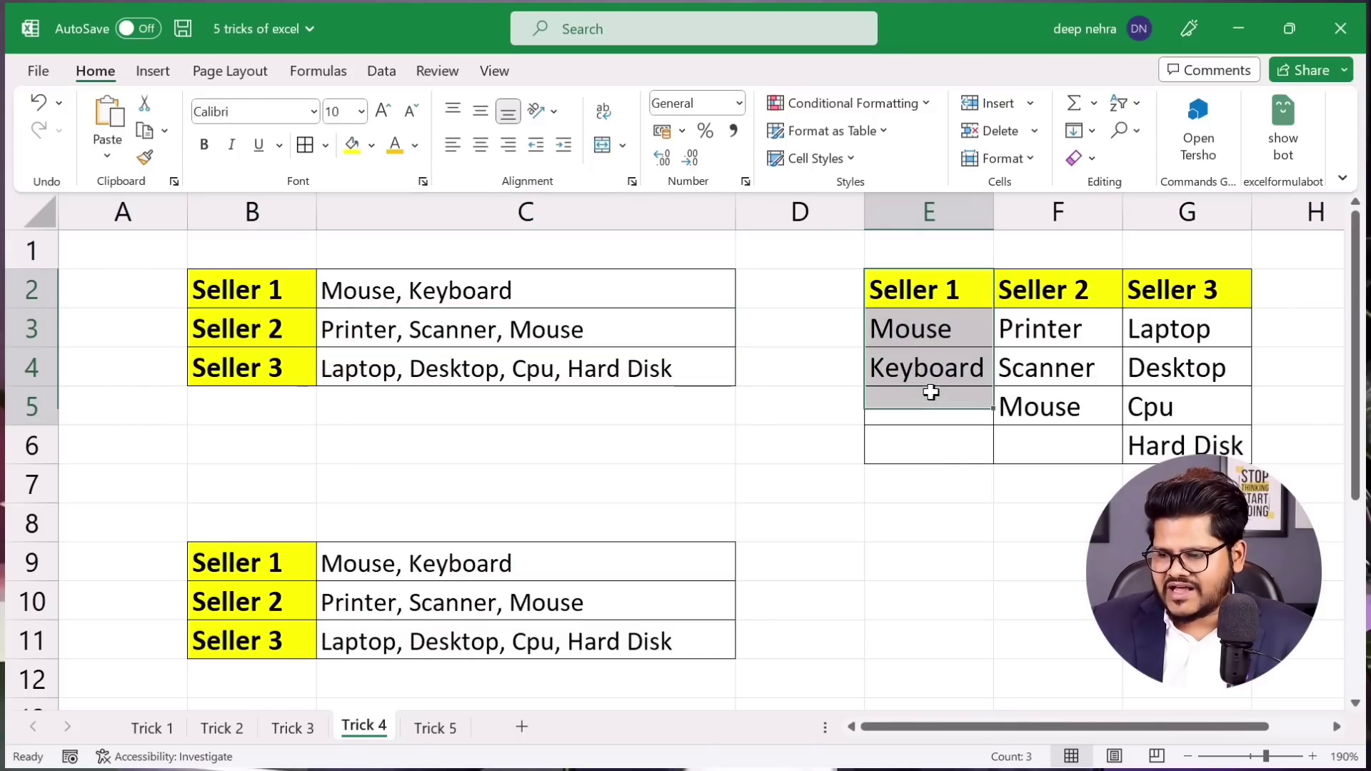
{"action": "left_click", "coordinate": [483, 294]}
{"action": "left_click", "coordinate": [474, 318]}
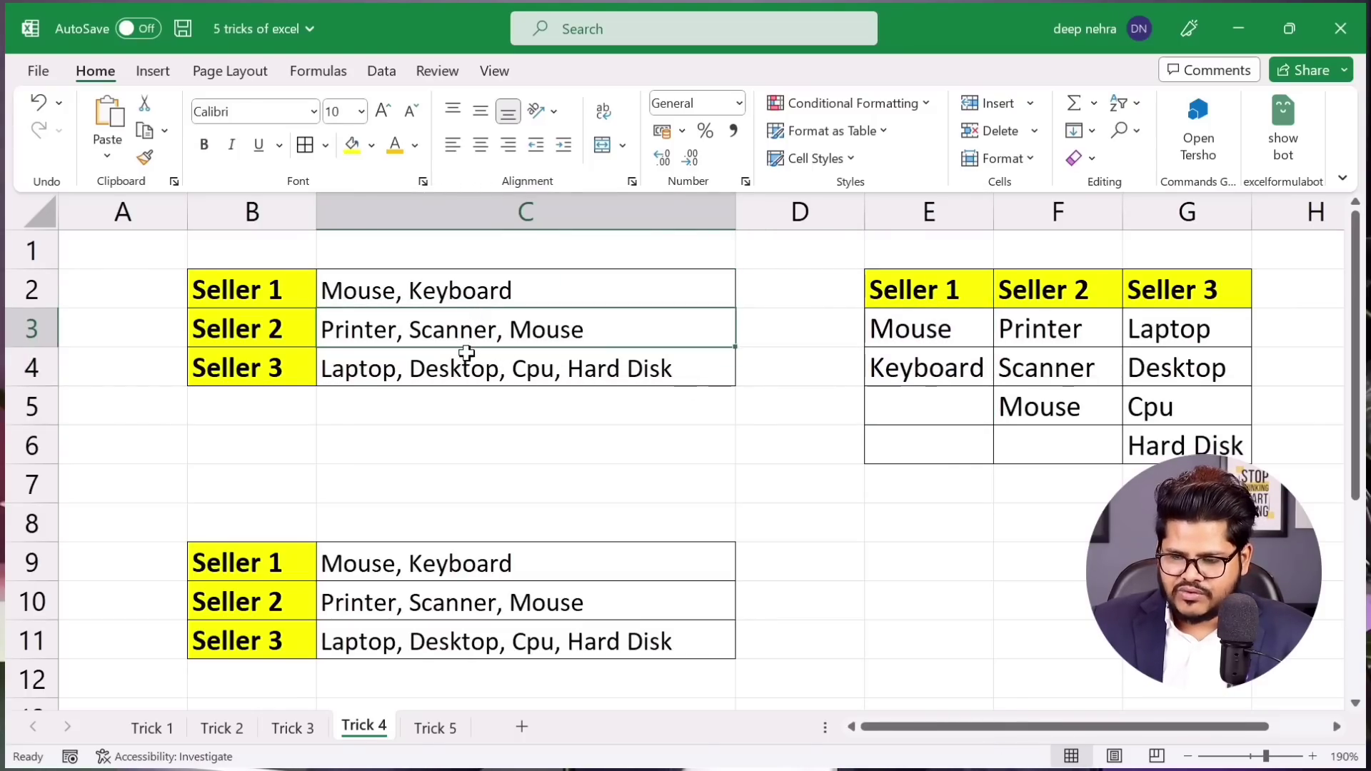
{"action": "left_click", "coordinate": [910, 330]}
{"action": "left_click_drag", "start_coordinate": [907, 362], "coordinate": [1024, 316]}
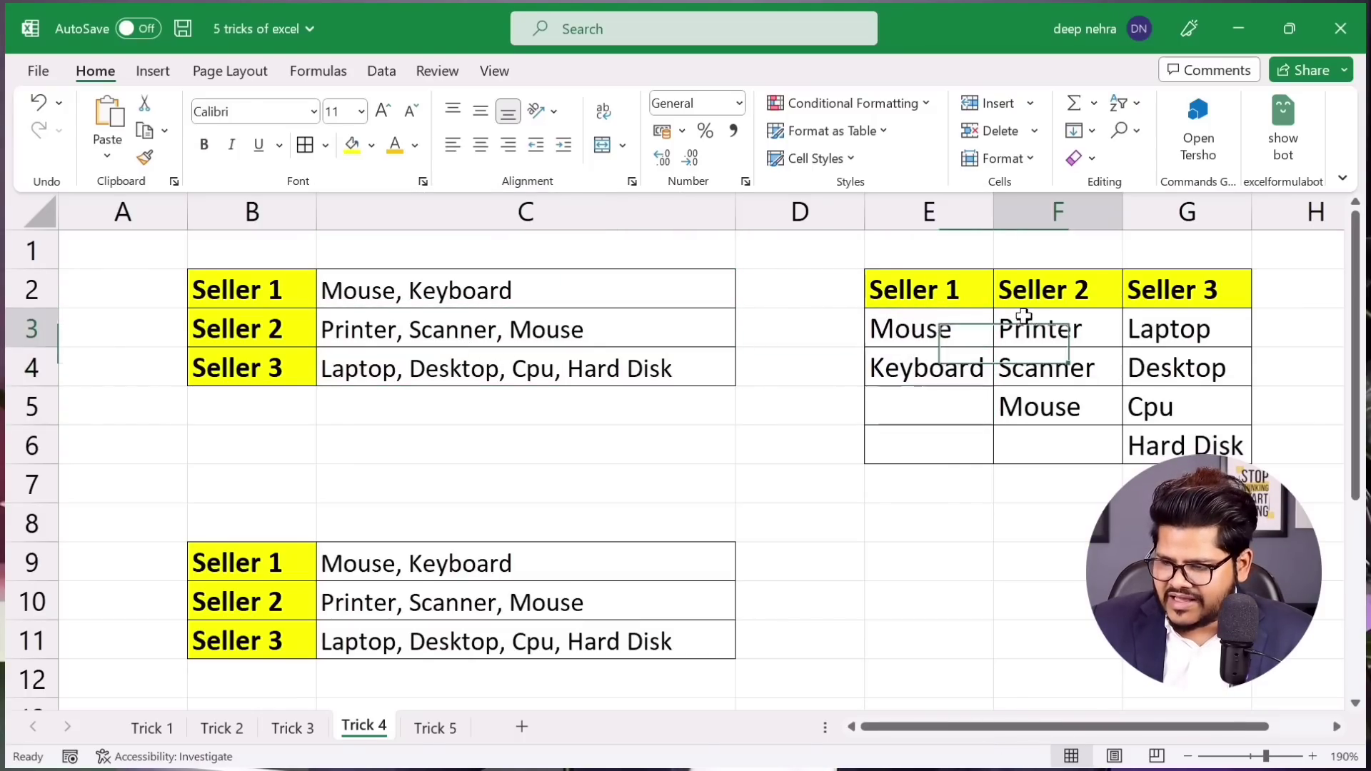
{"action": "left_click", "coordinate": [1151, 341]}
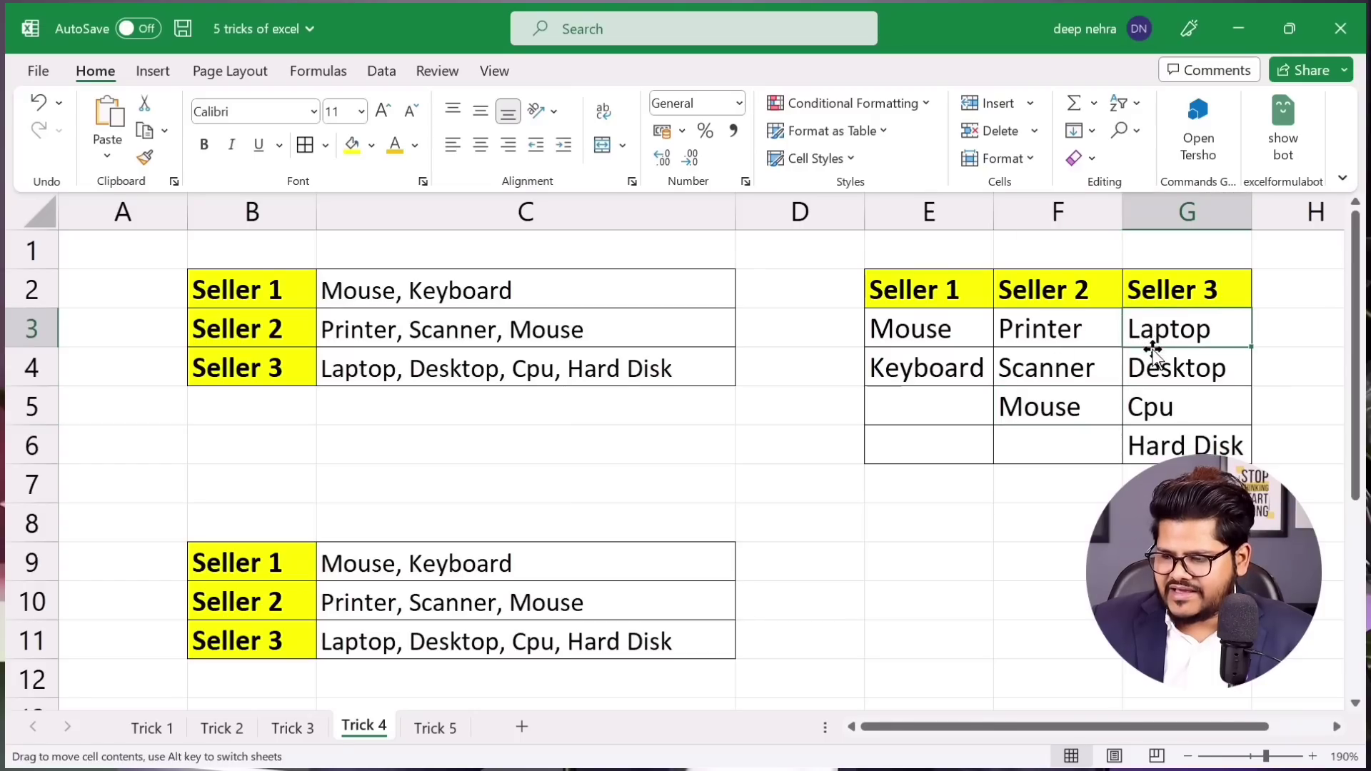
{"action": "left_click", "coordinate": [1156, 368]}
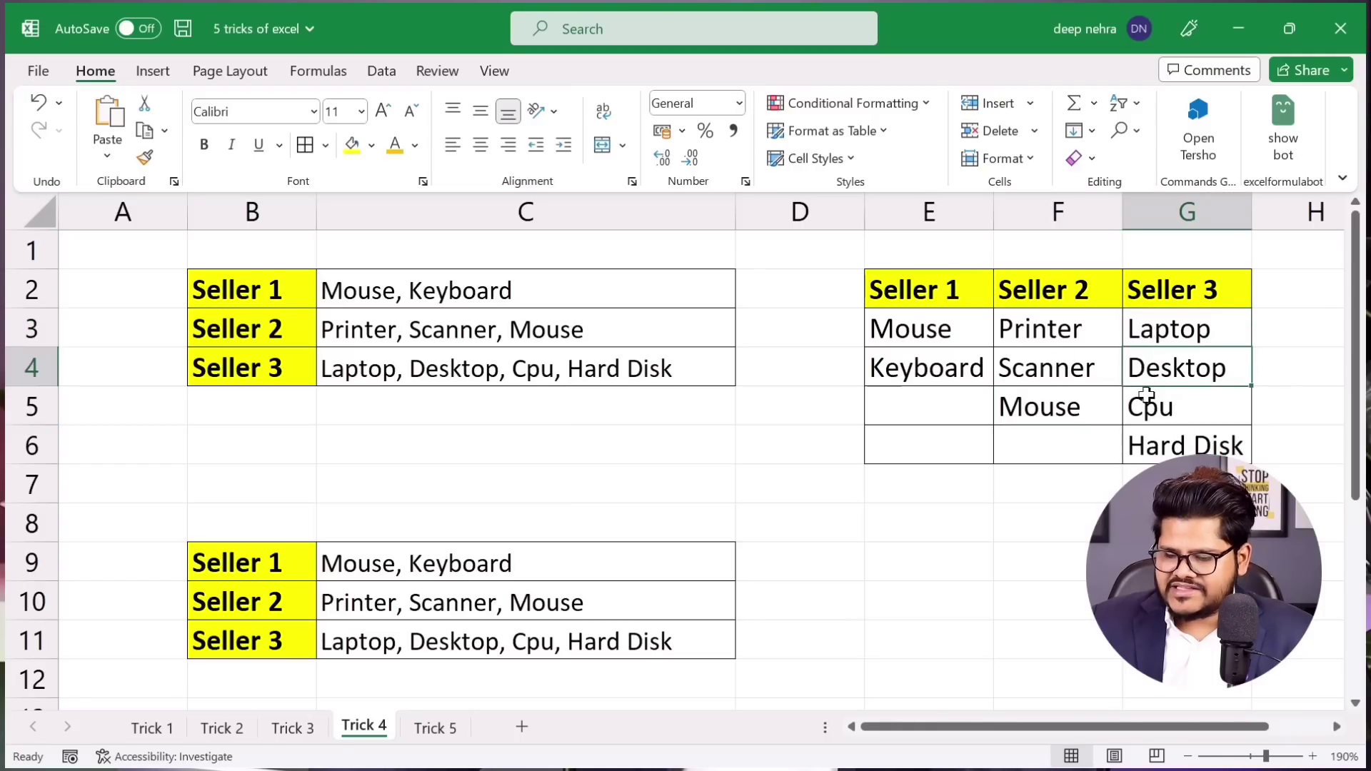
{"action": "left_click", "coordinate": [477, 569]}
{"action": "left_click", "coordinate": [456, 596]}
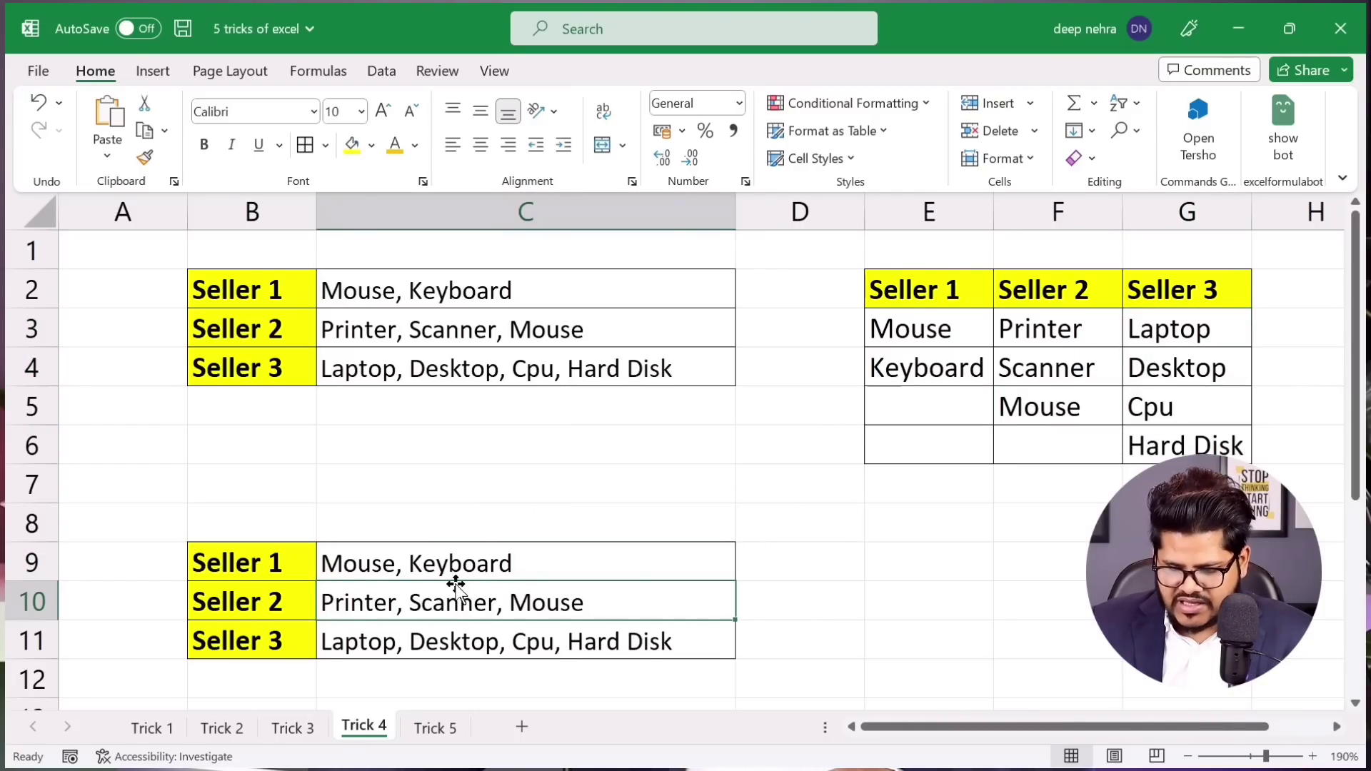
{"action": "left_click", "coordinate": [468, 569]}
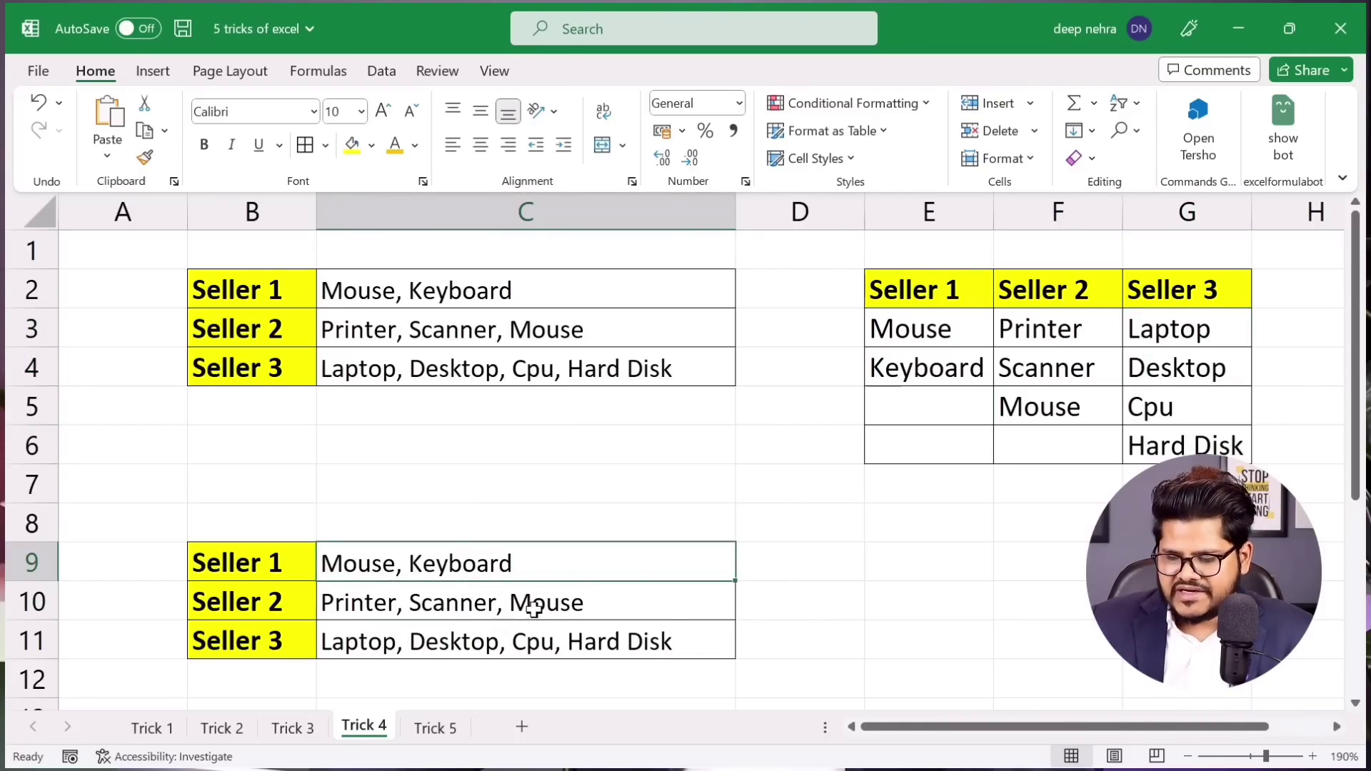
{"action": "left_click", "coordinate": [600, 608]}
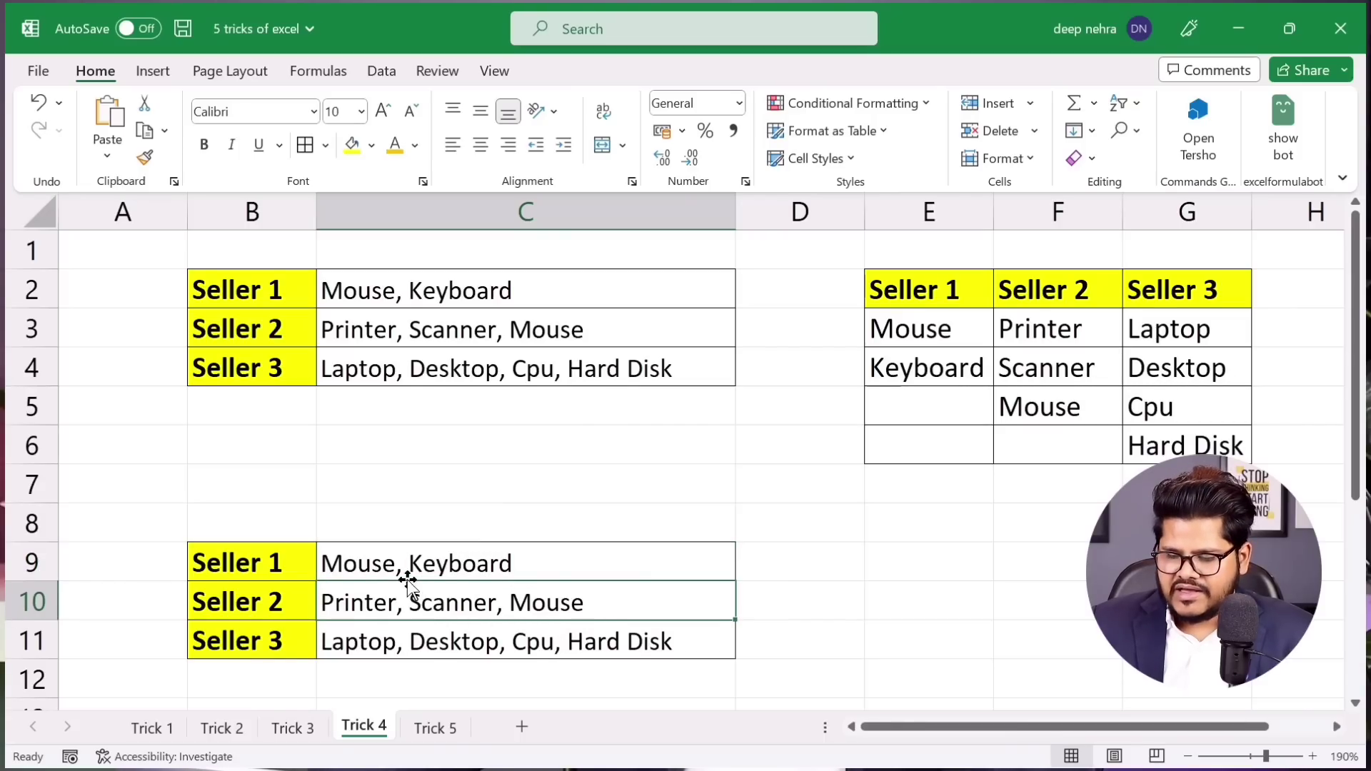
{"action": "left_click_drag", "start_coordinate": [403, 571], "coordinate": [401, 627]}
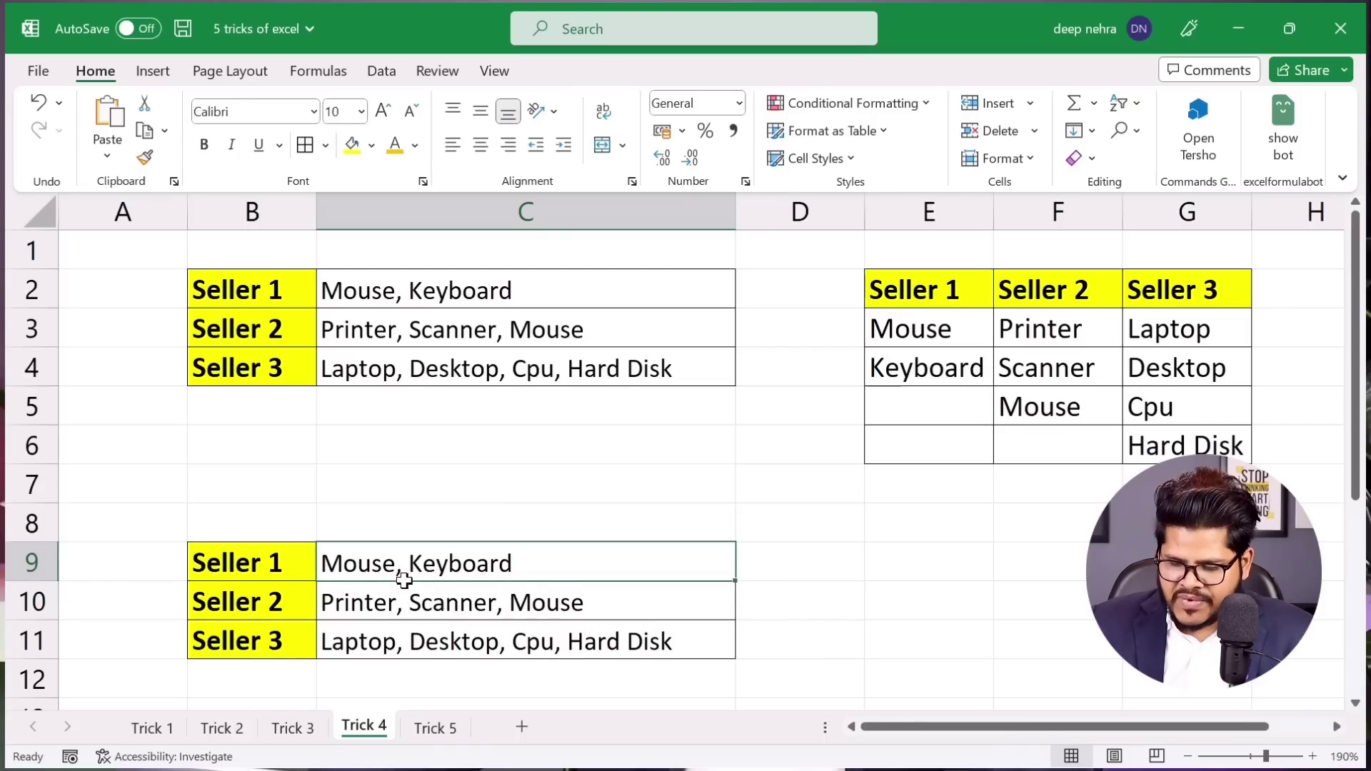
Split the C9:C11 product lists at commas with Text to Columns
{"action": "left_click", "coordinate": [382, 71]}
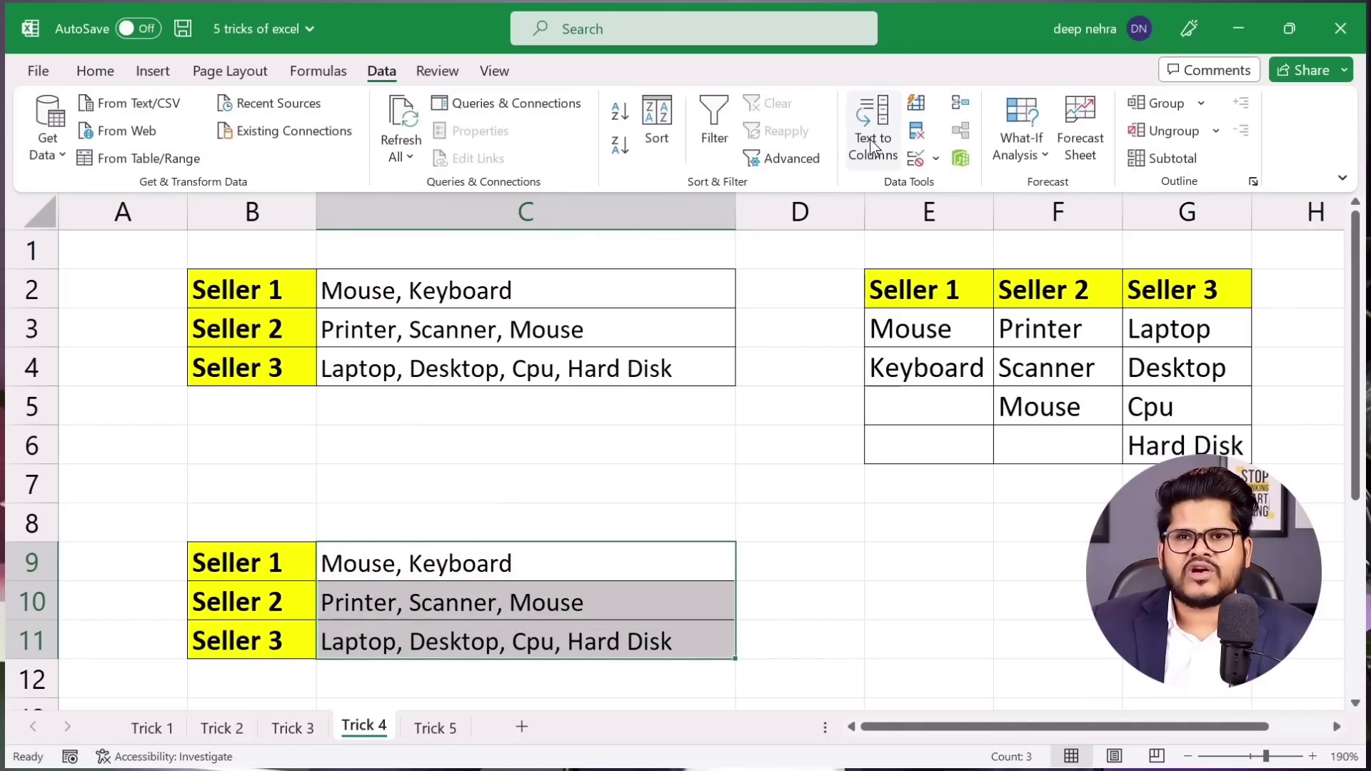
{"action": "left_click", "coordinate": [869, 139]}
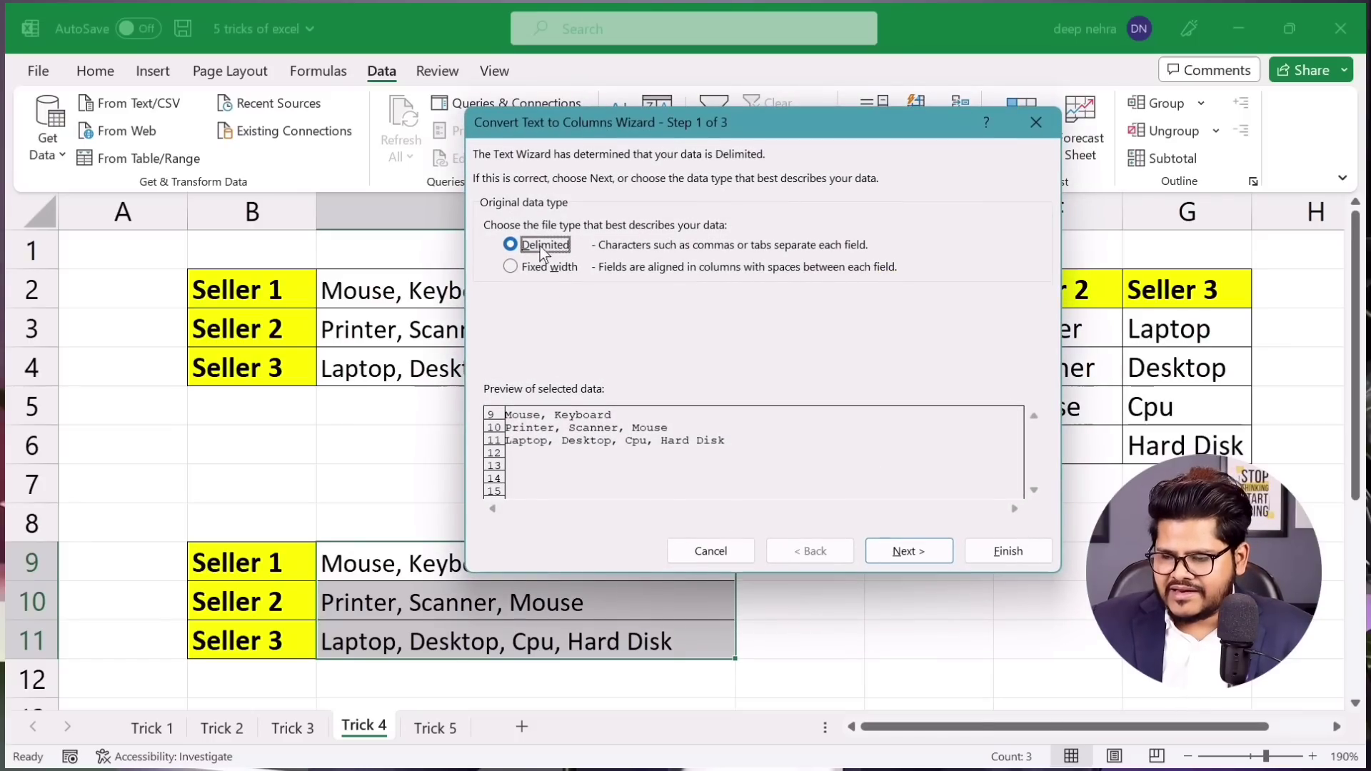
{"action": "left_click", "coordinate": [892, 559]}
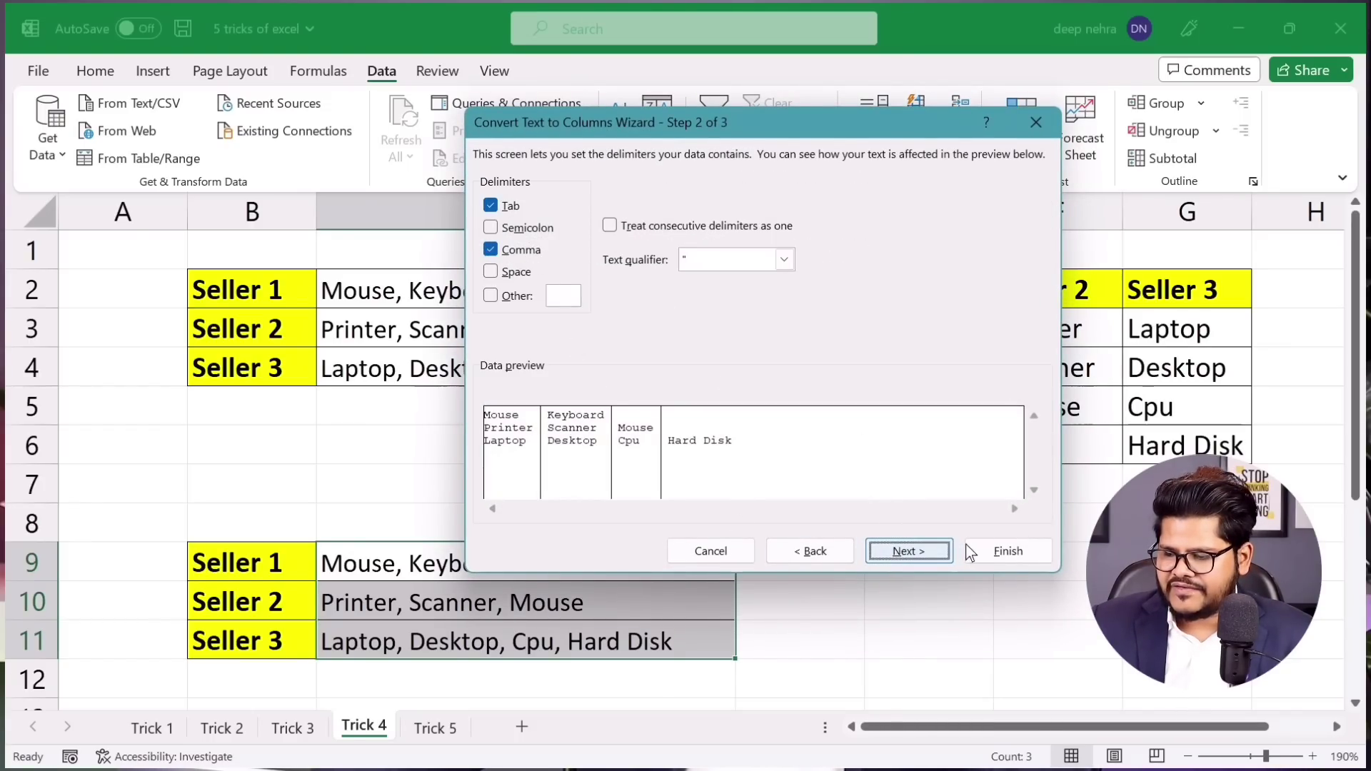
{"action": "left_click", "coordinate": [1000, 551]}
Check that Keyboard and Desktop now sit in their own cells, and select B9:F11
{"action": "left_click", "coordinate": [444, 571]}
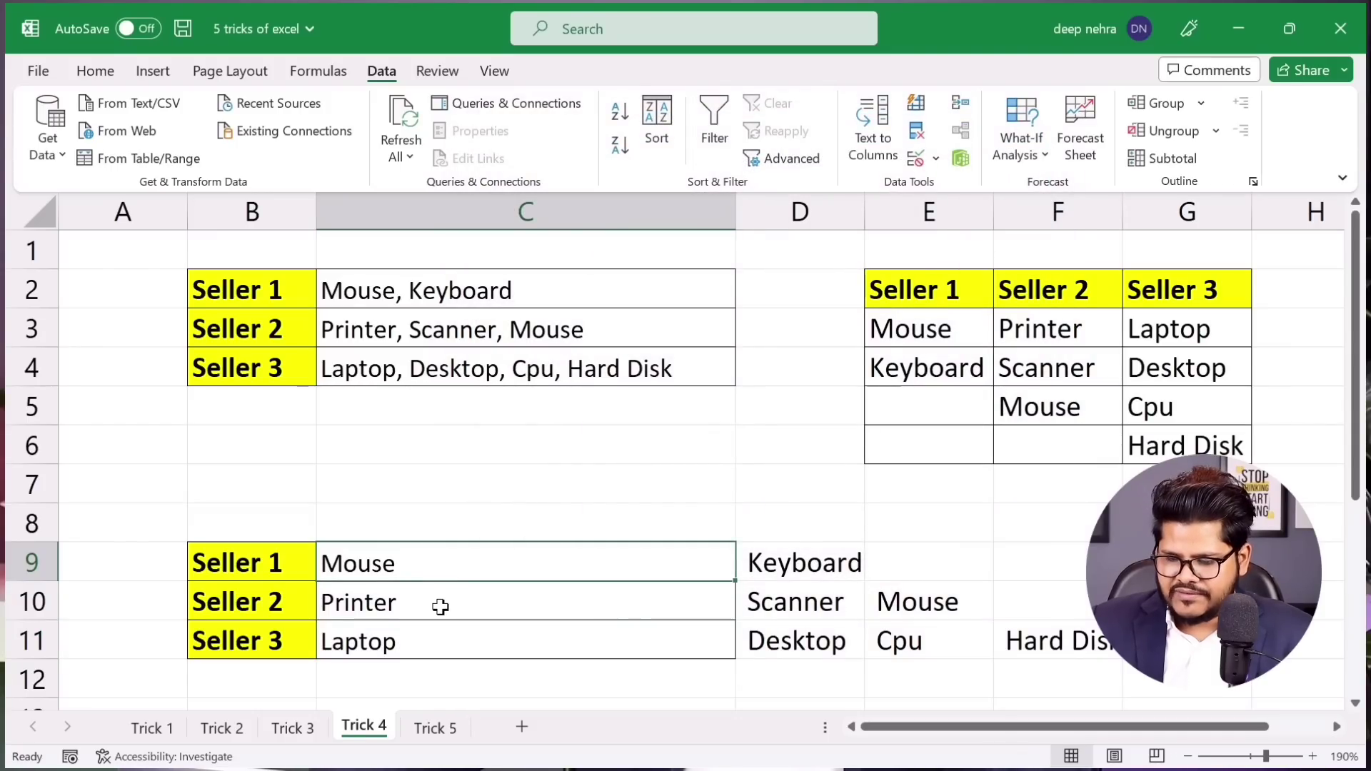
{"action": "left_click", "coordinate": [793, 564]}
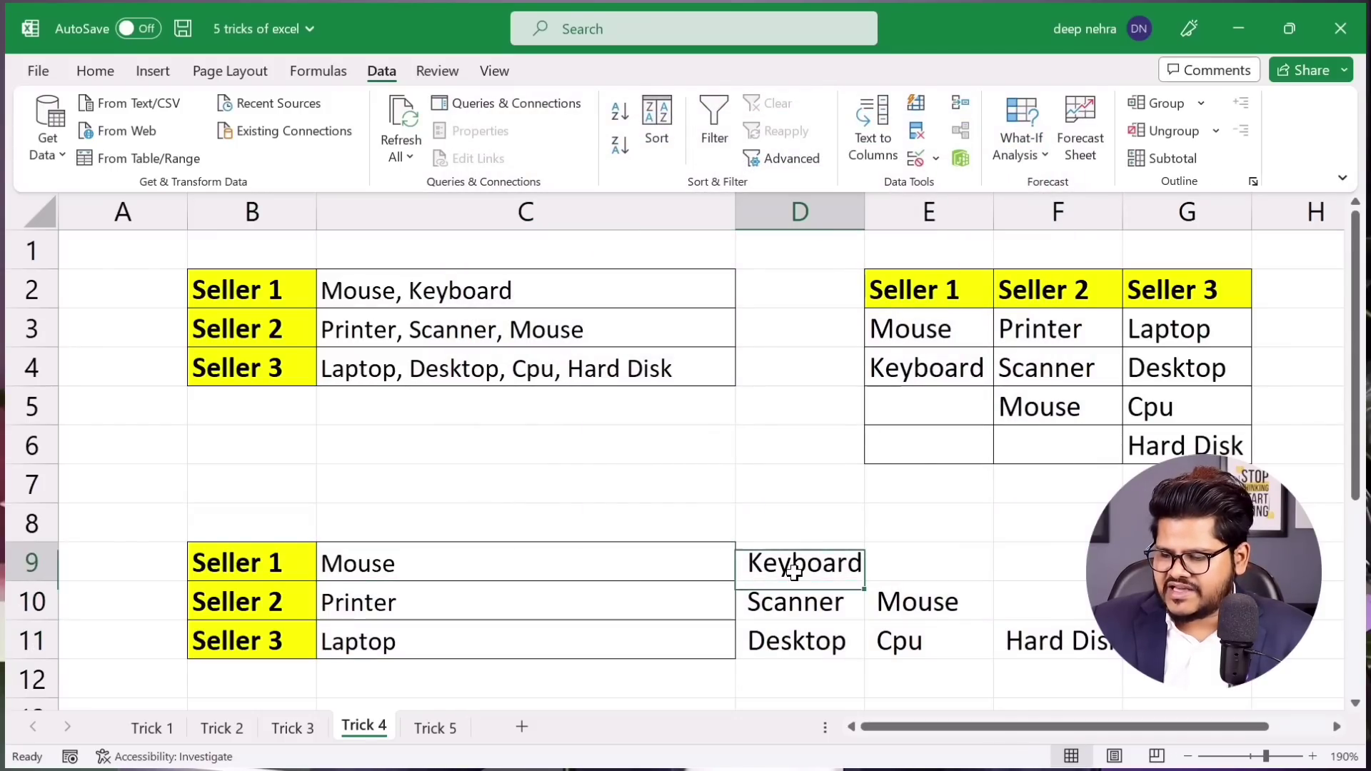
{"action": "left_click", "coordinate": [798, 637]}
{"action": "left_click_drag", "start_coordinate": [271, 562], "coordinate": [1046, 647]}
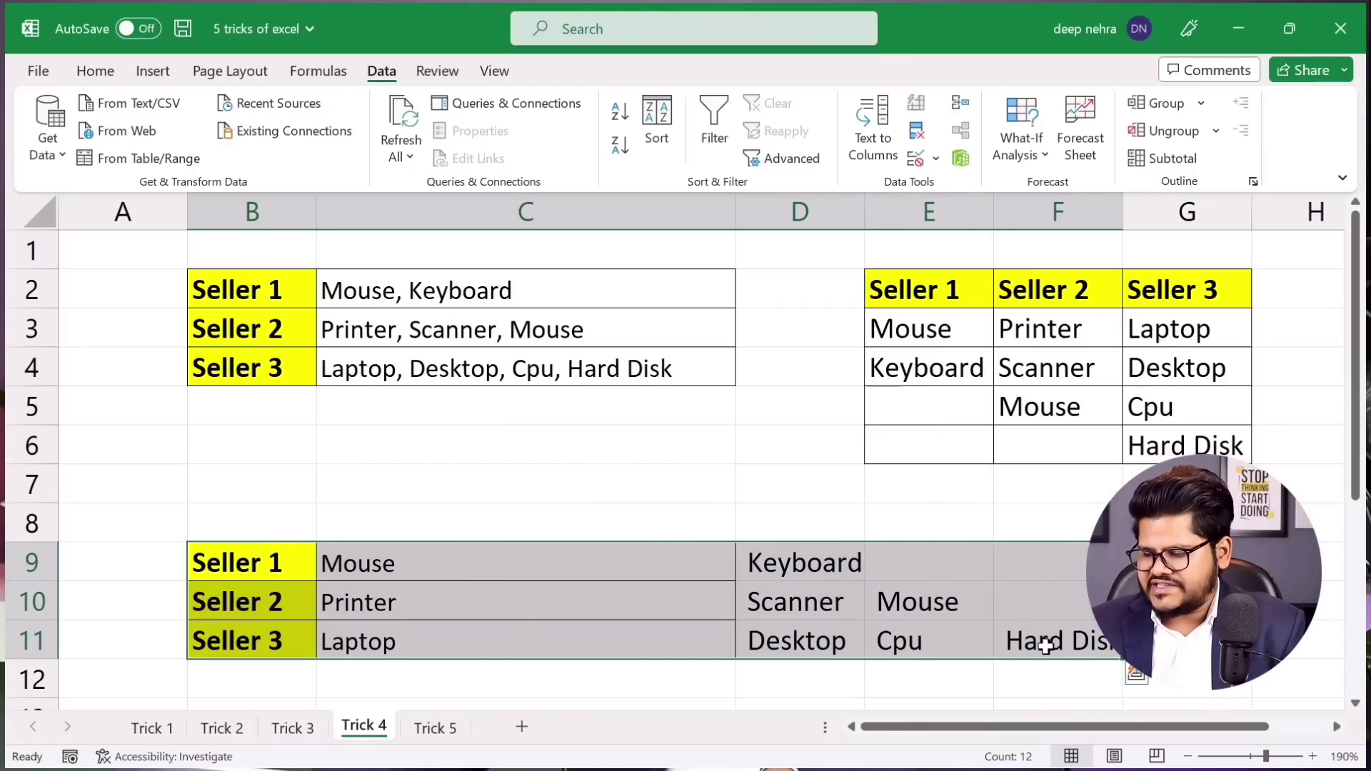
Copy B9:F11 and paste it transposed into B3 of a new sheet
{"action": "key", "text": "ctrl+c"}
{"action": "scroll", "coordinate": [835, 514], "scroll_direction": "down", "scroll_amount": 3}
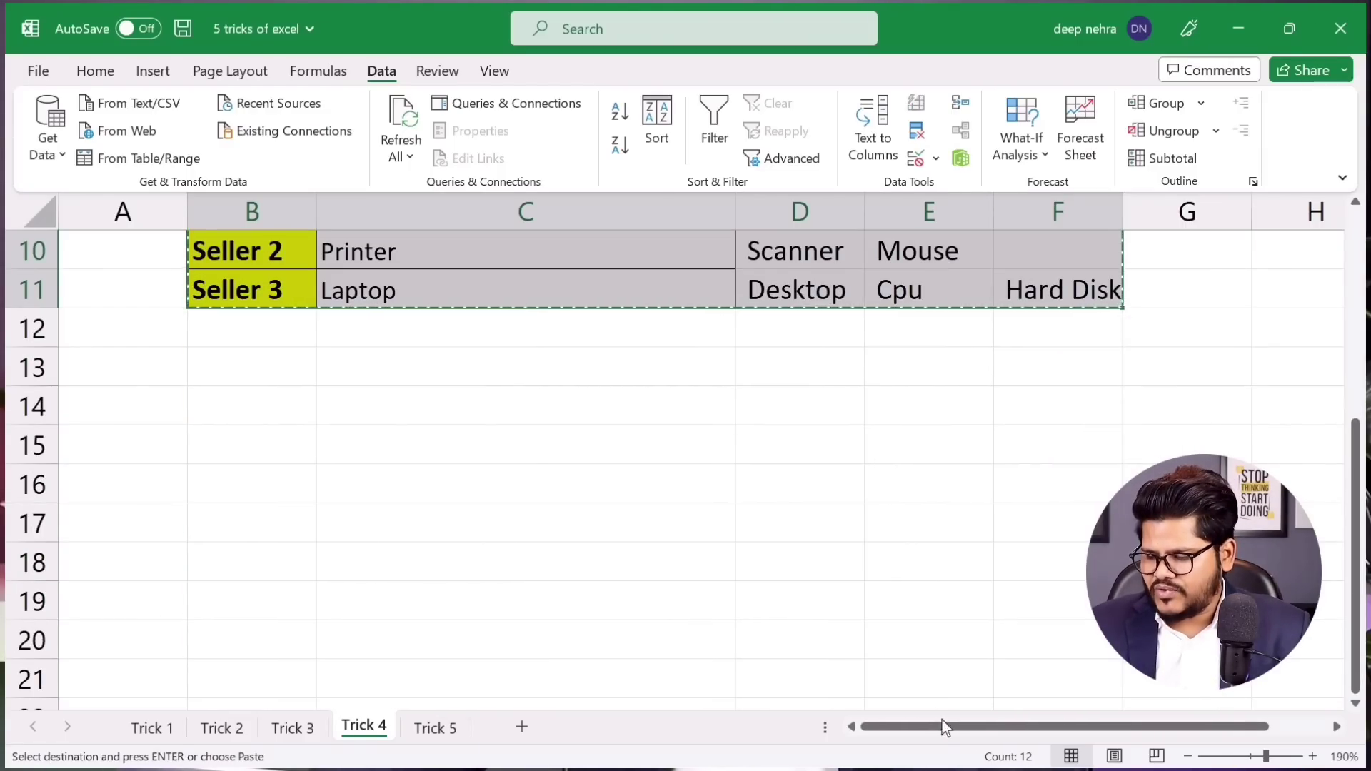
{"action": "left_click", "coordinate": [522, 727]}
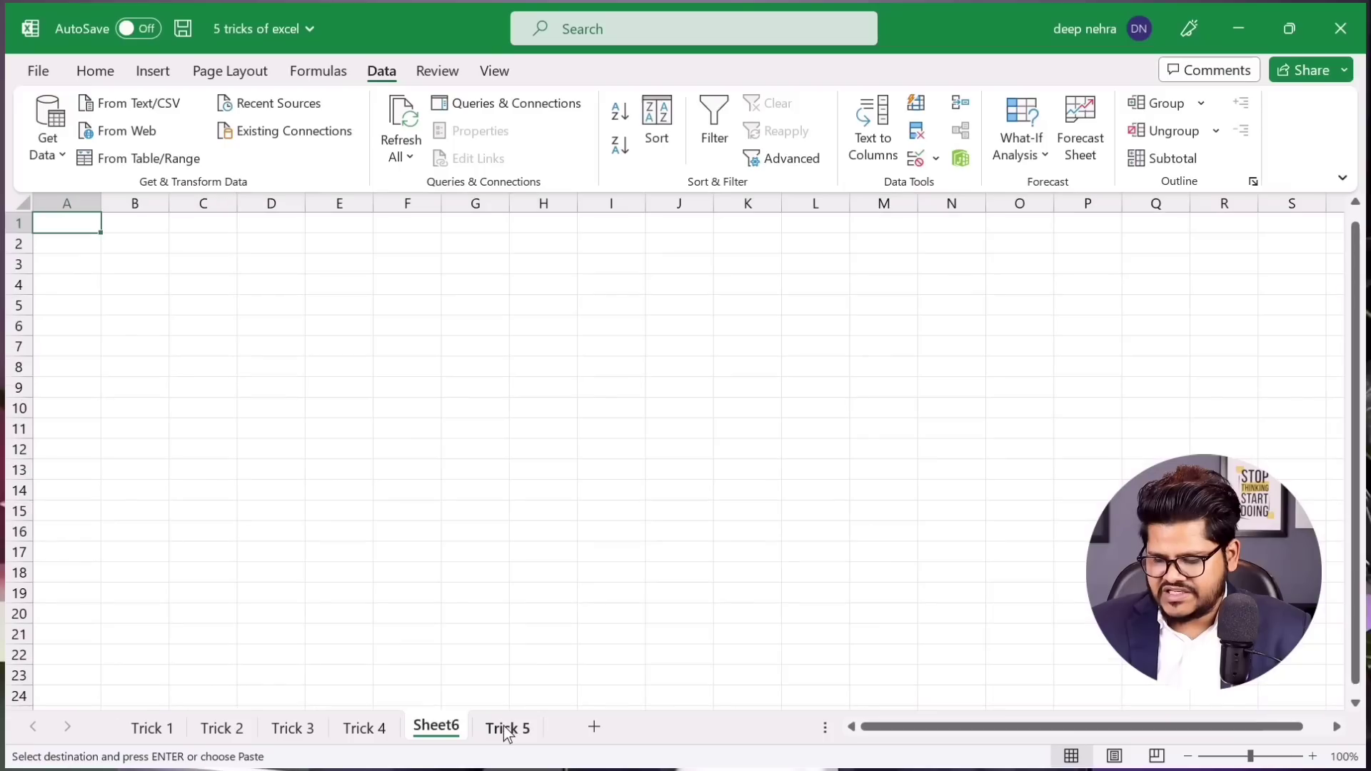
{"action": "left_click", "coordinate": [160, 270]}
{"action": "right_click", "coordinate": [157, 272]}
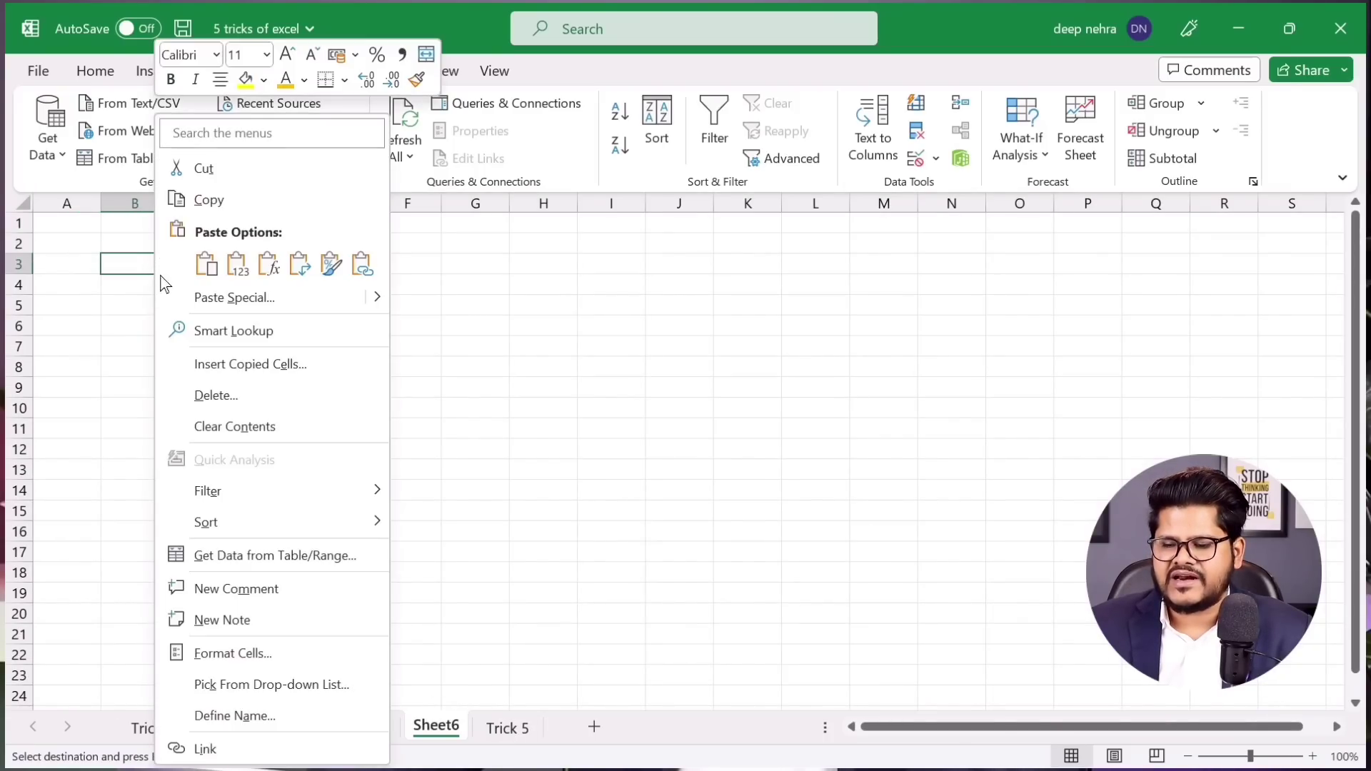
{"action": "left_click", "coordinate": [241, 295]}
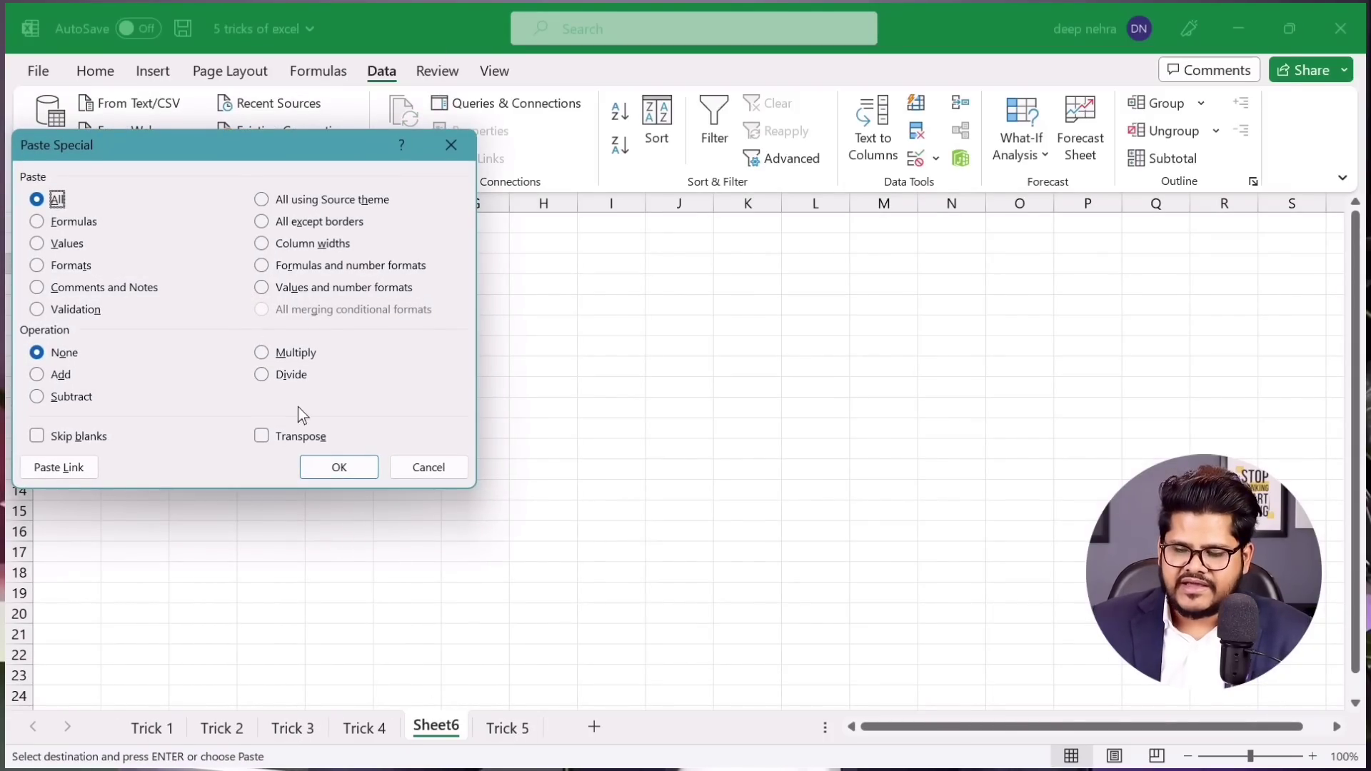
{"action": "left_click", "coordinate": [332, 471]}
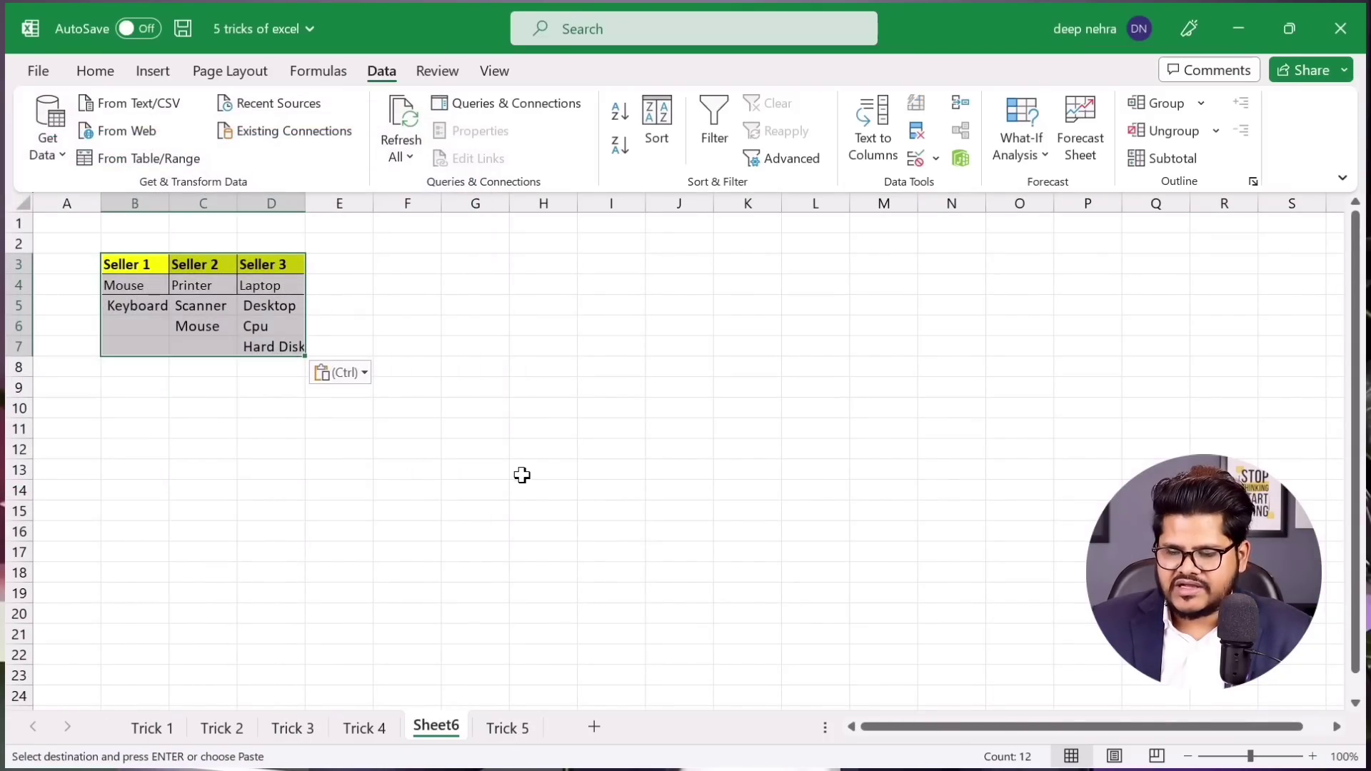
{"action": "left_click", "coordinate": [521, 471]}
Select the transposed seller table B3:D7
{"action": "scroll", "coordinate": [529, 465], "scroll_direction": "up", "scroll_amount": 4, "text": "ctrl"}
{"action": "scroll", "coordinate": [530, 466], "scroll_direction": "up", "scroll_amount": 1, "text": "ctrl"}
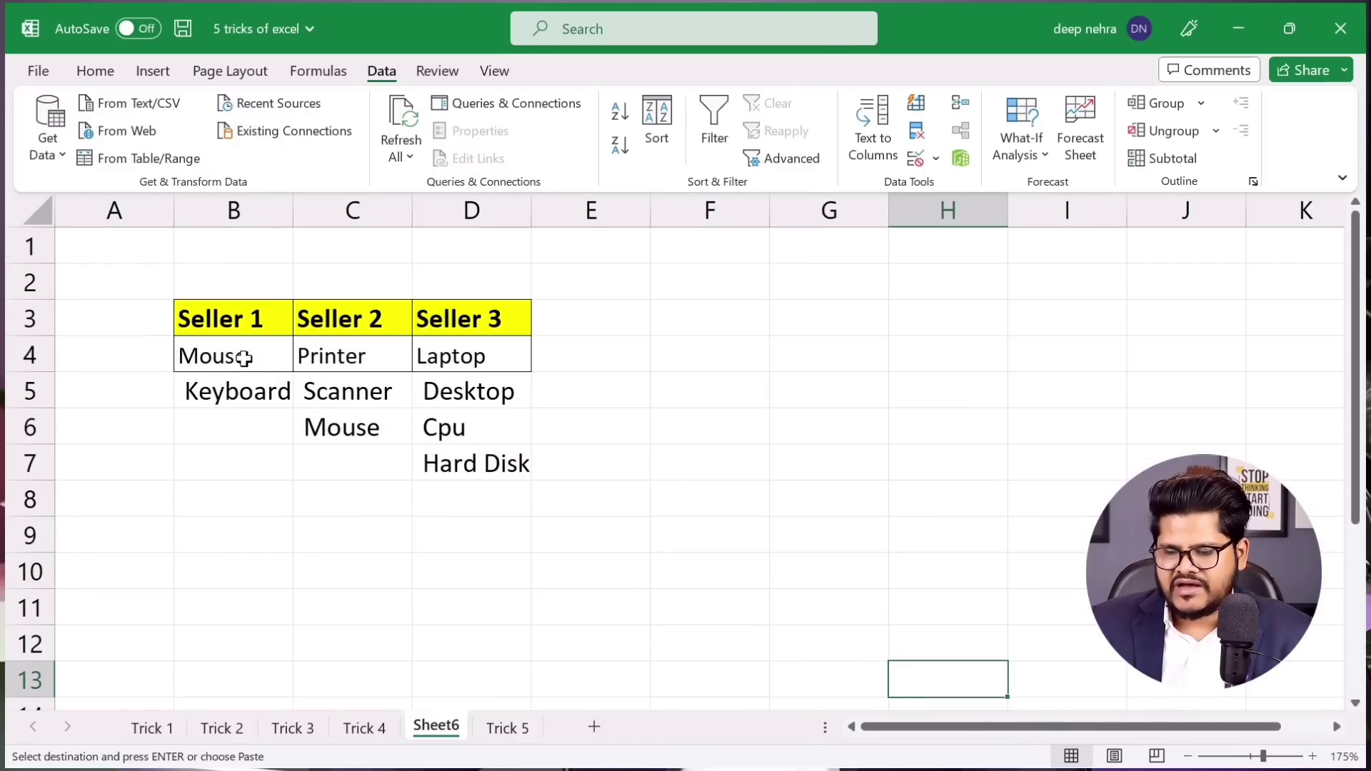
{"action": "left_click_drag", "start_coordinate": [244, 358], "coordinate": [322, 388]}
{"action": "left_click_drag", "start_coordinate": [251, 315], "coordinate": [462, 459]}
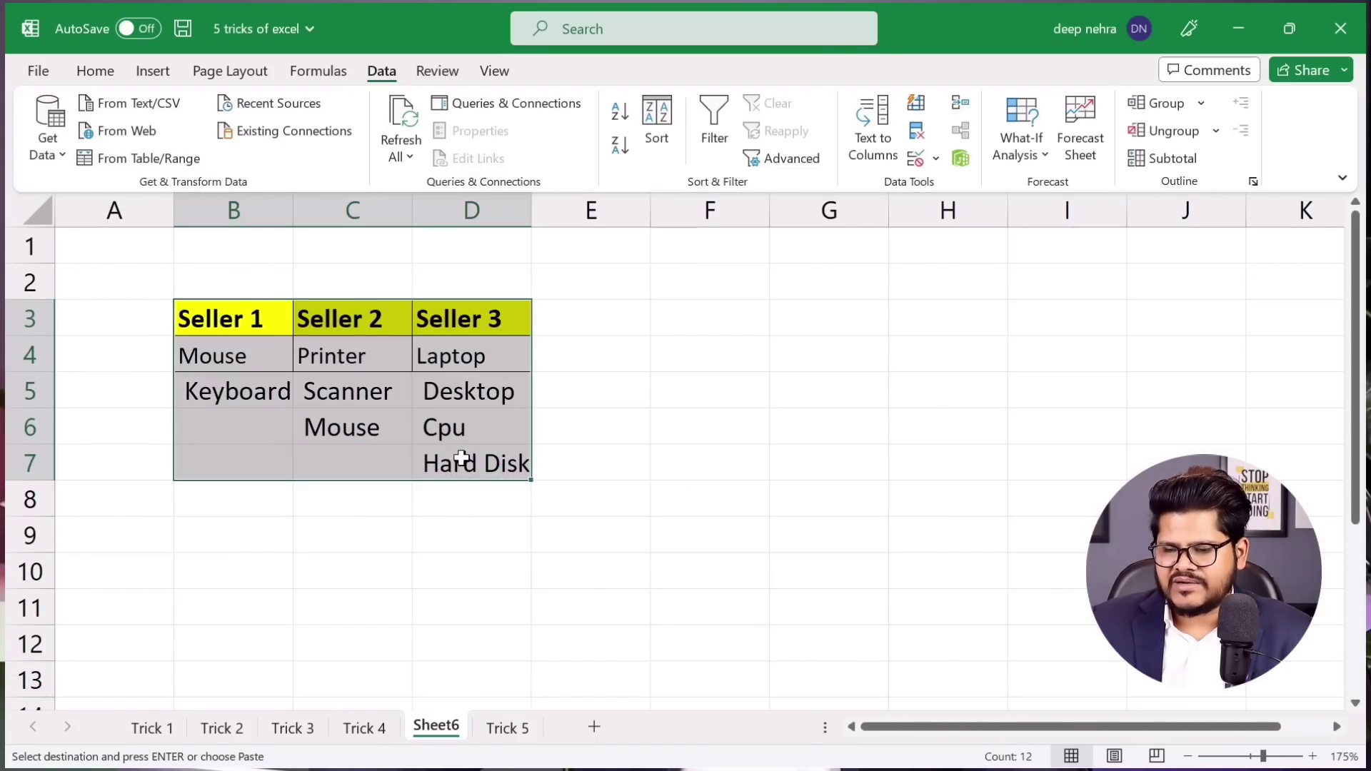
{"action": "left_click", "coordinate": [95, 71]}
Border the transposed table, inspect the Keyboard entry's leading space, and select item cells B4:D7
{"action": "left_click", "coordinate": [305, 145]}
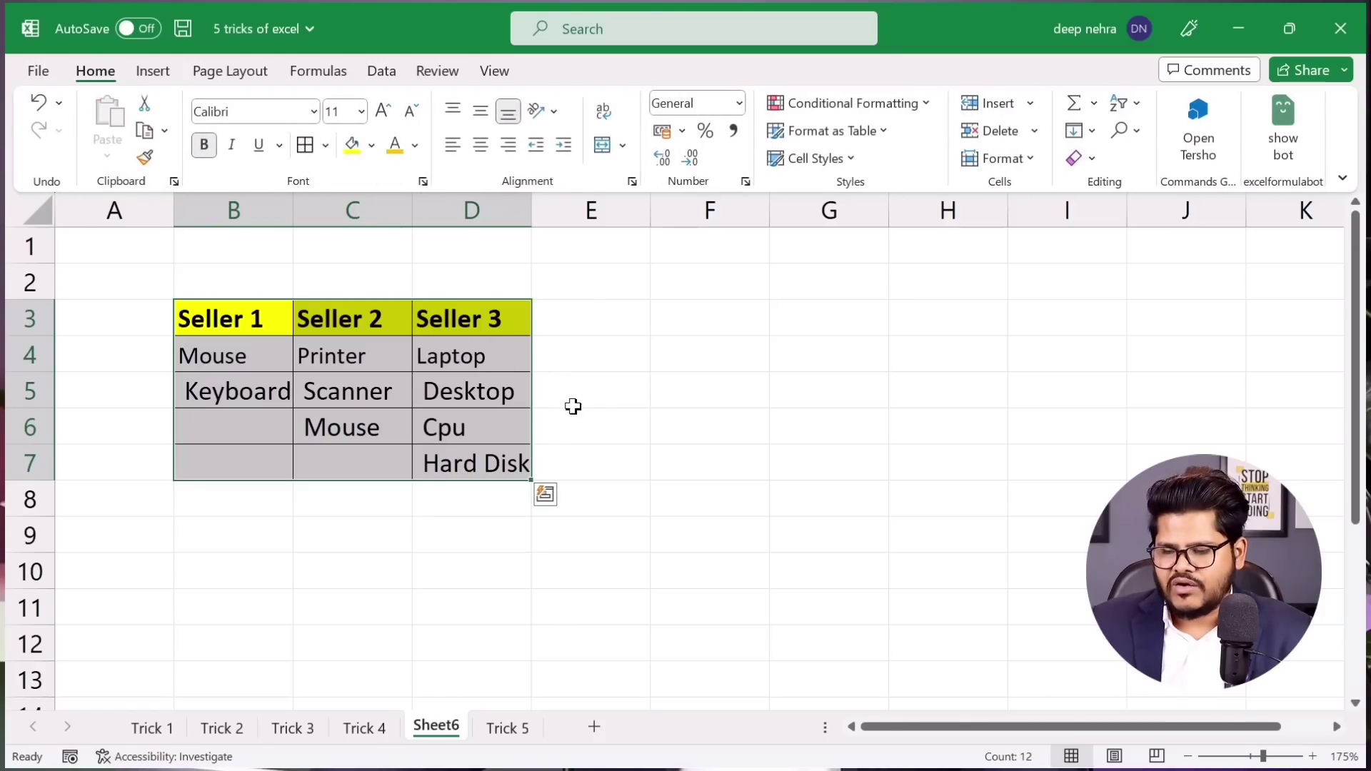
{"action": "left_click", "coordinate": [573, 406]}
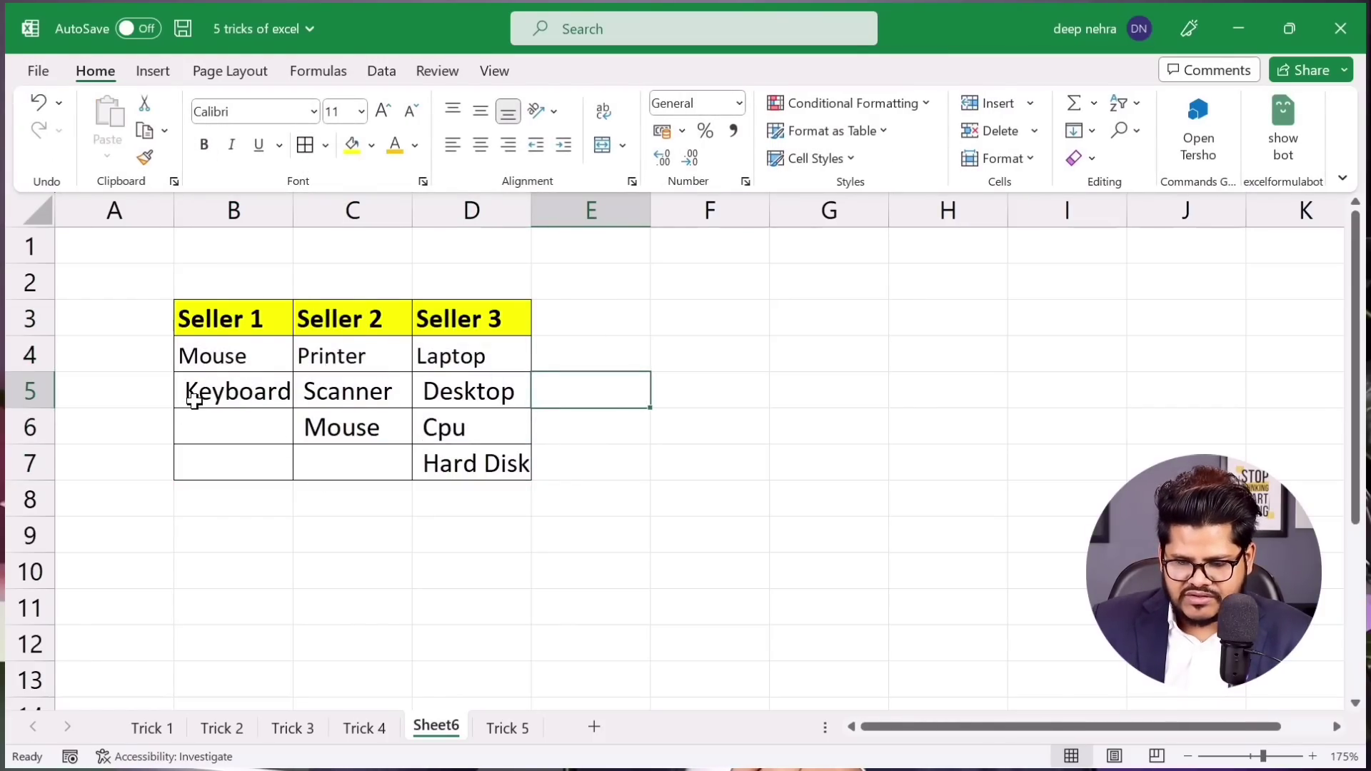
{"action": "left_click_drag", "start_coordinate": [254, 363], "coordinate": [439, 371]}
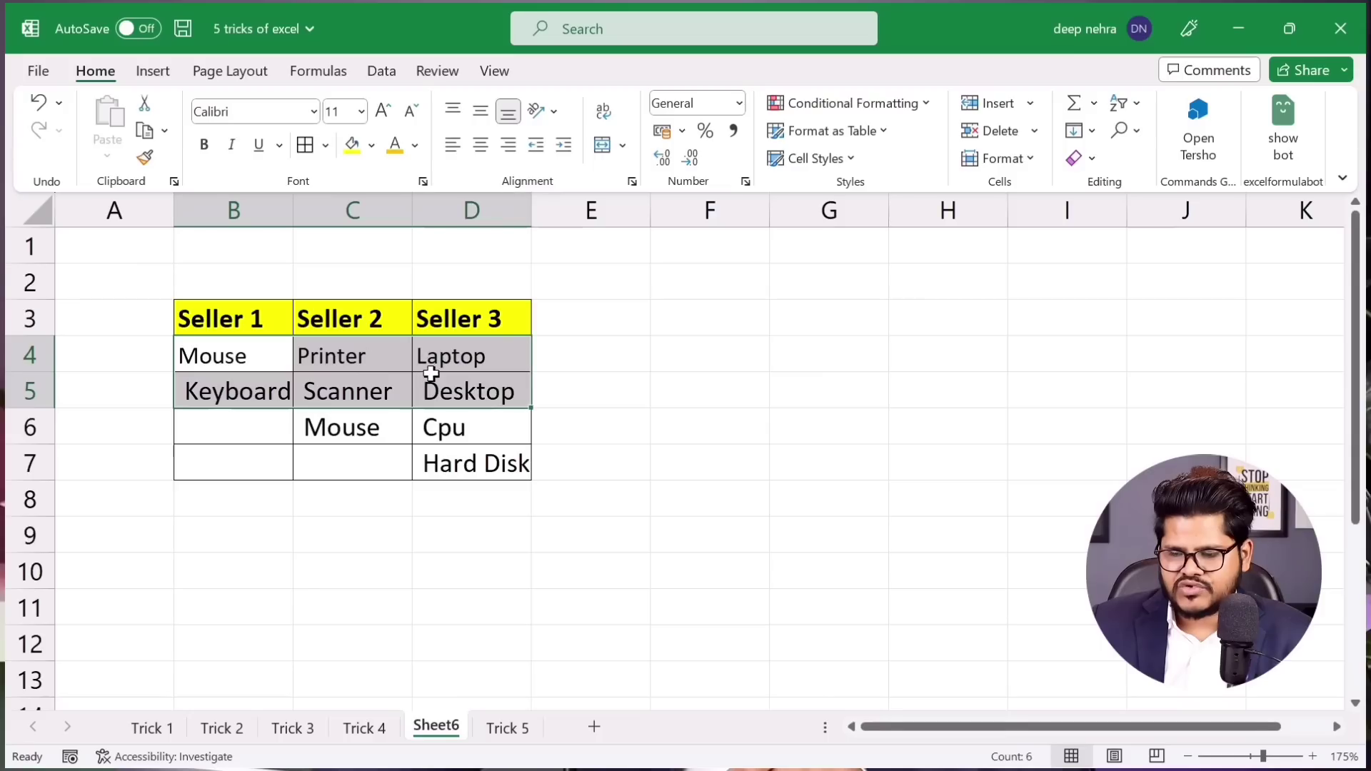
{"action": "left_click", "coordinate": [214, 394]}
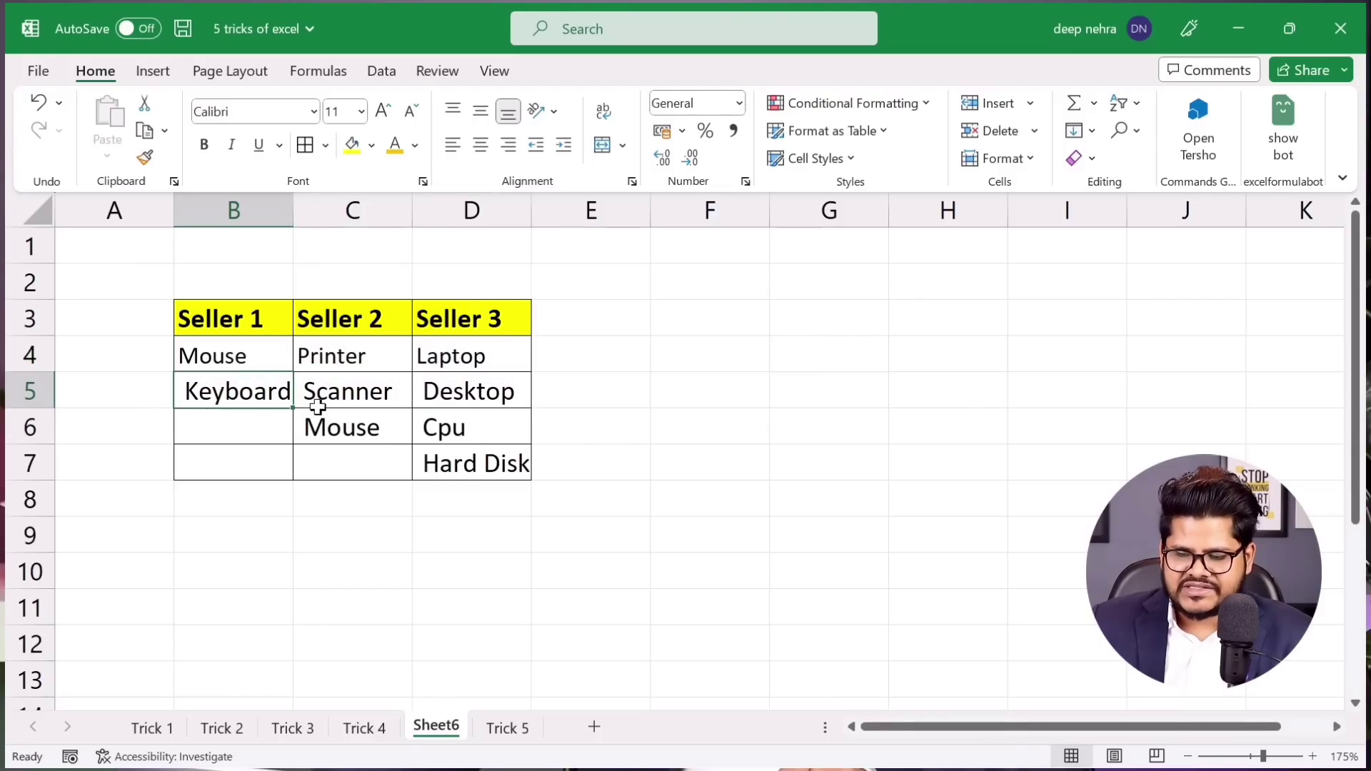
{"action": "double_click", "coordinate": [189, 391]}
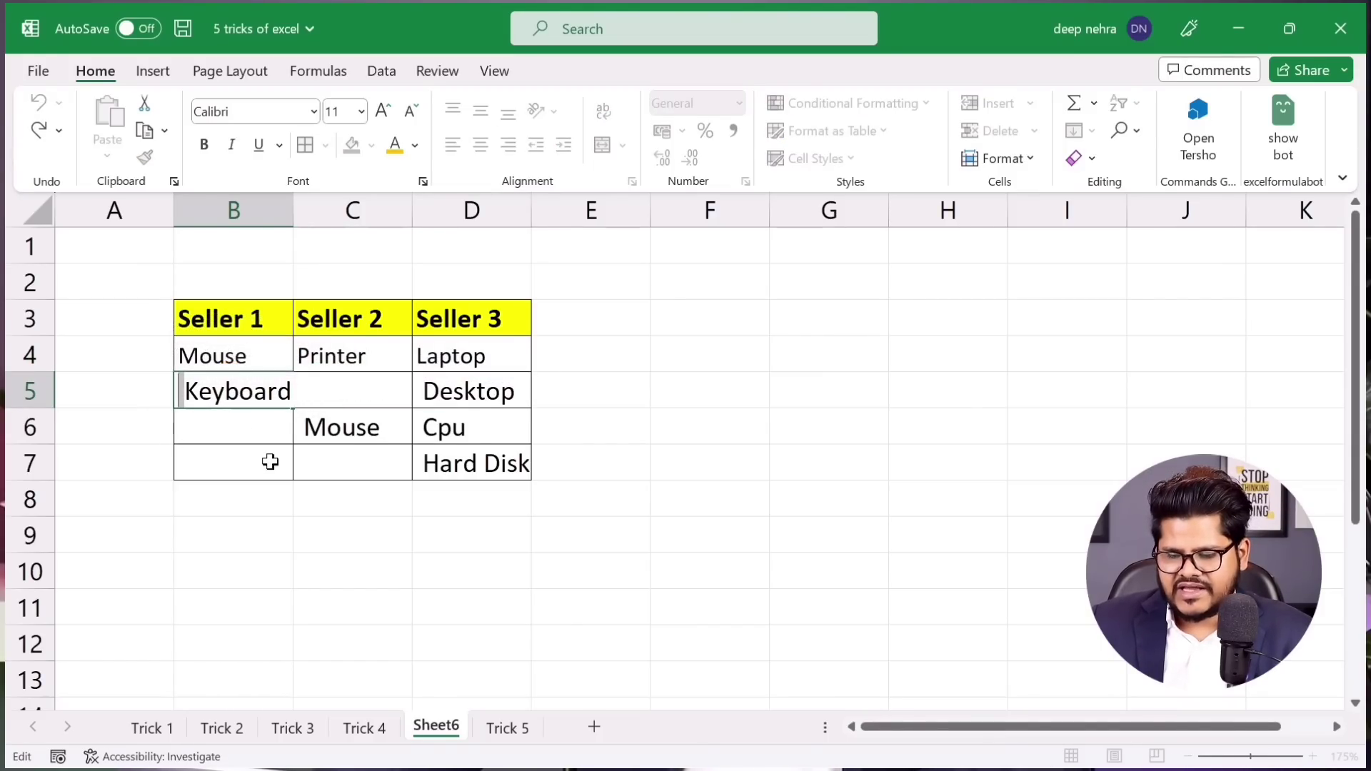
{"action": "left_click", "coordinate": [577, 471]}
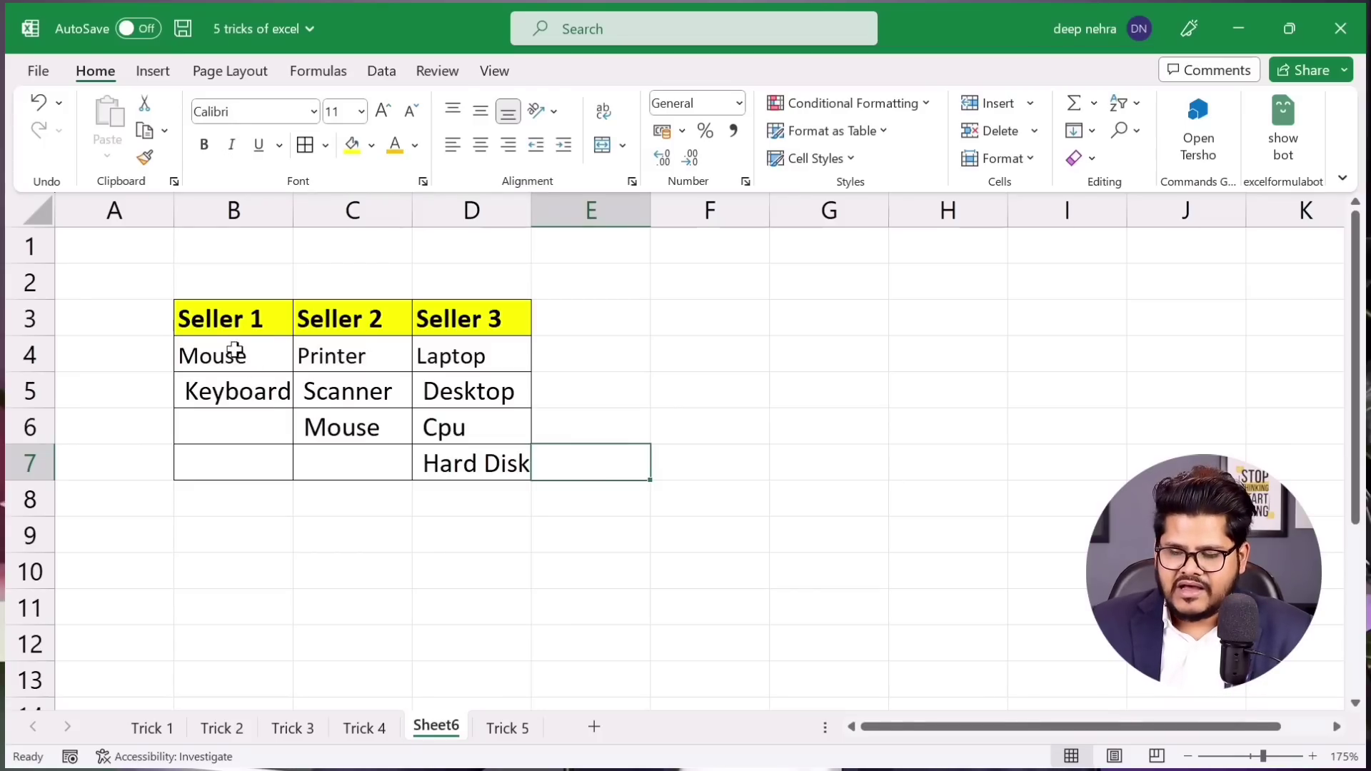
{"action": "mouse_move", "coordinate": [234, 353]}
{"action": "left_mouse_down"}
{"action": "mouse_move", "coordinate": [287, 403]}
{"action": "mouse_move", "coordinate": [447, 457]}
{"action": "left_mouse_up"}
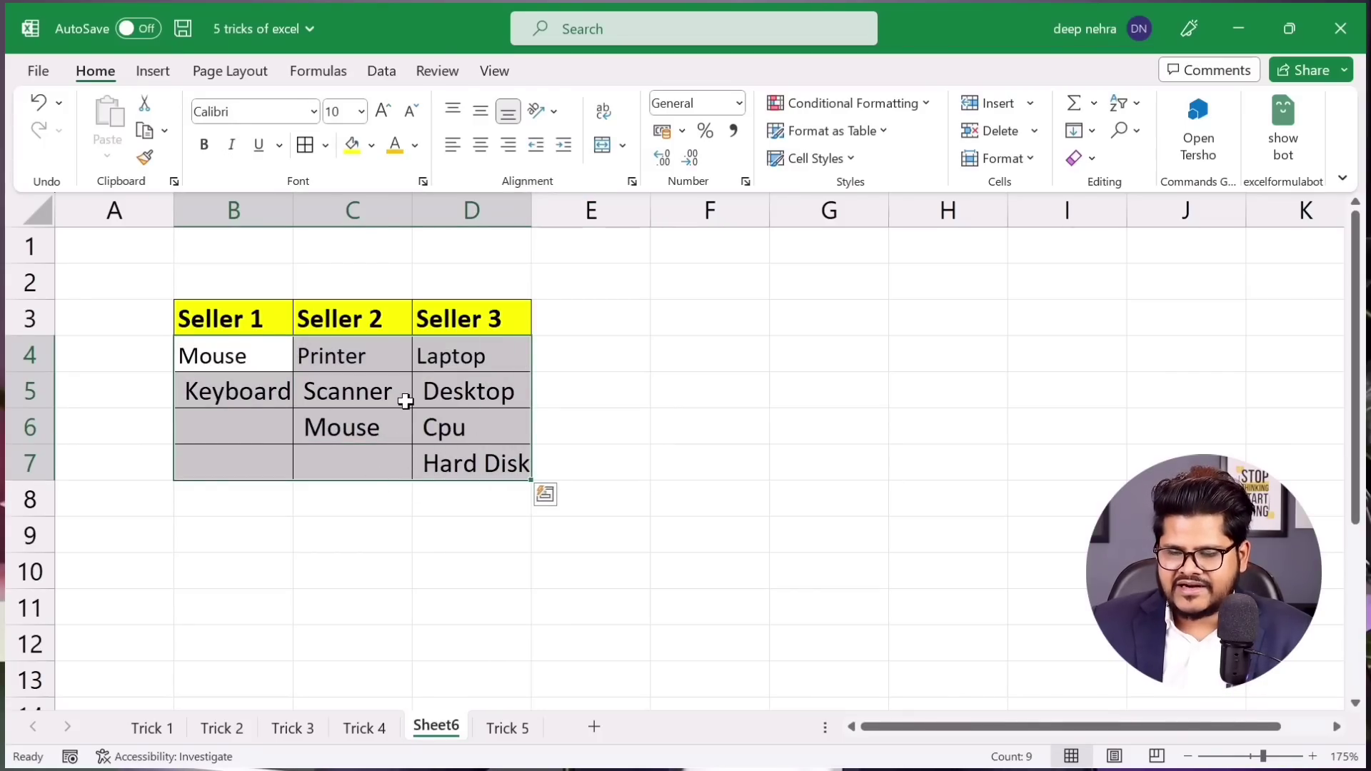
Strip the leading spaces from the seller items by replacing every space with nothing
{"action": "key", "text": "ctrl+h"}
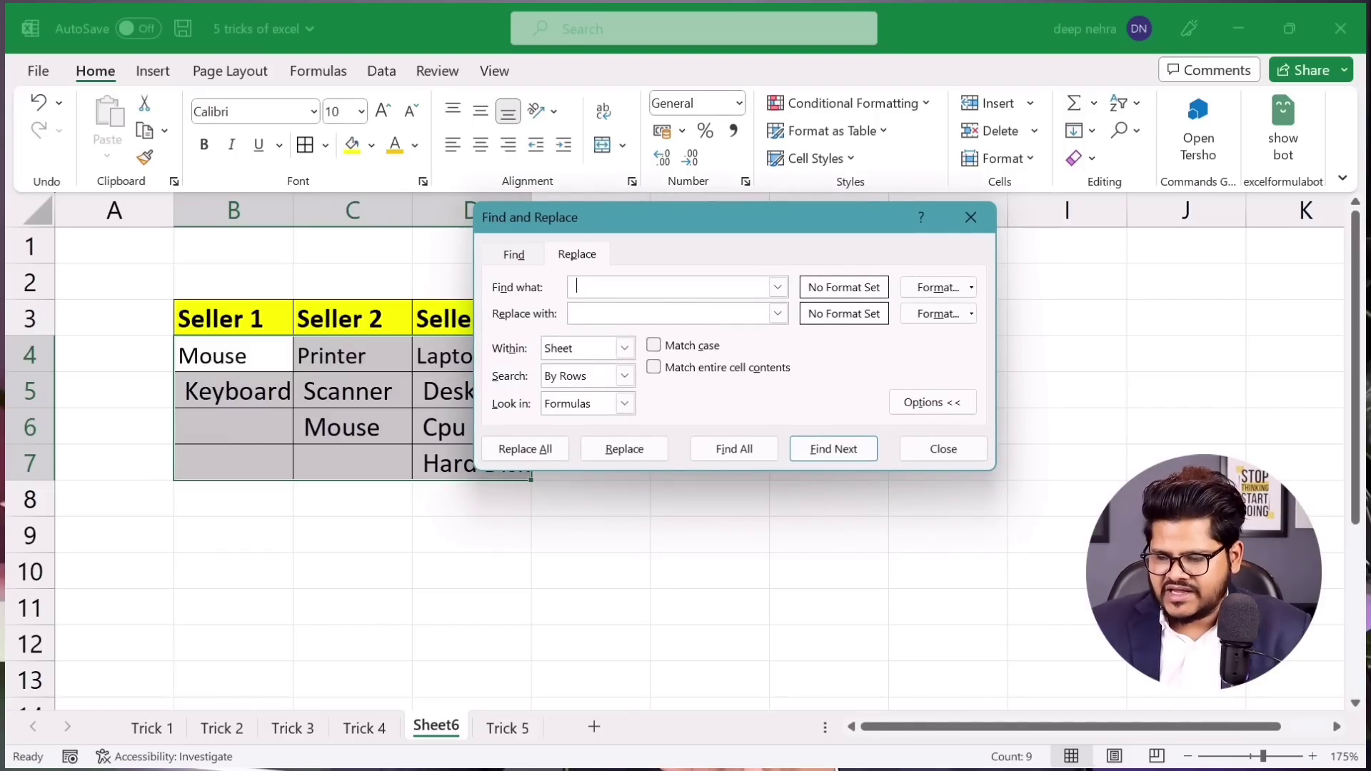
{"action": "left_click", "coordinate": [541, 454]}
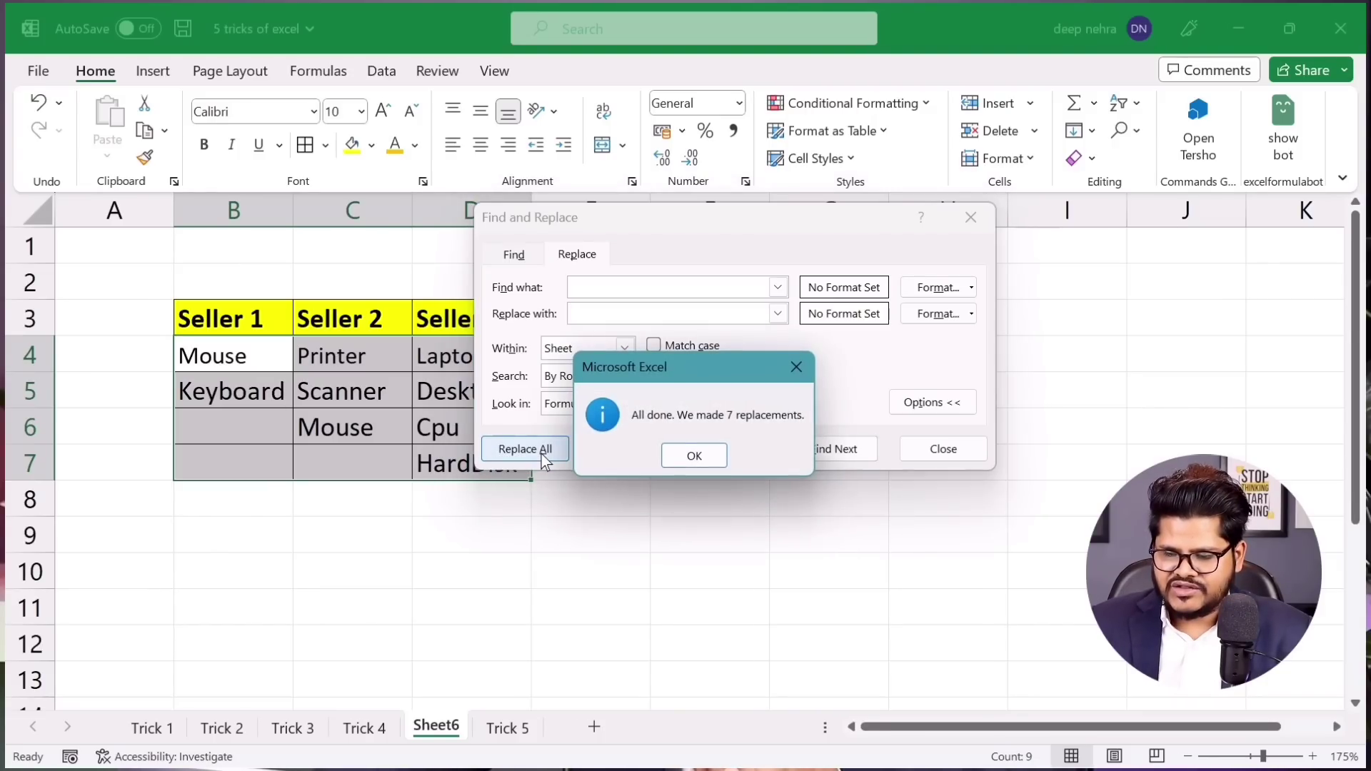
{"action": "left_click", "coordinate": [689, 457]}
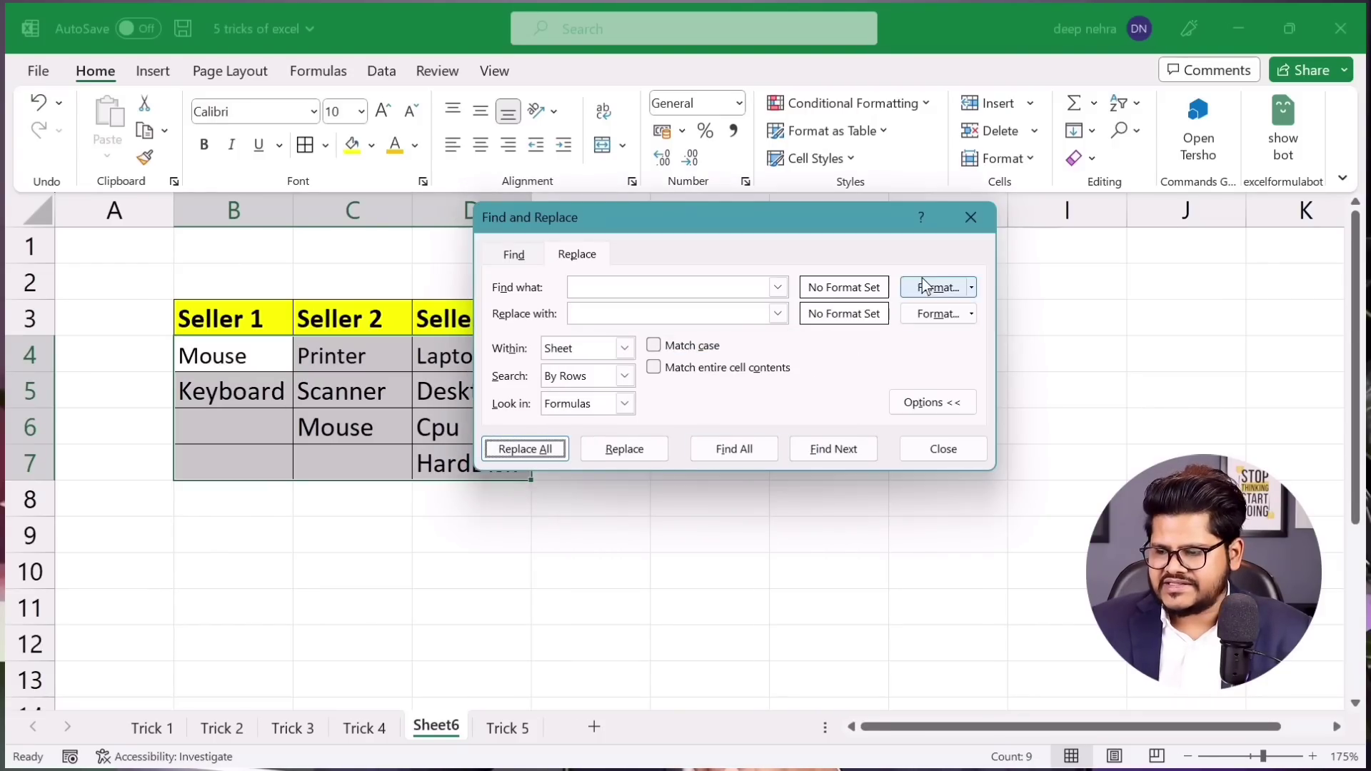
{"action": "left_click", "coordinate": [969, 217]}
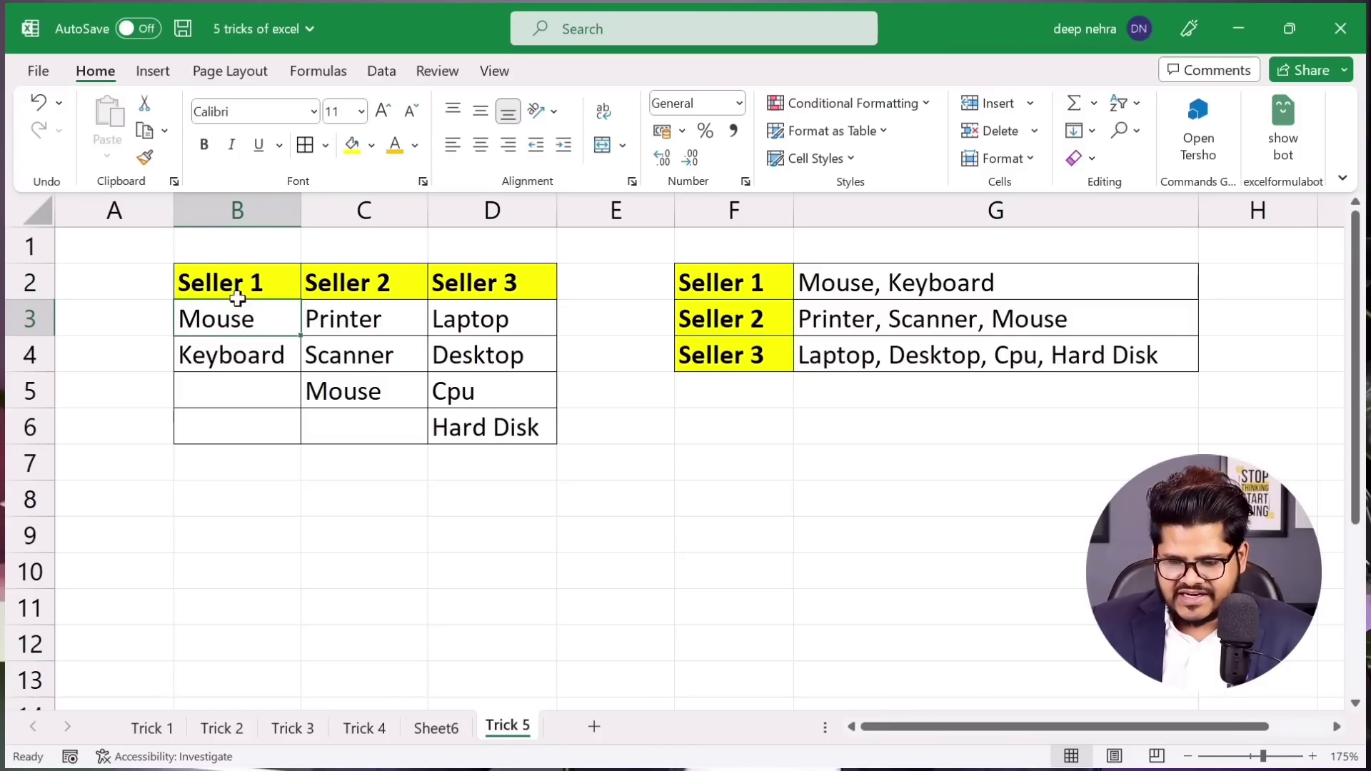
{"action": "left_click", "coordinate": [250, 320]}
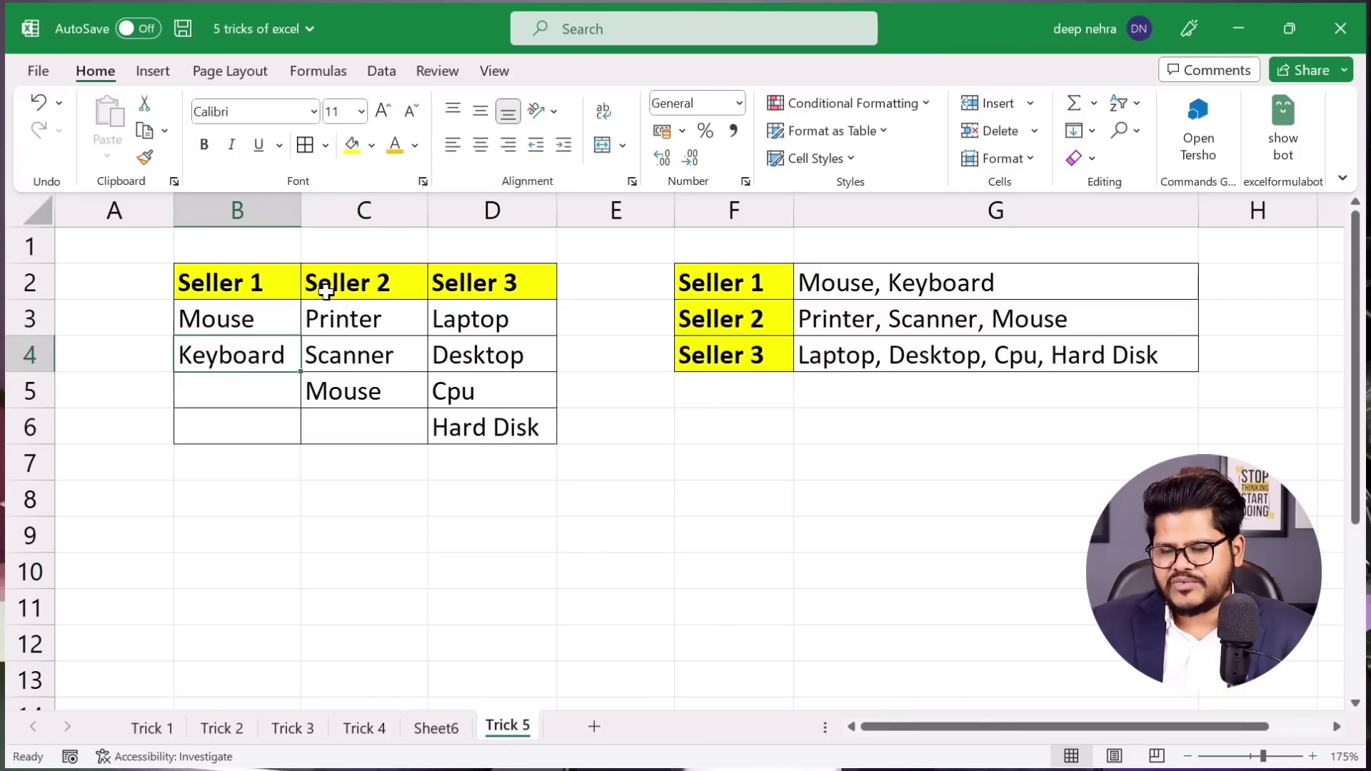
{"action": "left_click", "coordinate": [347, 287]}
{"action": "left_click", "coordinate": [344, 321]}
{"action": "left_click_drag", "start_coordinate": [344, 357], "coordinate": [352, 407]}
{"action": "left_click", "coordinate": [480, 284]}
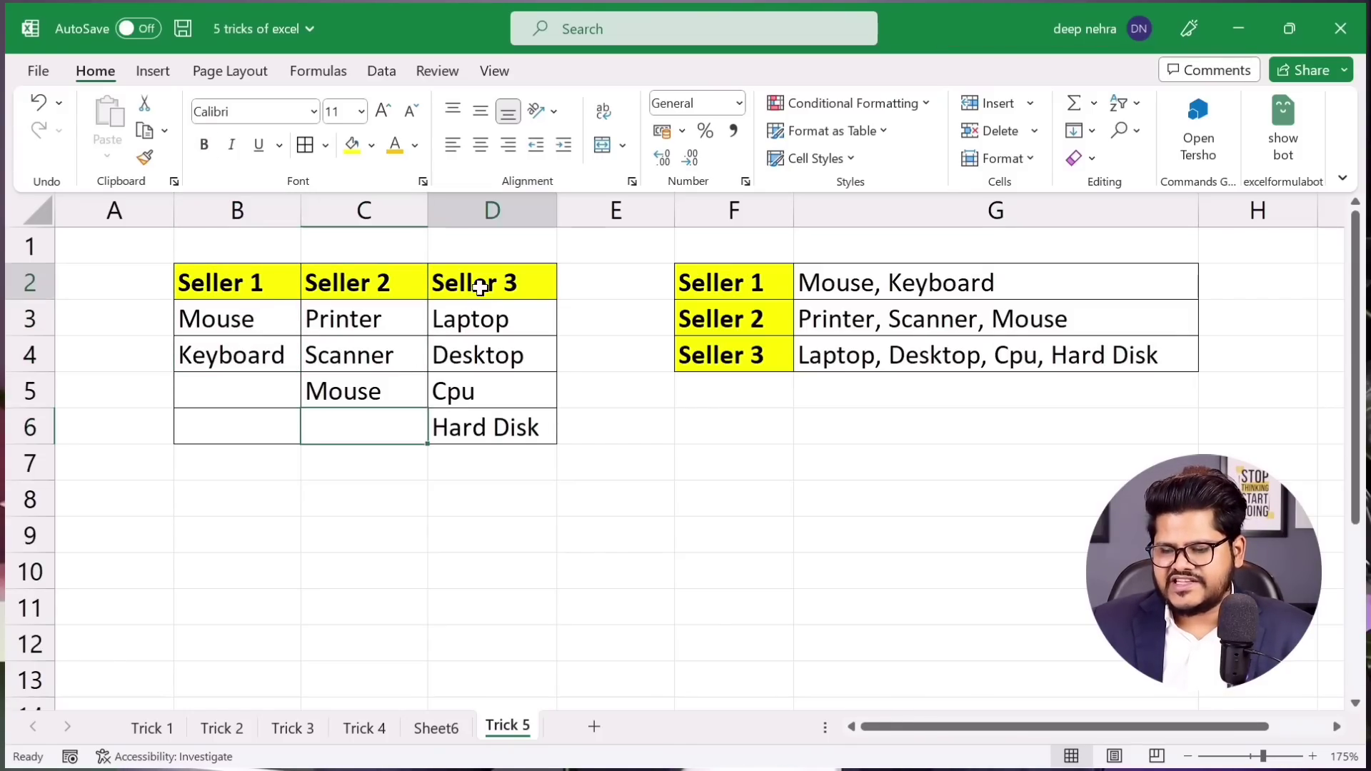
{"action": "left_click_drag", "start_coordinate": [450, 315], "coordinate": [469, 427]}
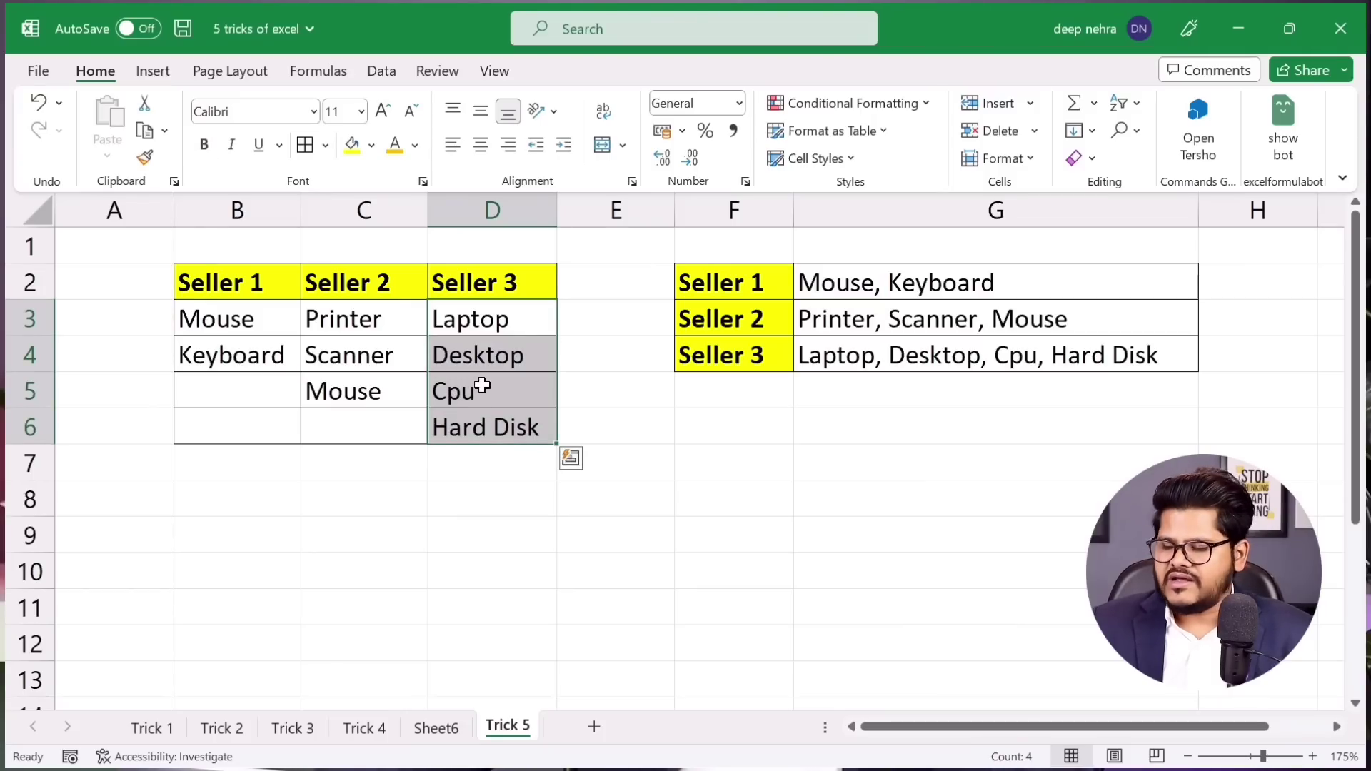
{"action": "left_click", "coordinate": [910, 293]}
{"action": "left_click", "coordinate": [892, 329]}
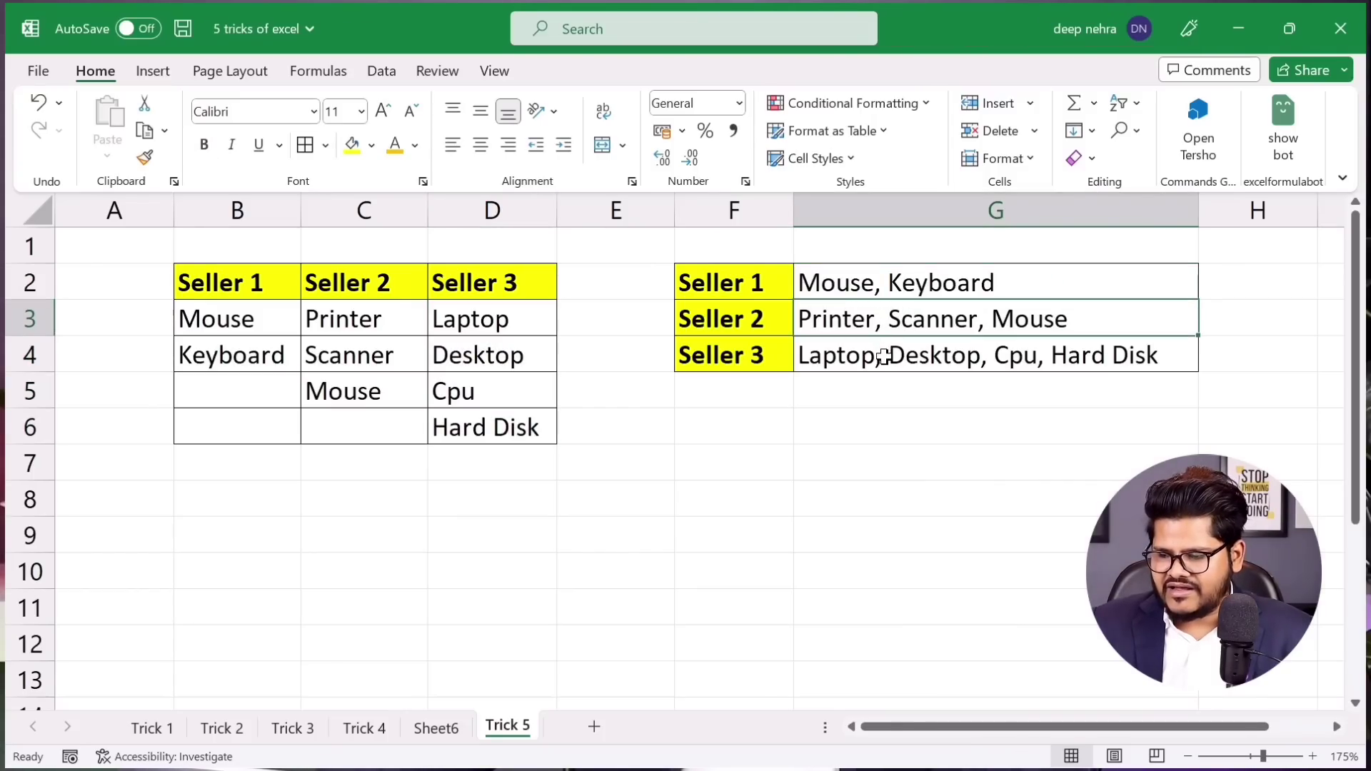
{"action": "left_click", "coordinate": [884, 357]}
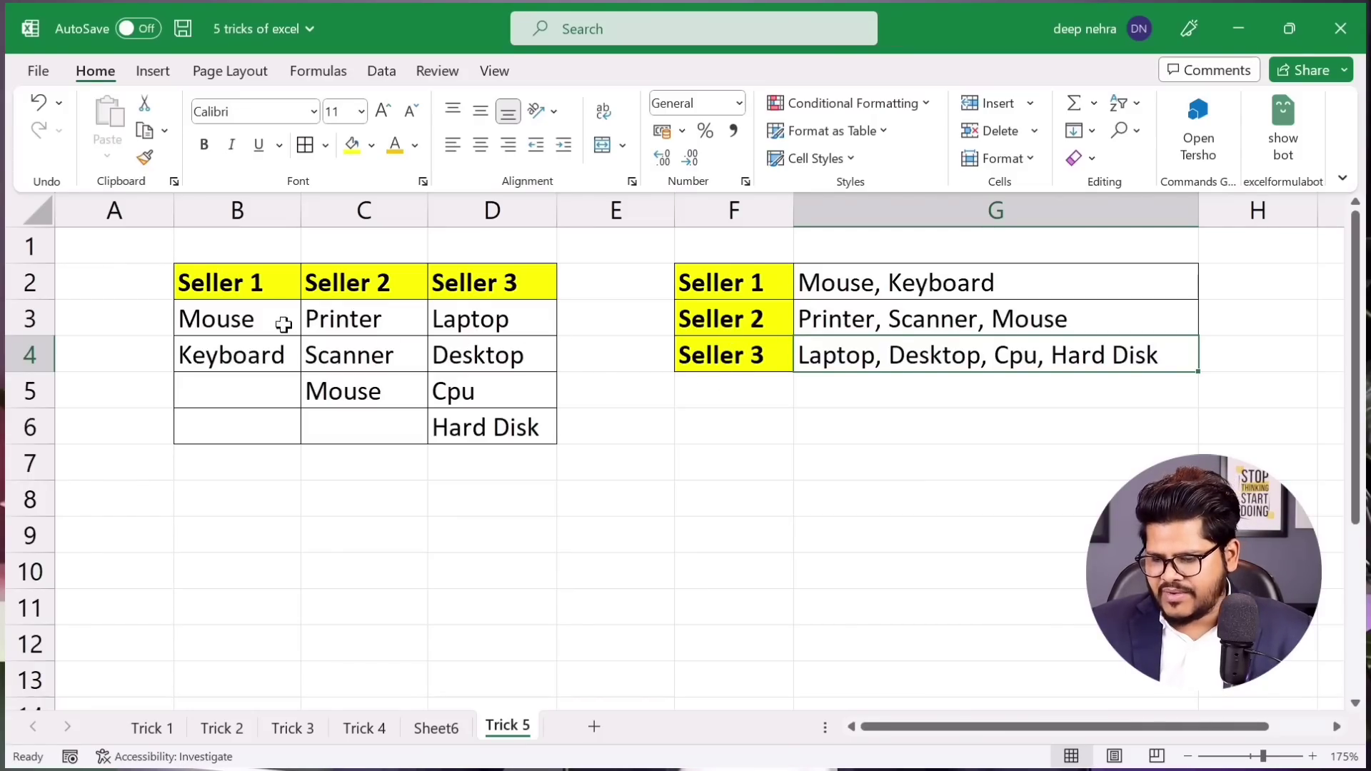
Copy the Seller 1–3 headings B2:D2 and paste them transposed down F7:F9
{"action": "left_click_drag", "start_coordinate": [238, 282], "coordinate": [453, 280]}
{"action": "key", "text": "ctrl+c"}
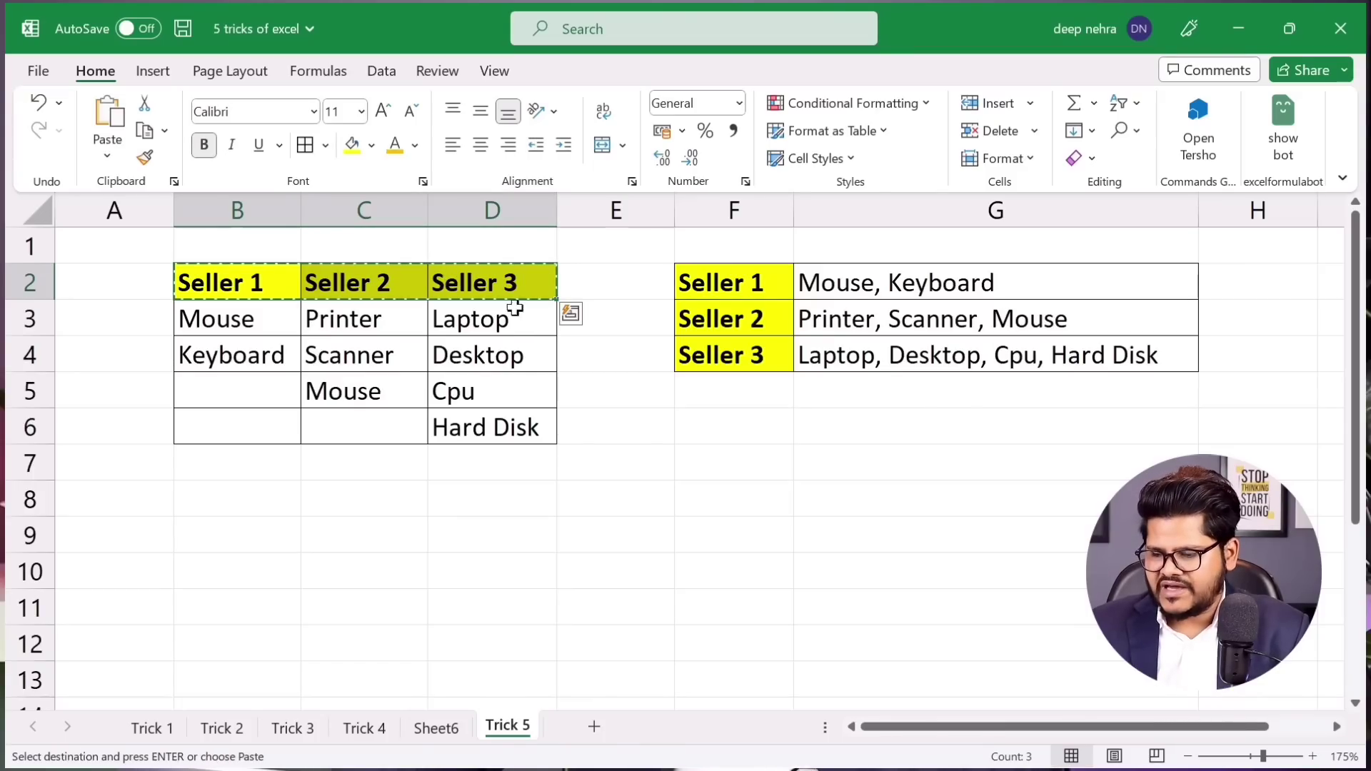
{"action": "left_click", "coordinate": [704, 452]}
{"action": "right_click", "coordinate": [704, 452]}
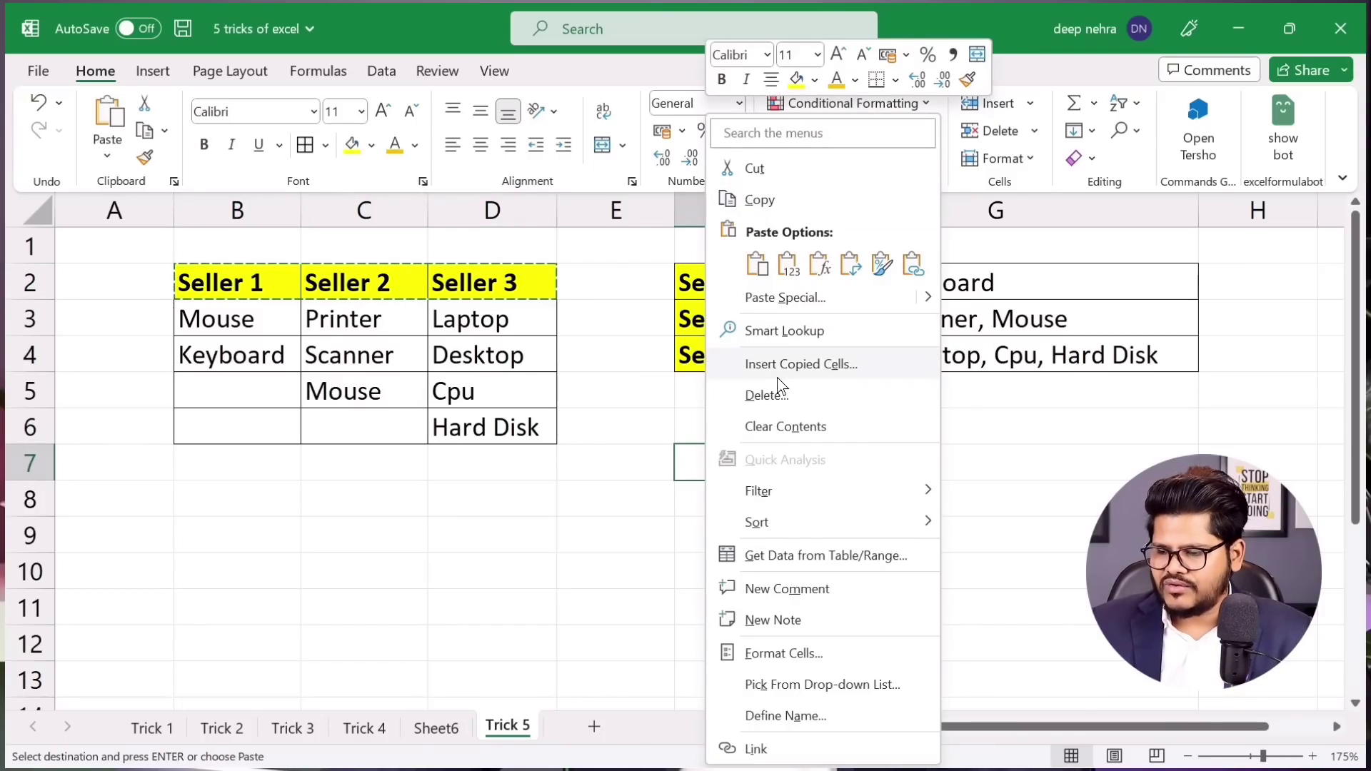
{"action": "left_click", "coordinate": [764, 298]}
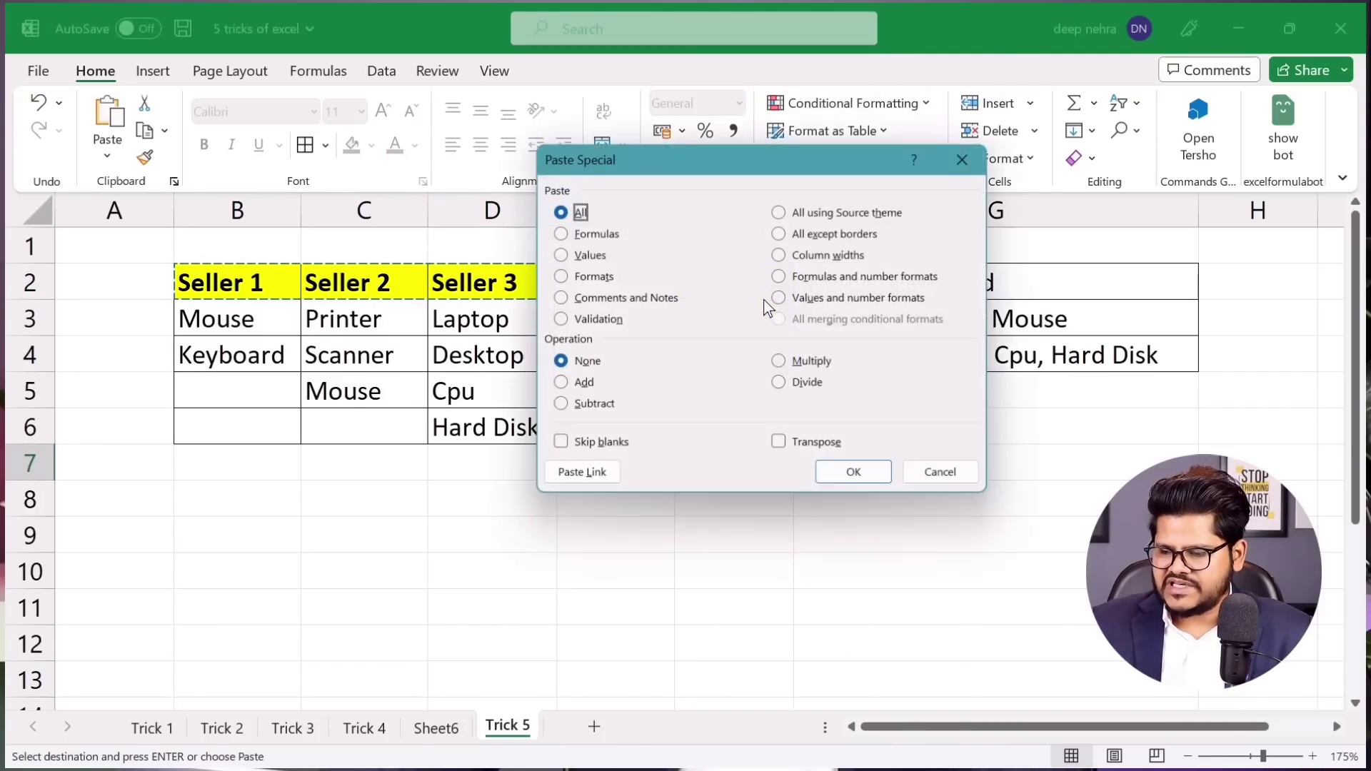
{"action": "left_click", "coordinate": [820, 447]}
{"action": "left_click", "coordinate": [859, 478]}
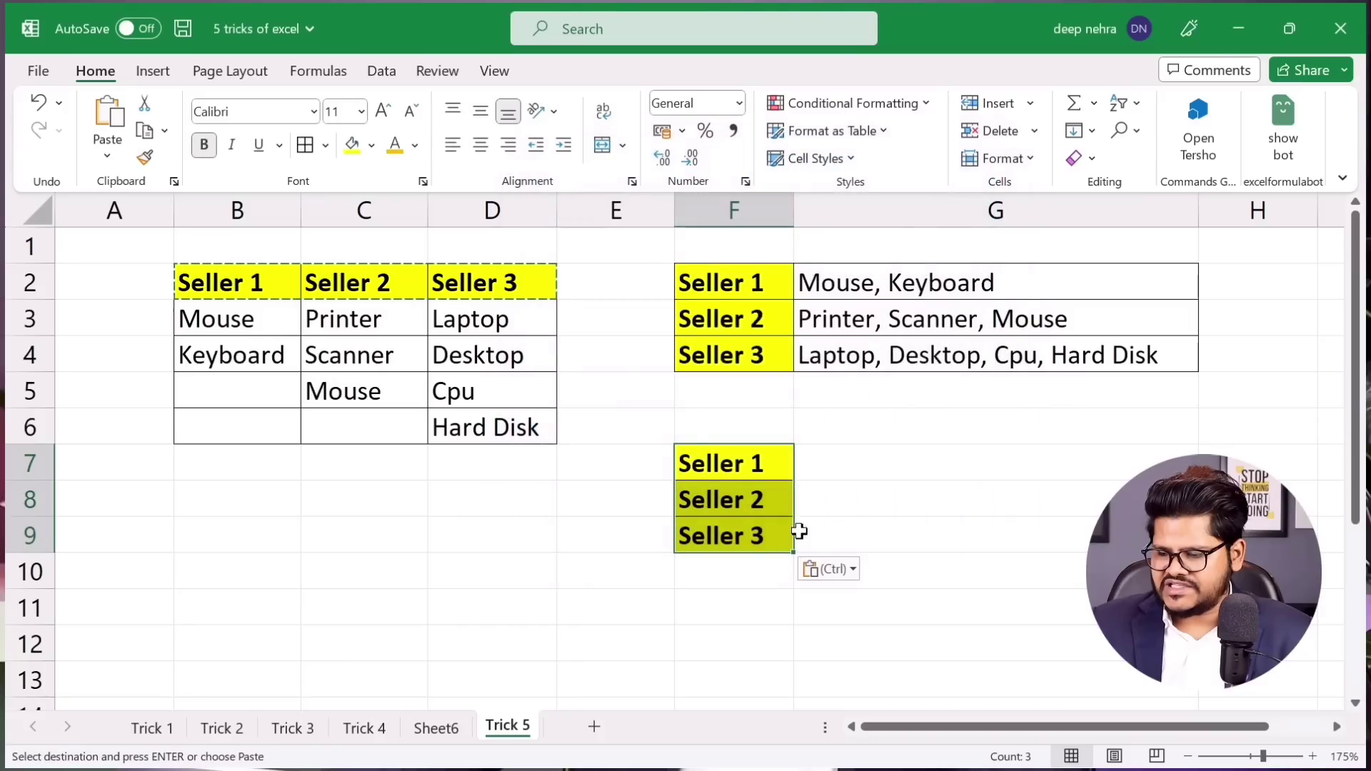
{"action": "left_click", "coordinate": [829, 480]}
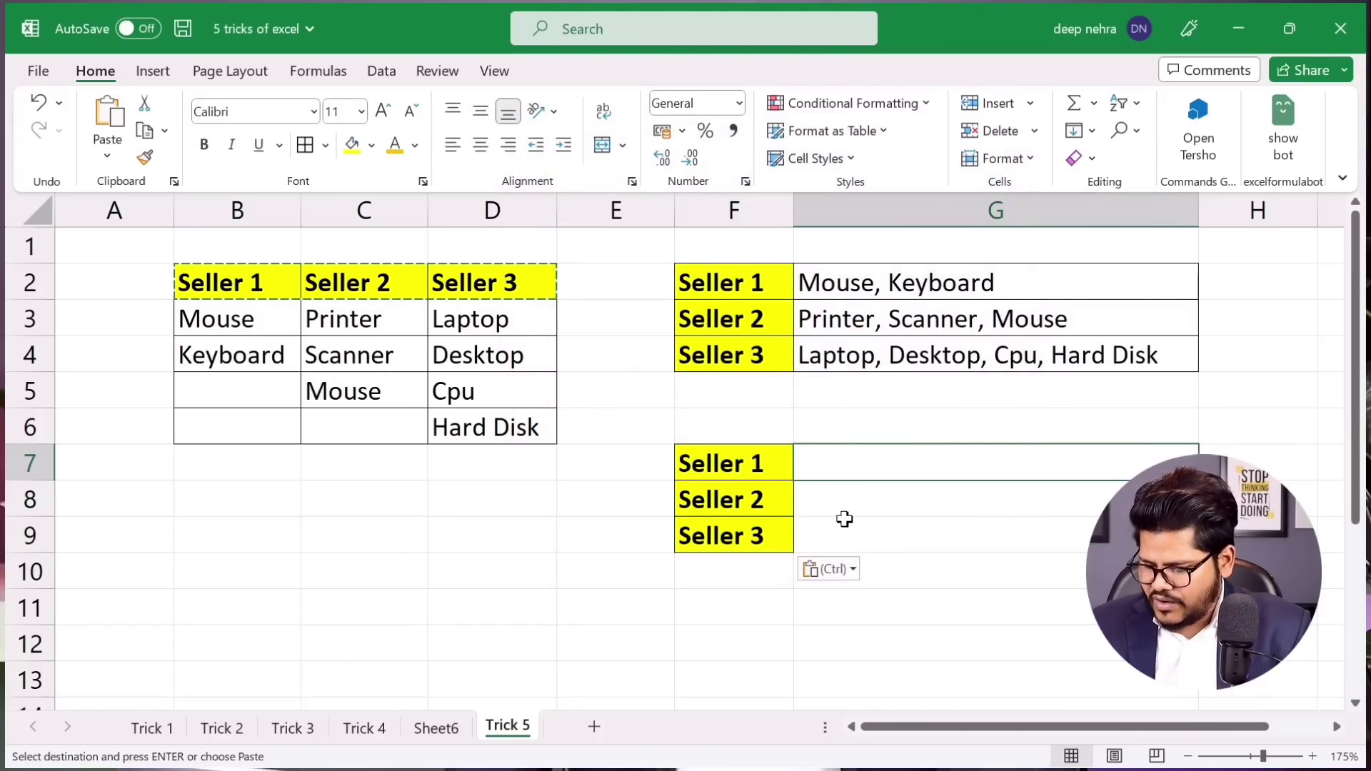
Enter ARRAYTOTEXT formulas in G7 and G8 joining Seller 1's items B3:B4 and Seller 2's items C3:C5
{"action": "type", "text": "="}
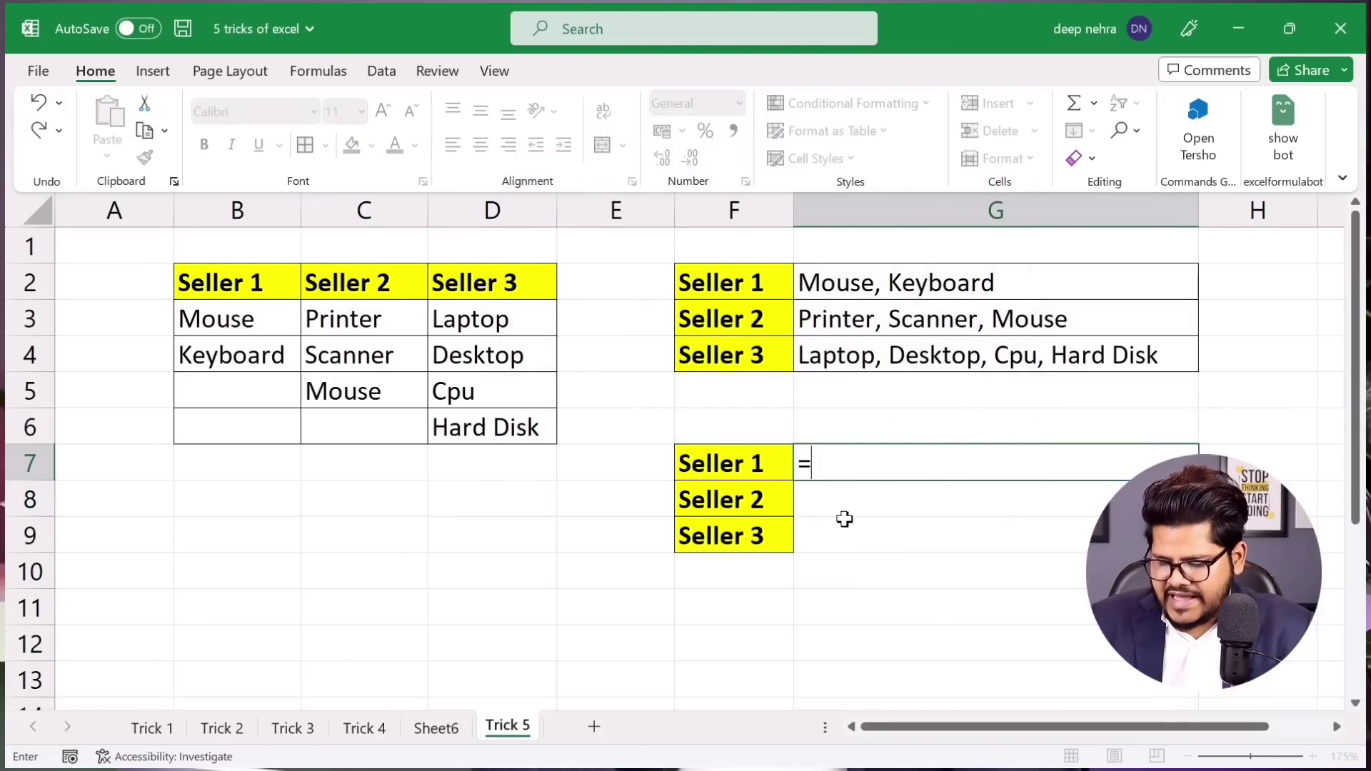
{"action": "type", "text": "arra"}
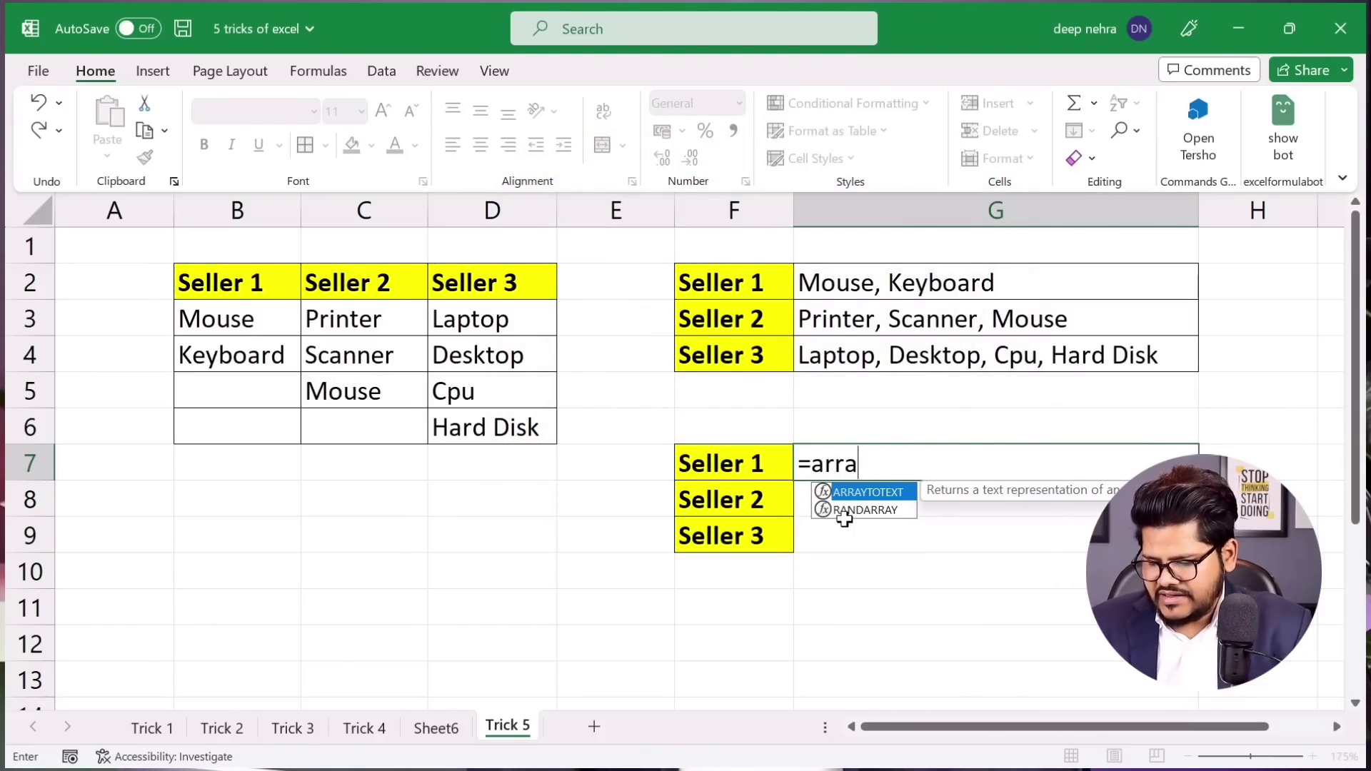
{"action": "type", "text": "yto"}
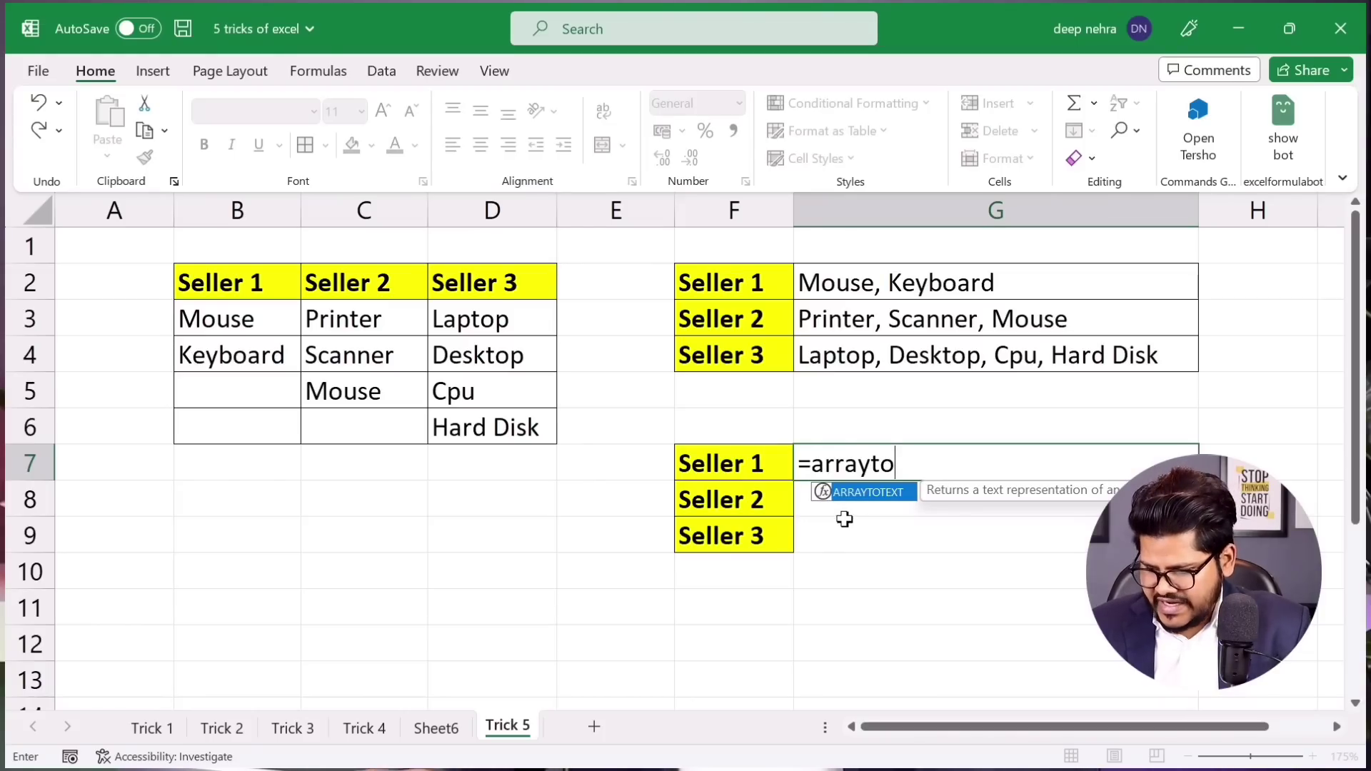
{"action": "key", "text": "Tab"}
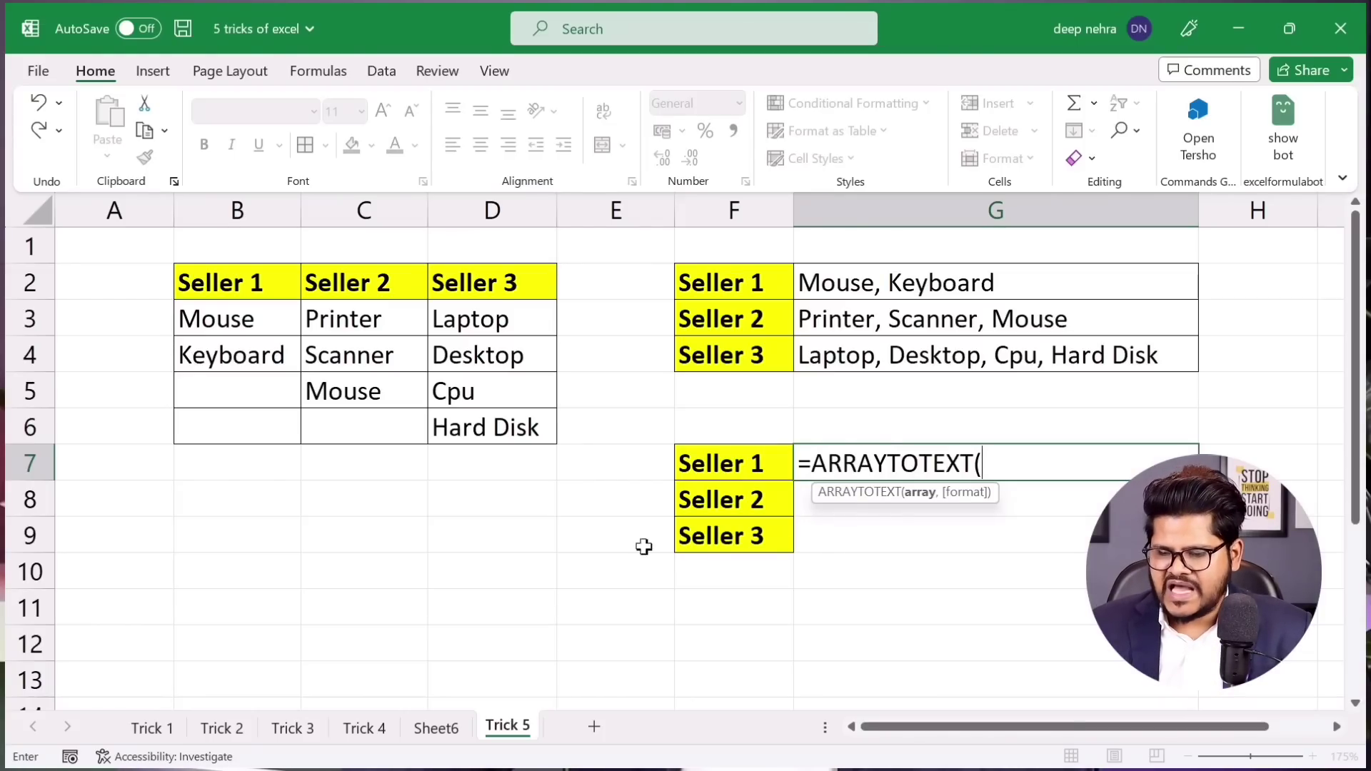
{"action": "left_click_drag", "start_coordinate": [230, 323], "coordinate": [228, 346]}
{"action": "key", "text": "Return"}
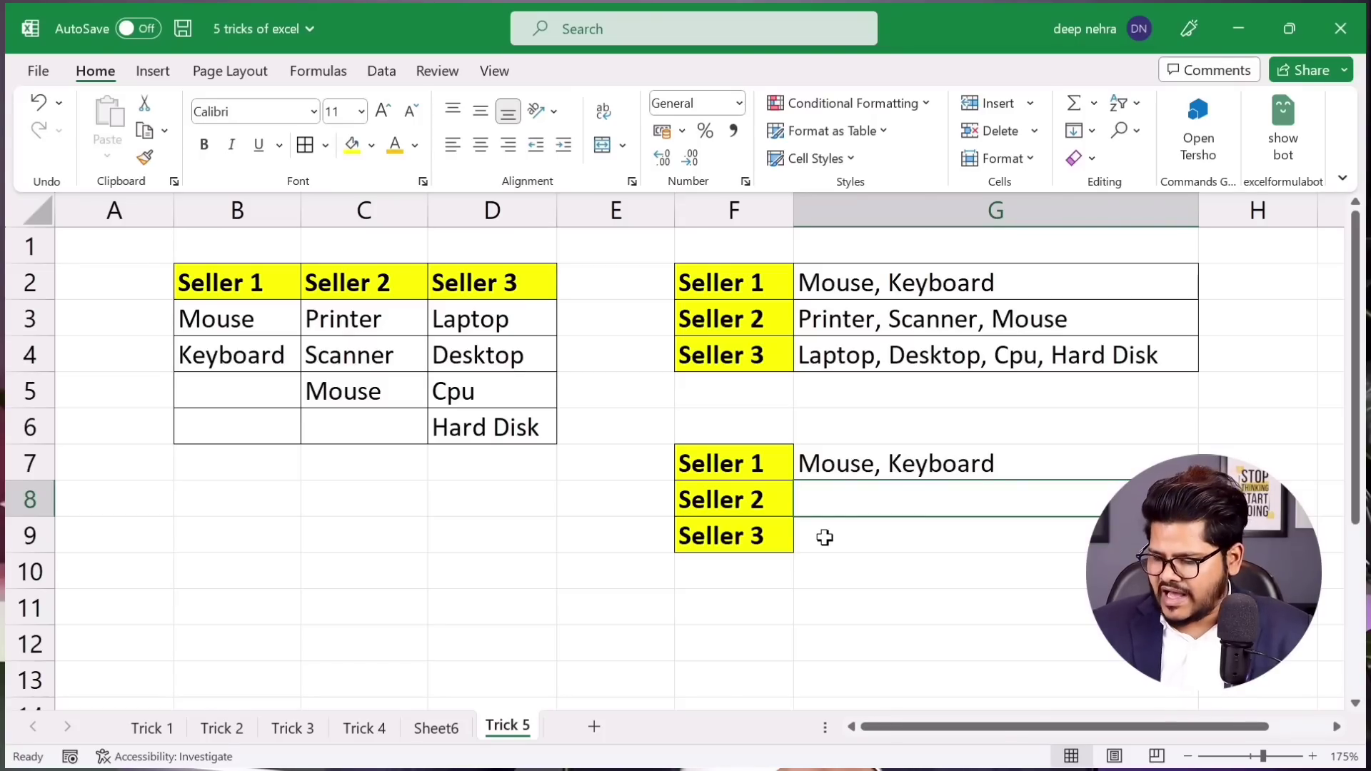
{"action": "type", "text": "=array"}
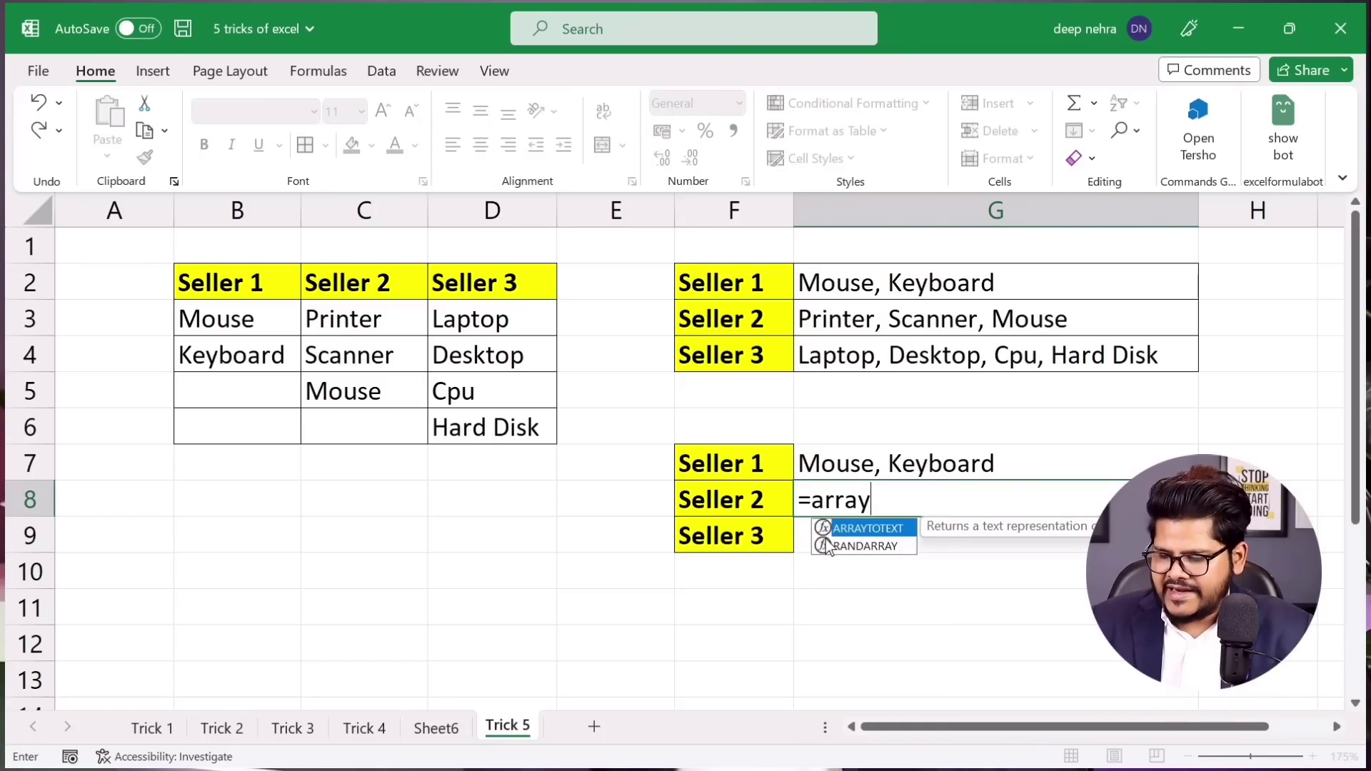
{"action": "type", "text": "t"}
{"action": "key", "text": "Tab"}
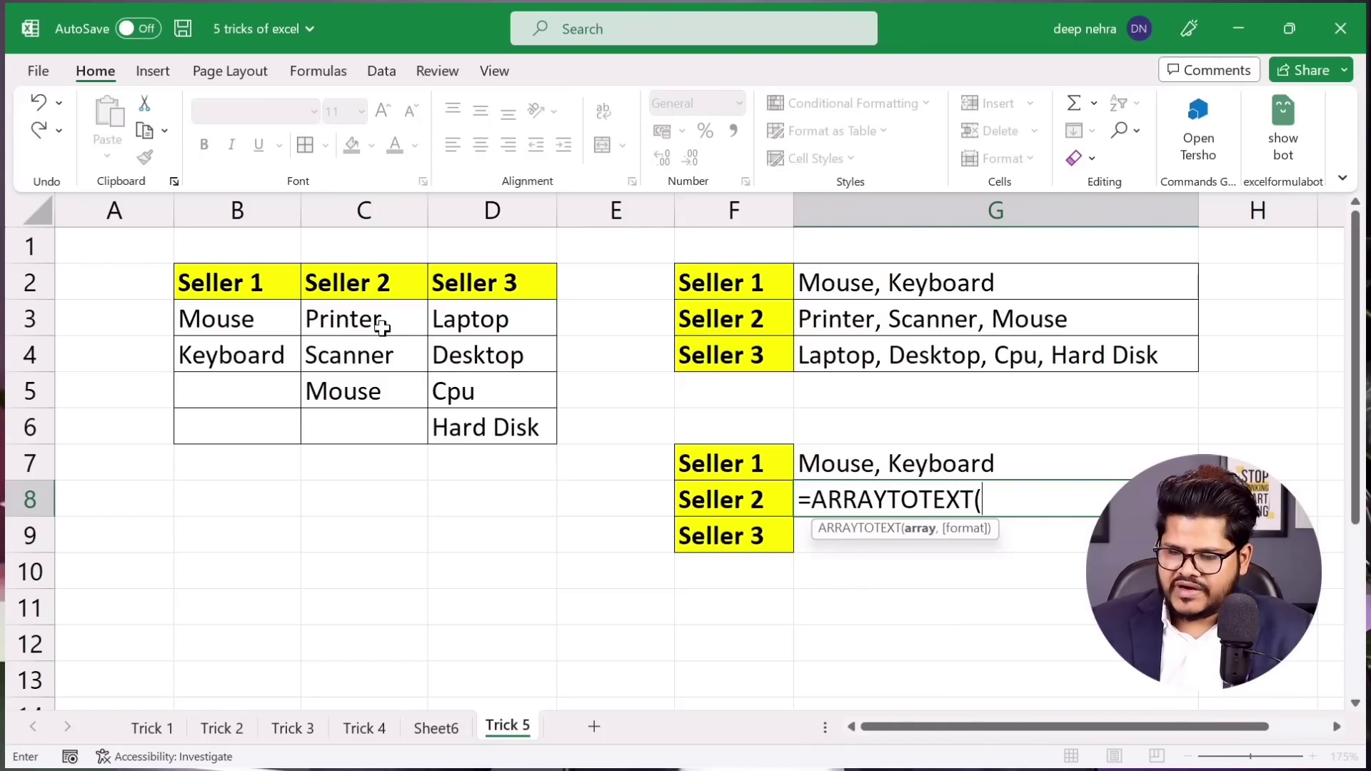
{"action": "left_click_drag", "start_coordinate": [379, 318], "coordinate": [376, 390]}
{"action": "key", "text": "Return"}
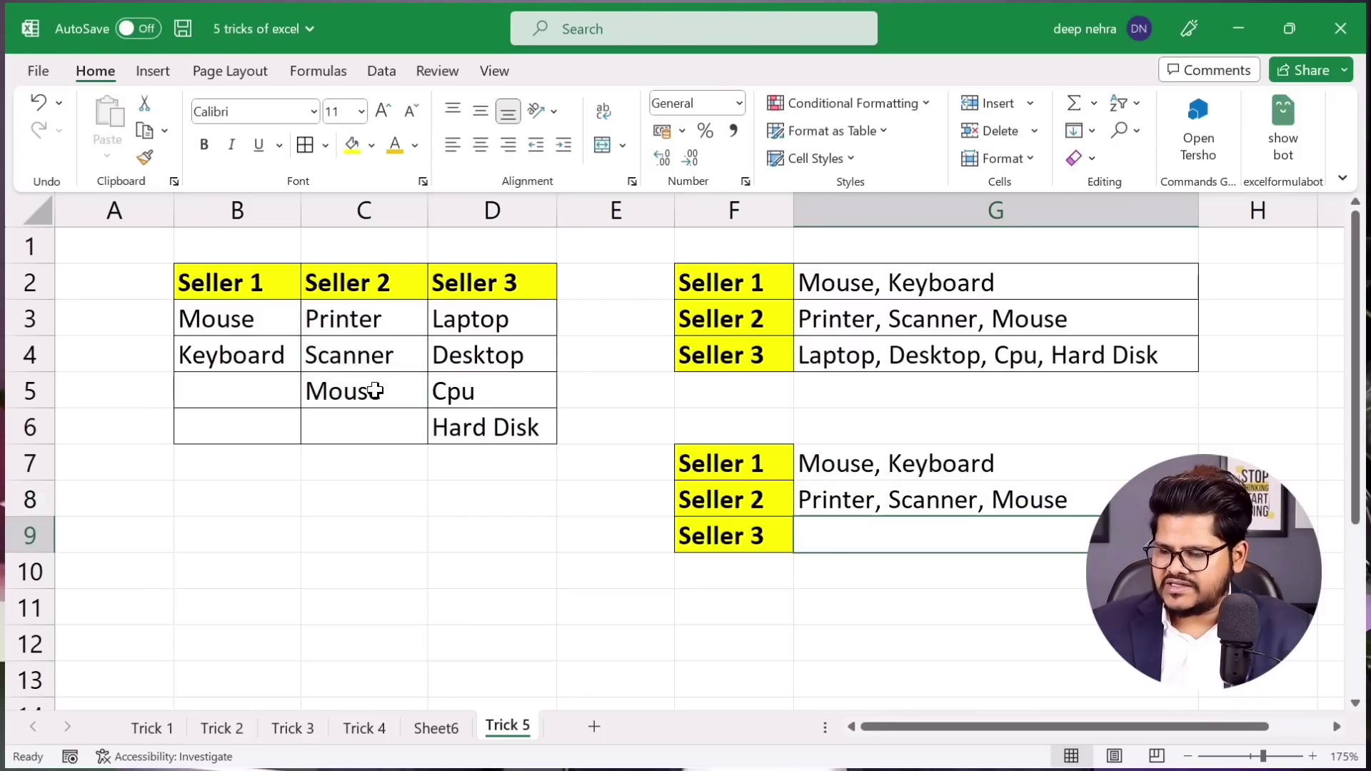
Join Seller 3's items D3:D6 with ARRAYTOTEXT in G9, then check the Seller 2 and Seller 3 results
{"action": "type", "text": "=arra"}
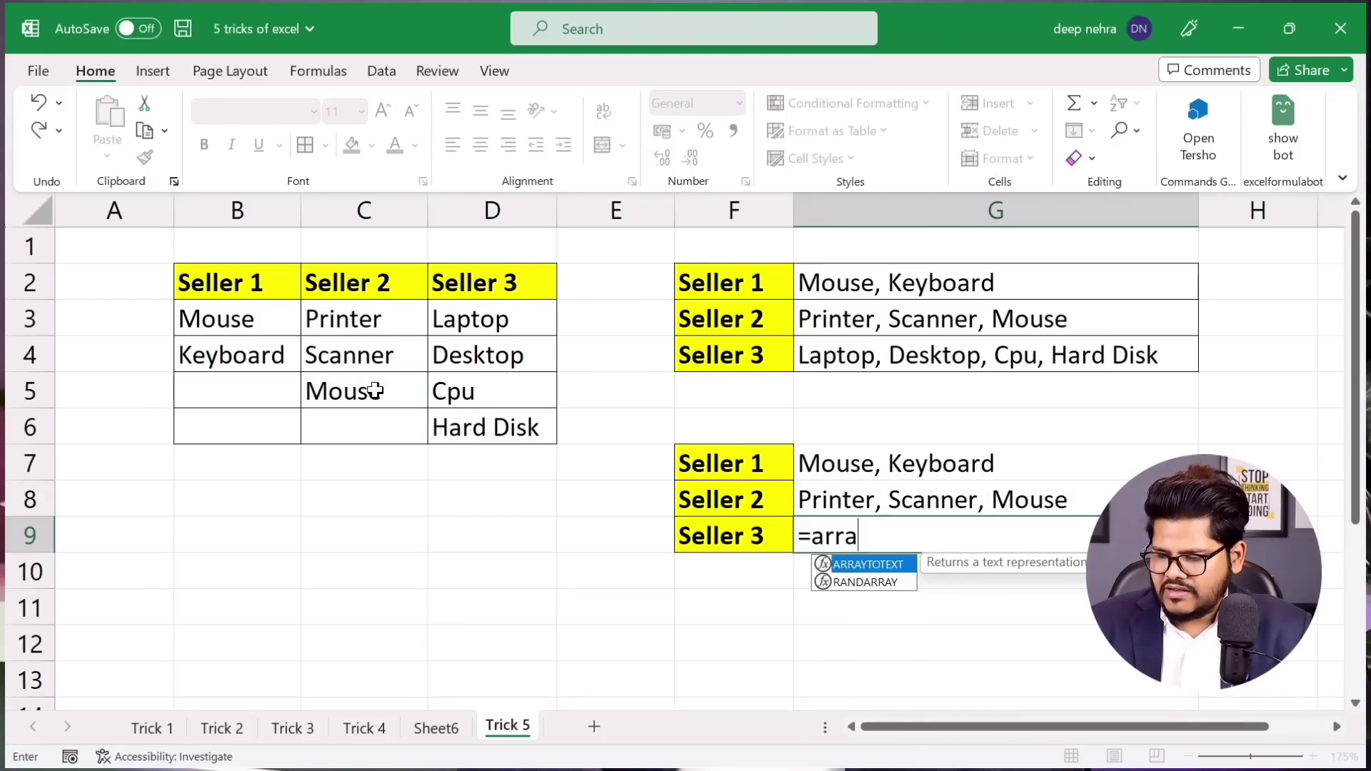
{"action": "type", "text": "yt"}
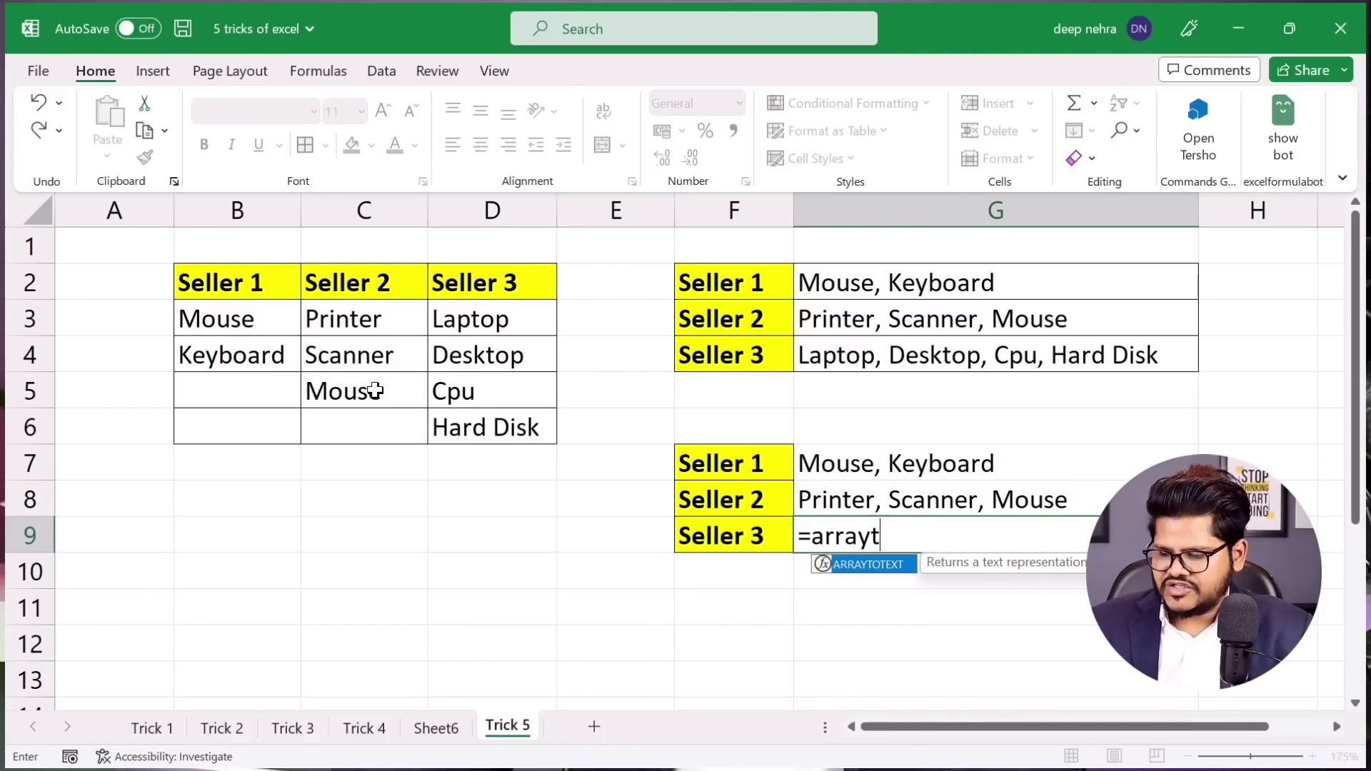
{"action": "key", "text": "Tab"}
{"action": "left_click_drag", "start_coordinate": [465, 327], "coordinate": [474, 422]}
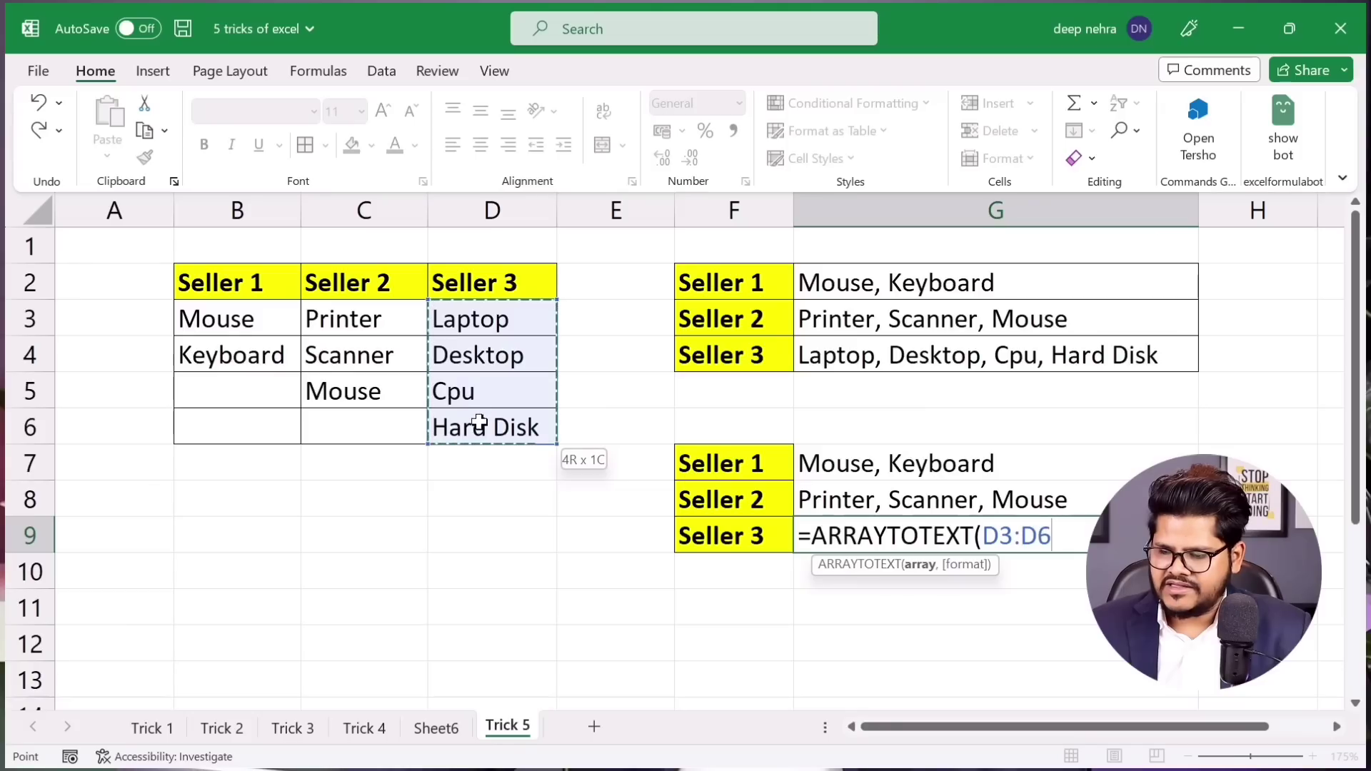
{"action": "key", "text": "Return"}
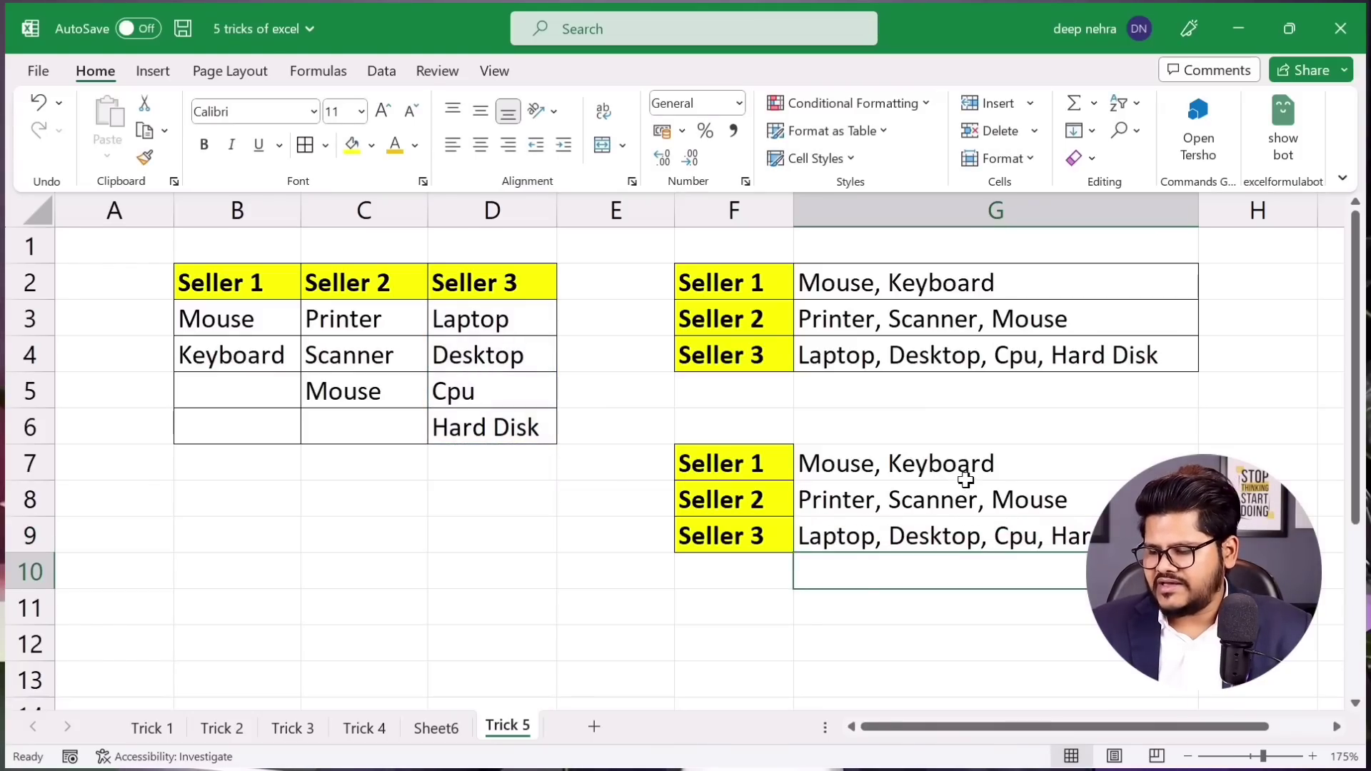
{"action": "left_click", "coordinate": [987, 497]}
{"action": "left_click", "coordinate": [948, 536]}
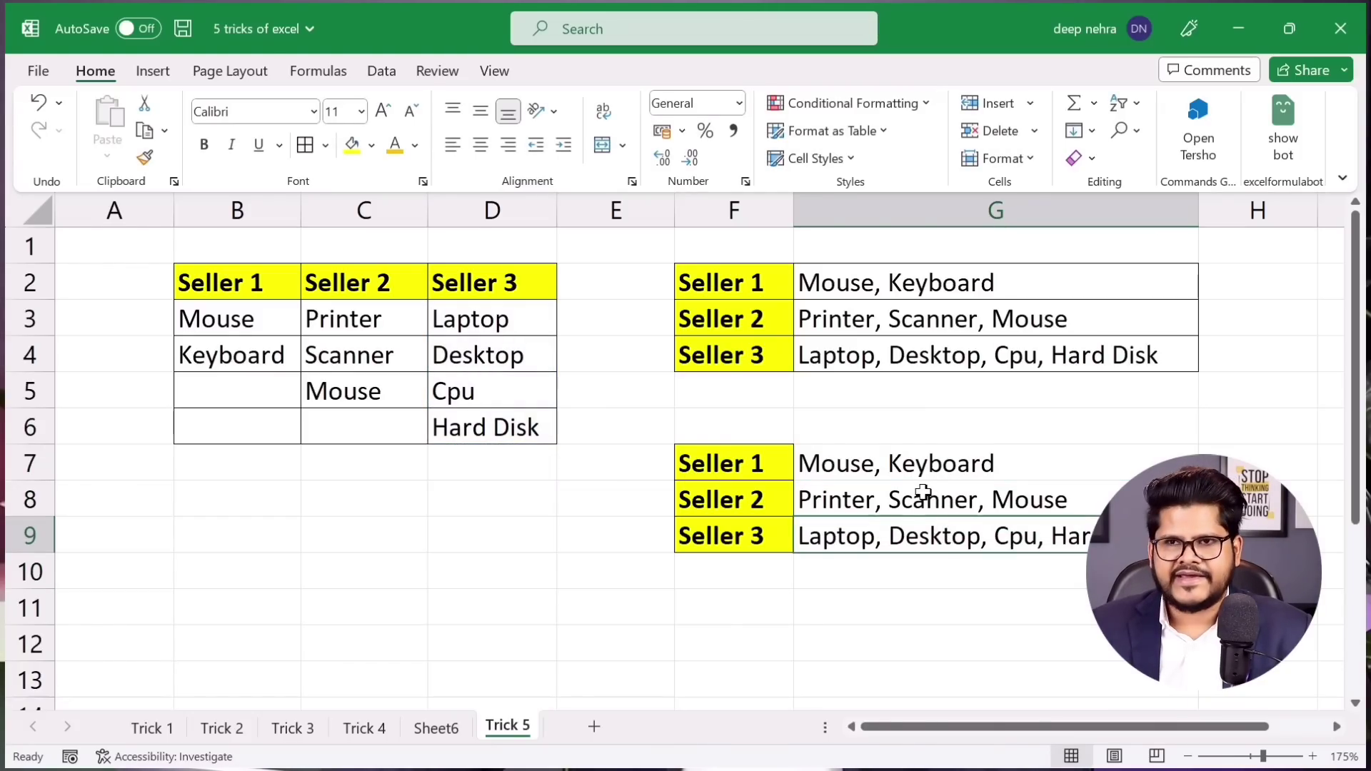